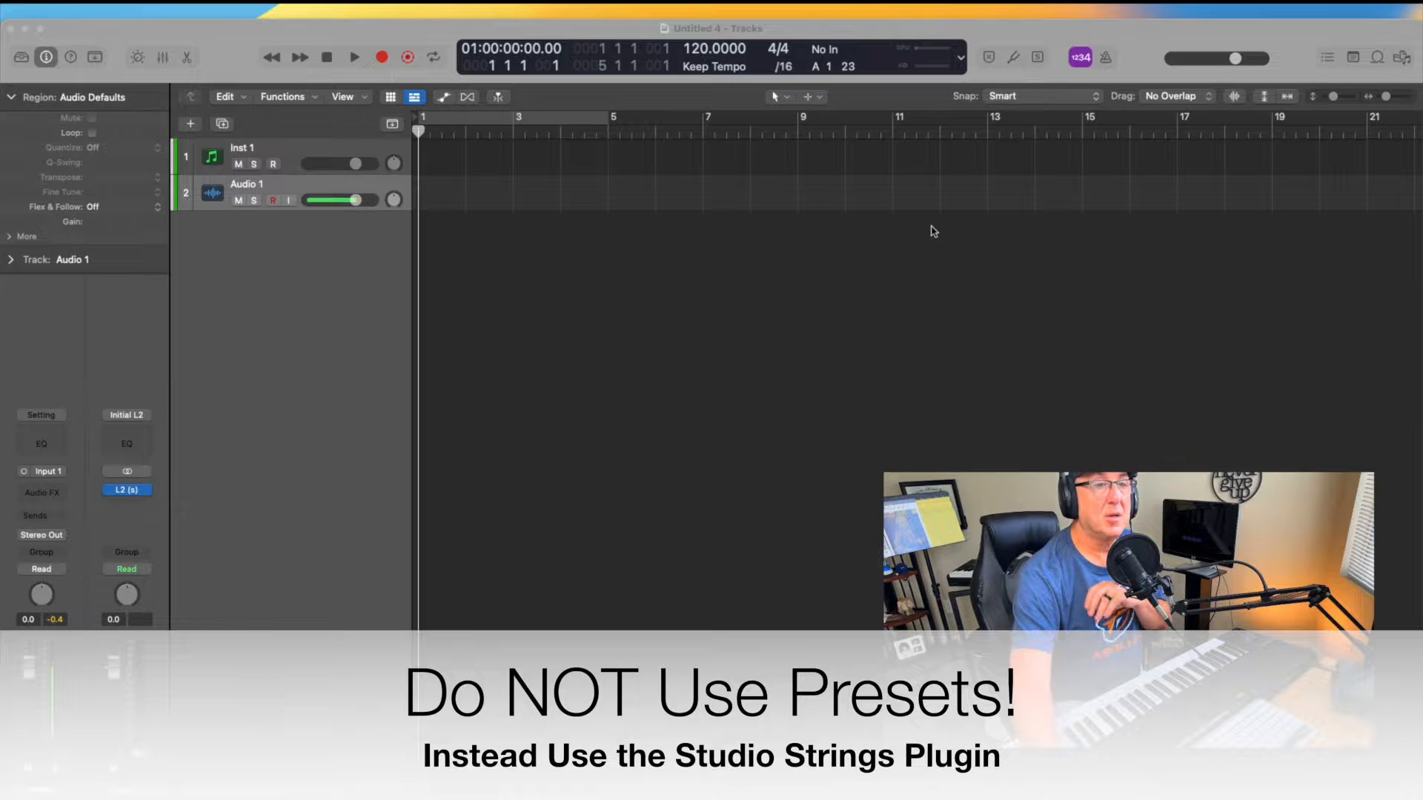
# - Look over the Library's sound categories for the Inst 1 track and close the Library again
pyautogui.click(279, 147)
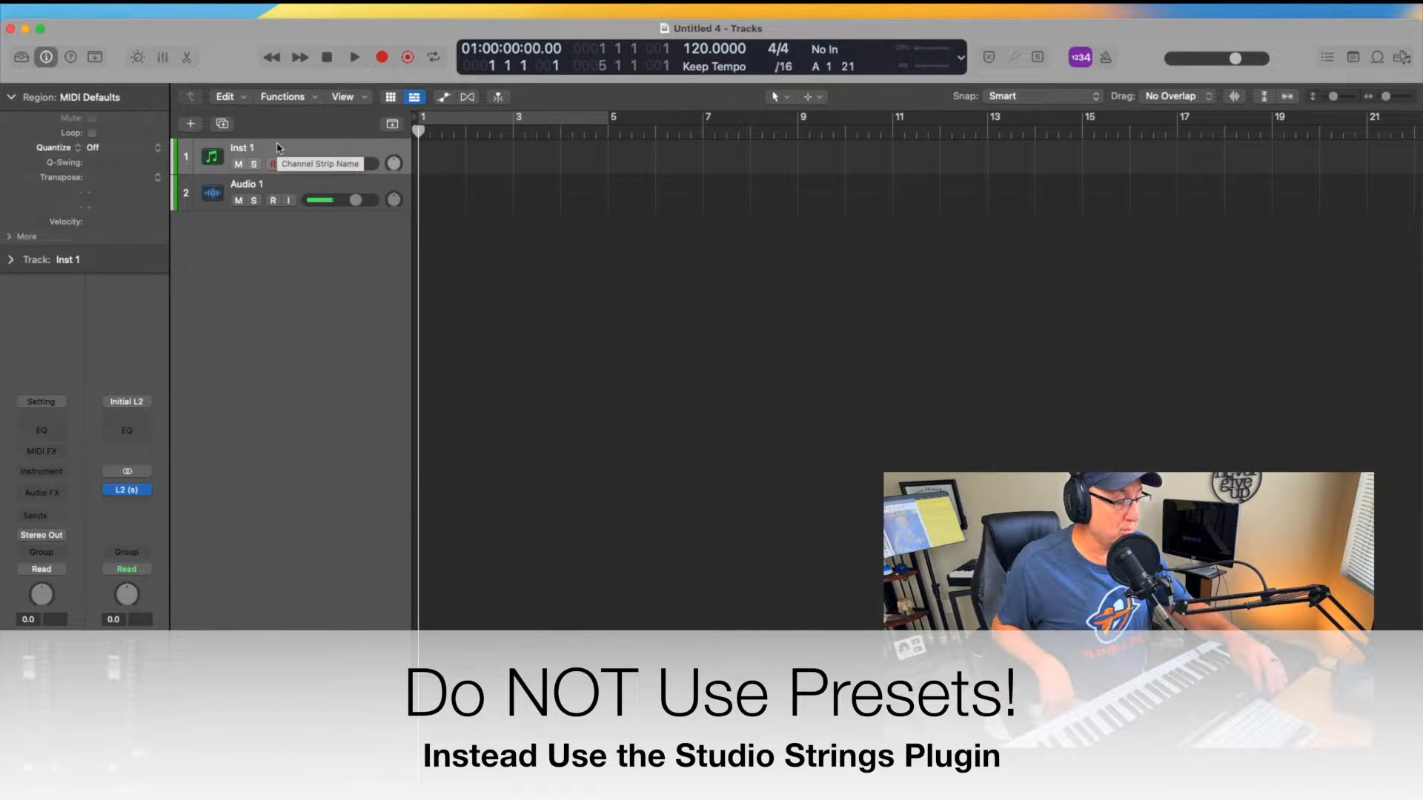
pyautogui.press('y')
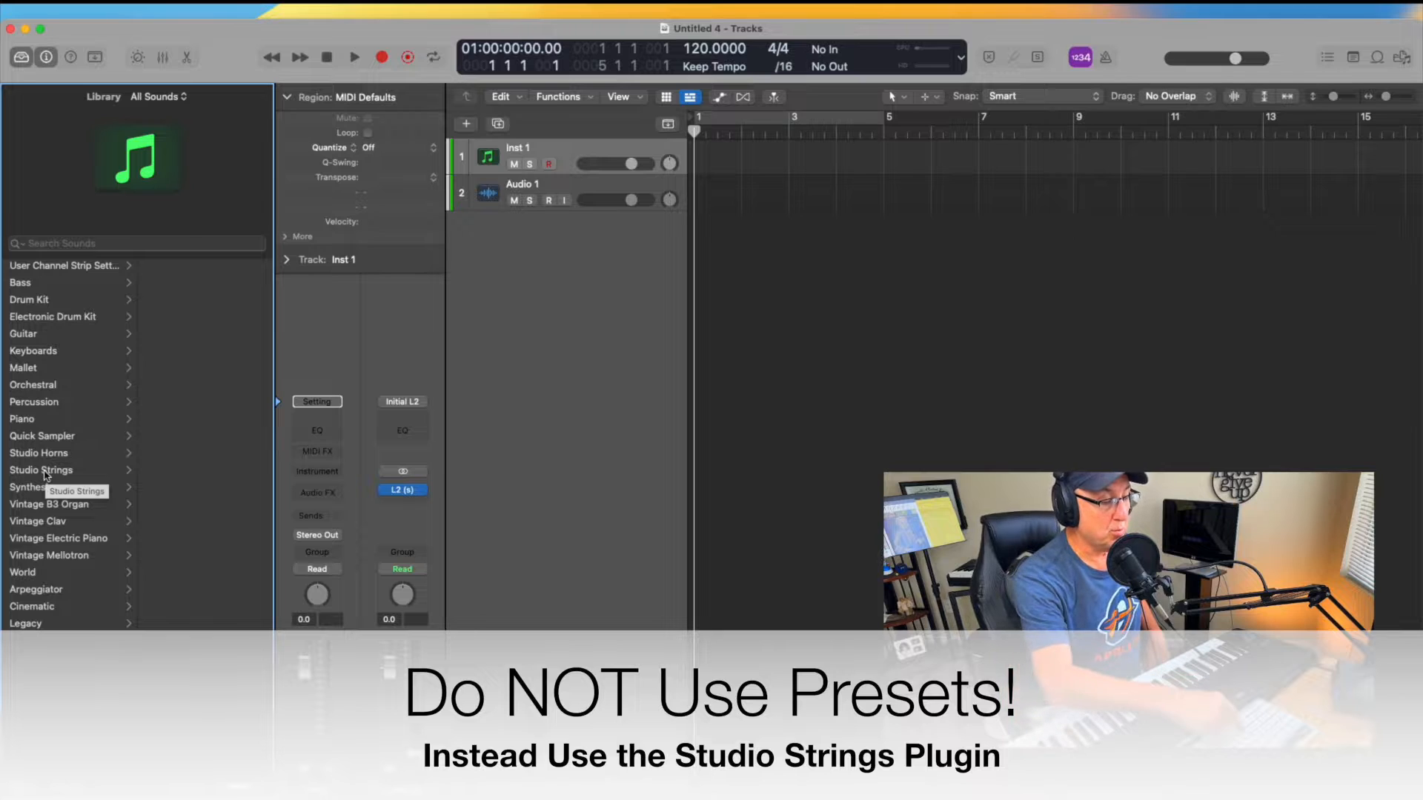
pyautogui.press('y')
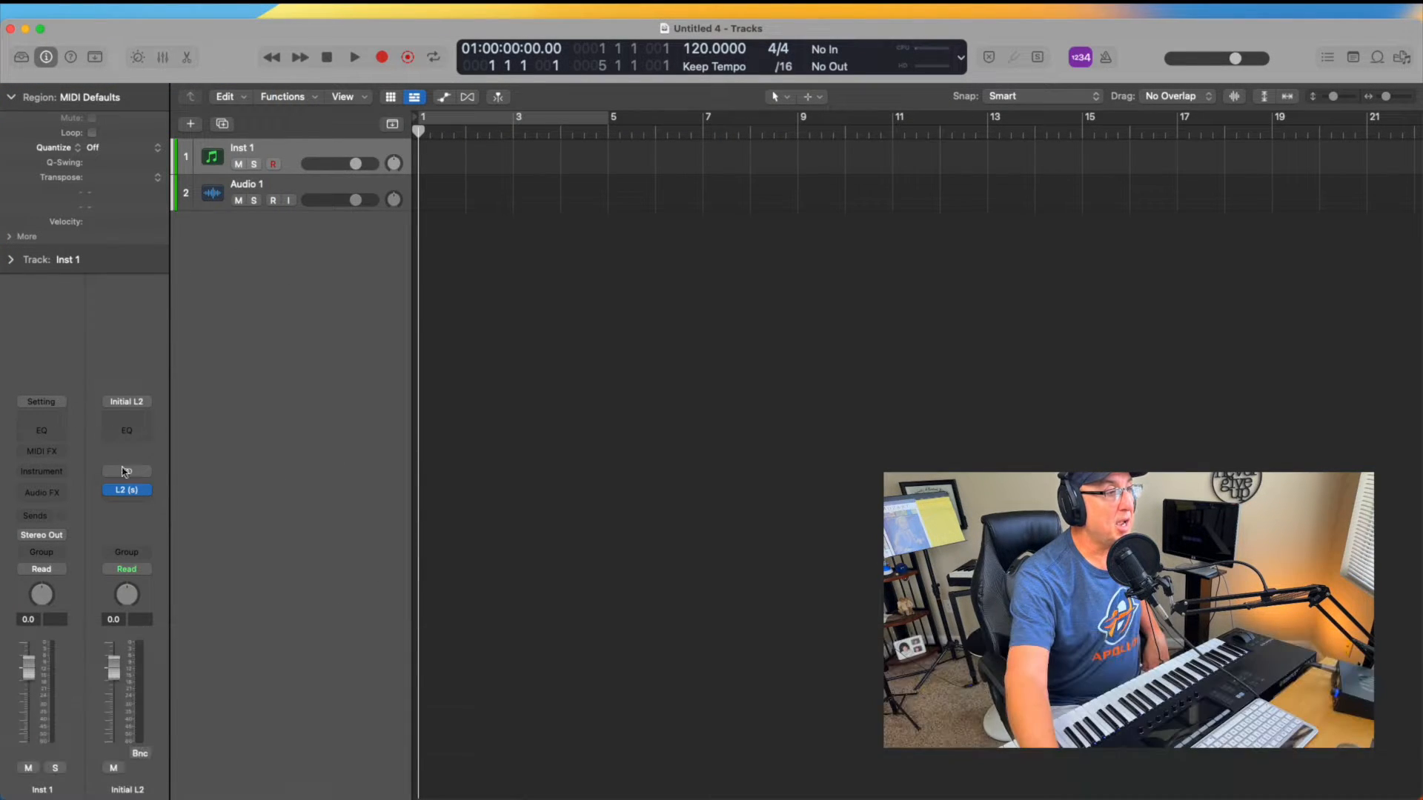
# - Load the Studio Strings plug-in as the instrument on the Inst 1 track
pyautogui.click(58, 475)
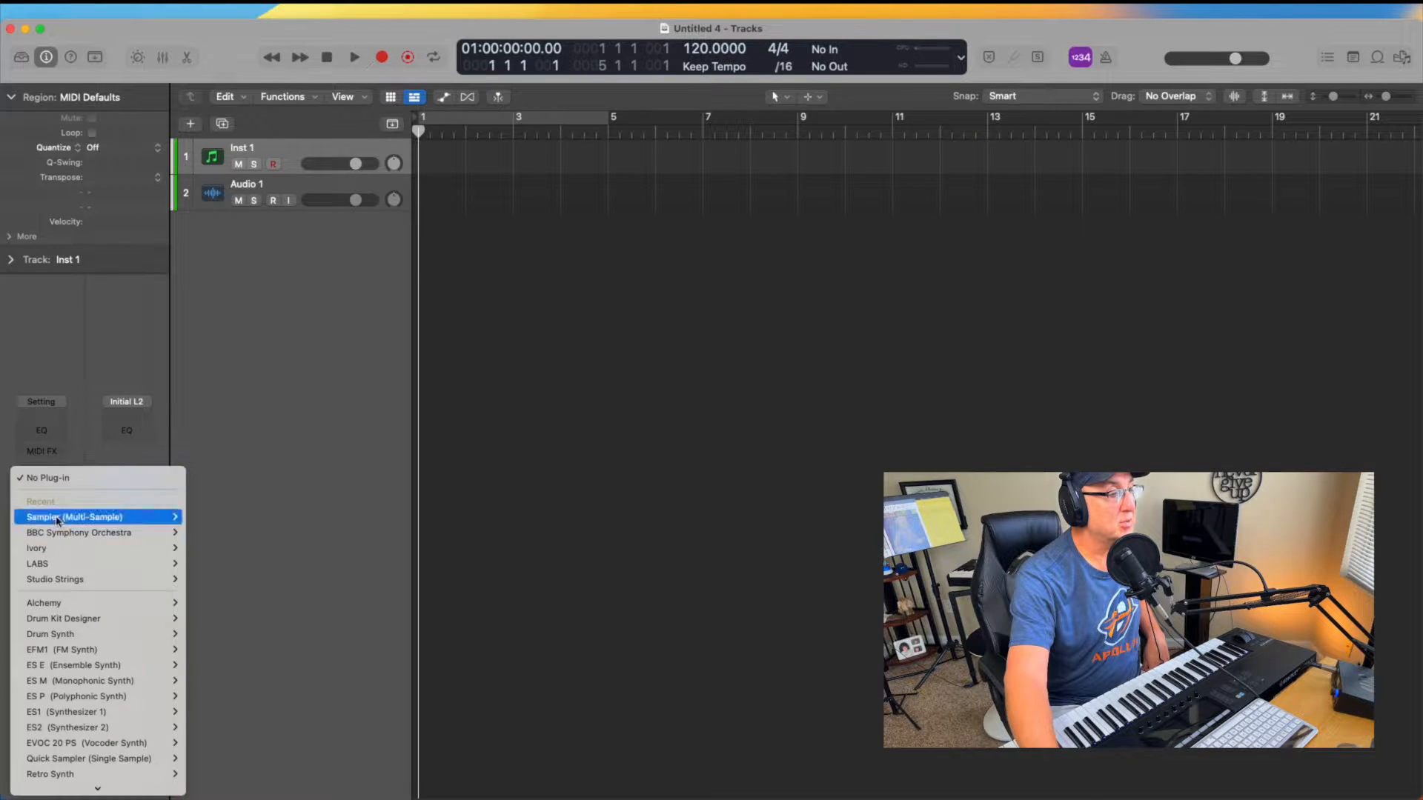
pyautogui.scroll(-5, 53, 748)
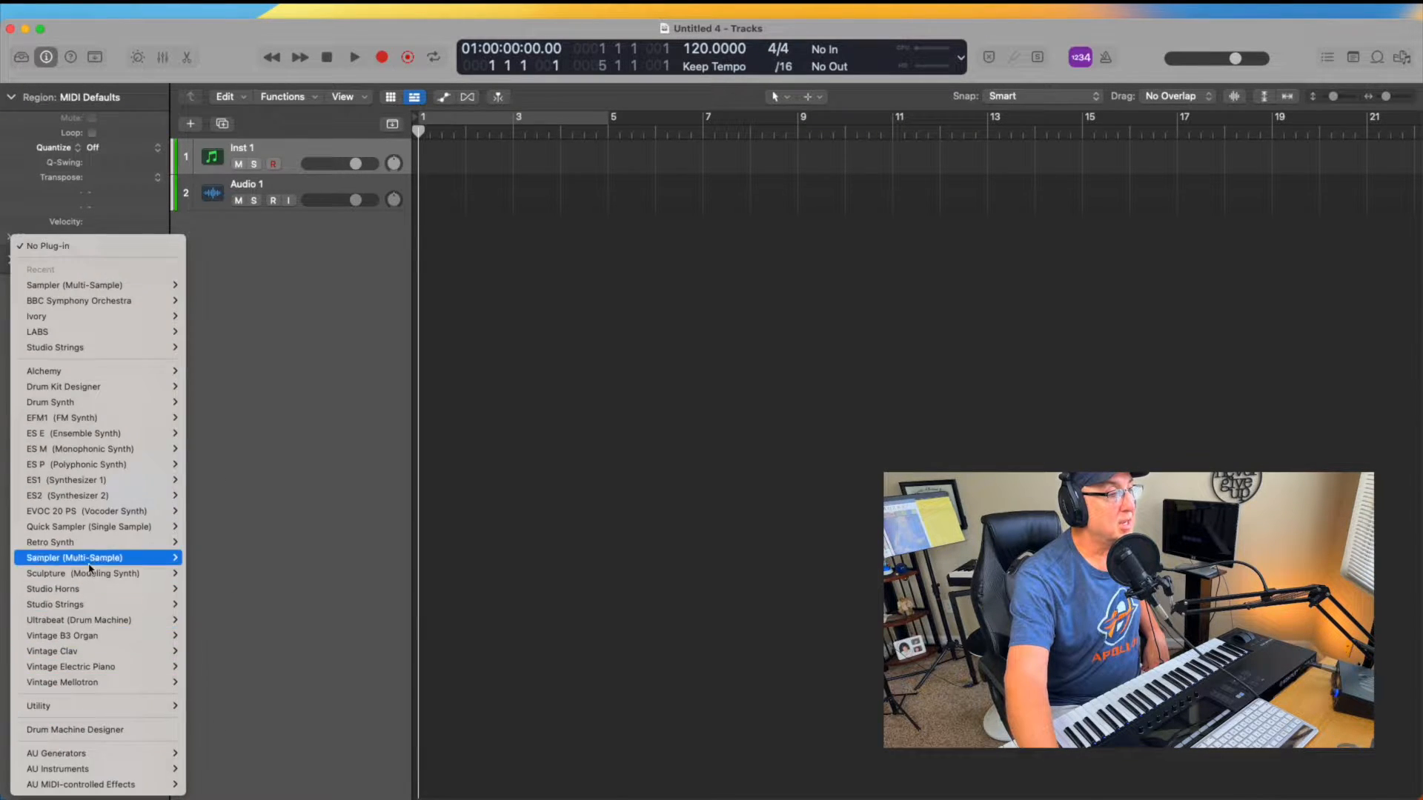
pyautogui.moveTo(101, 574)
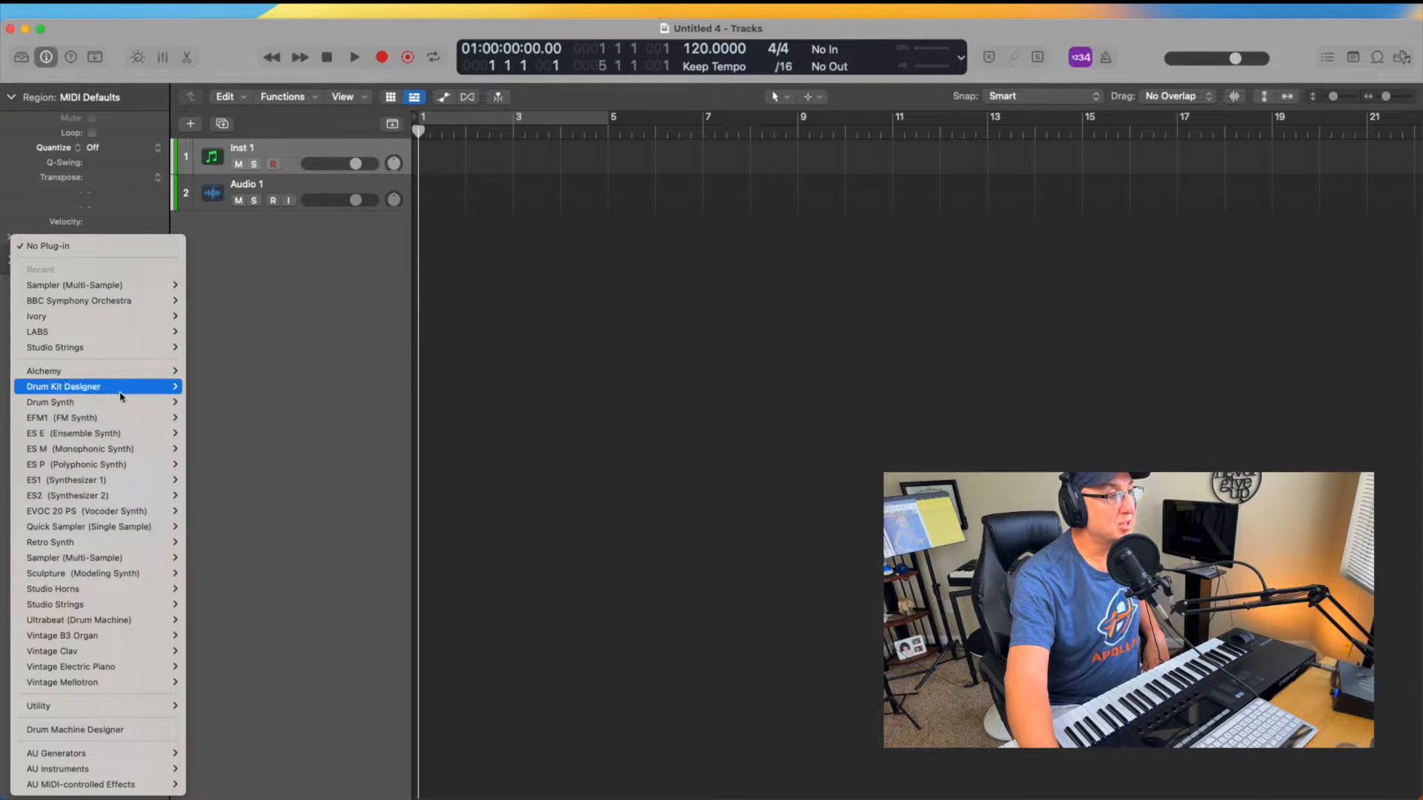
pyautogui.moveTo(110, 498)
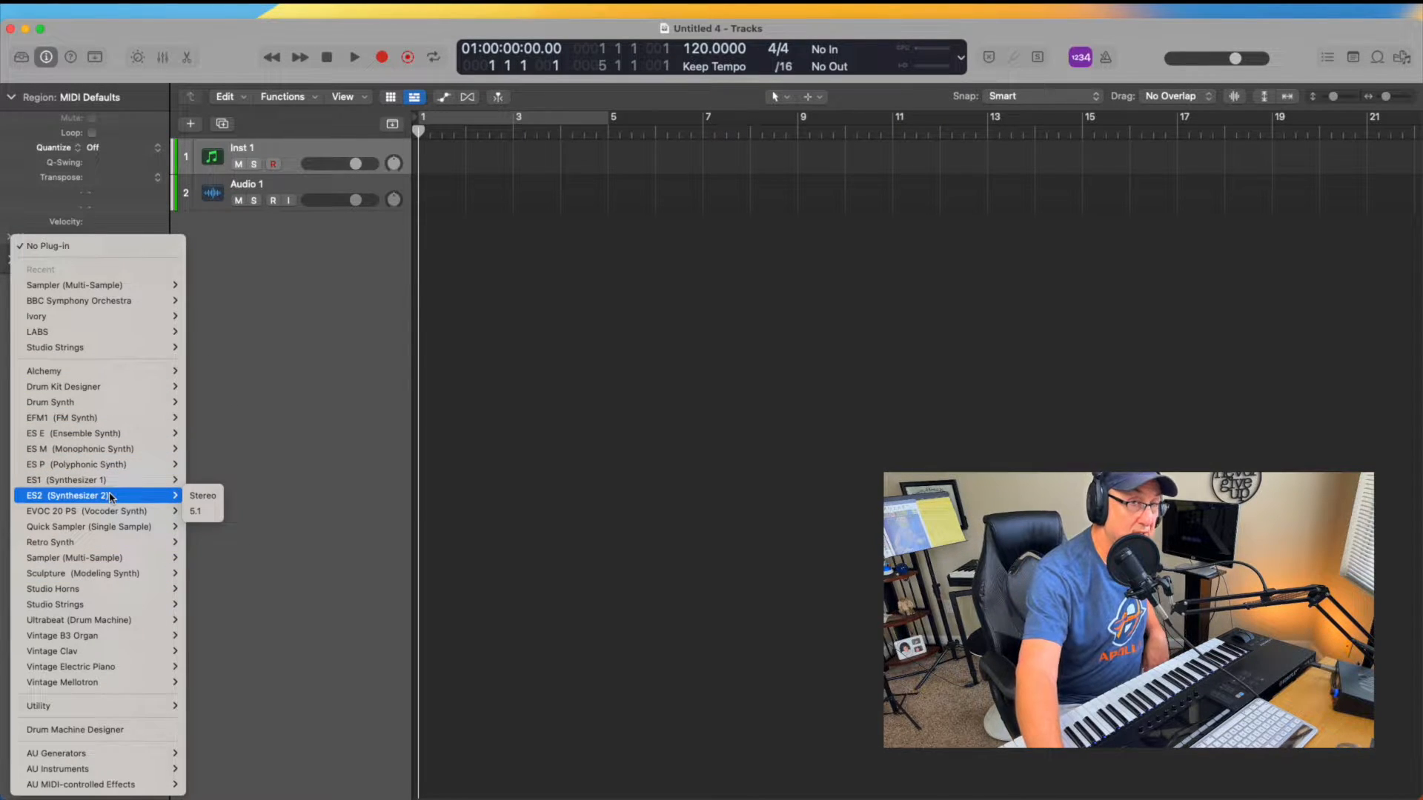
pyautogui.moveTo(98, 531)
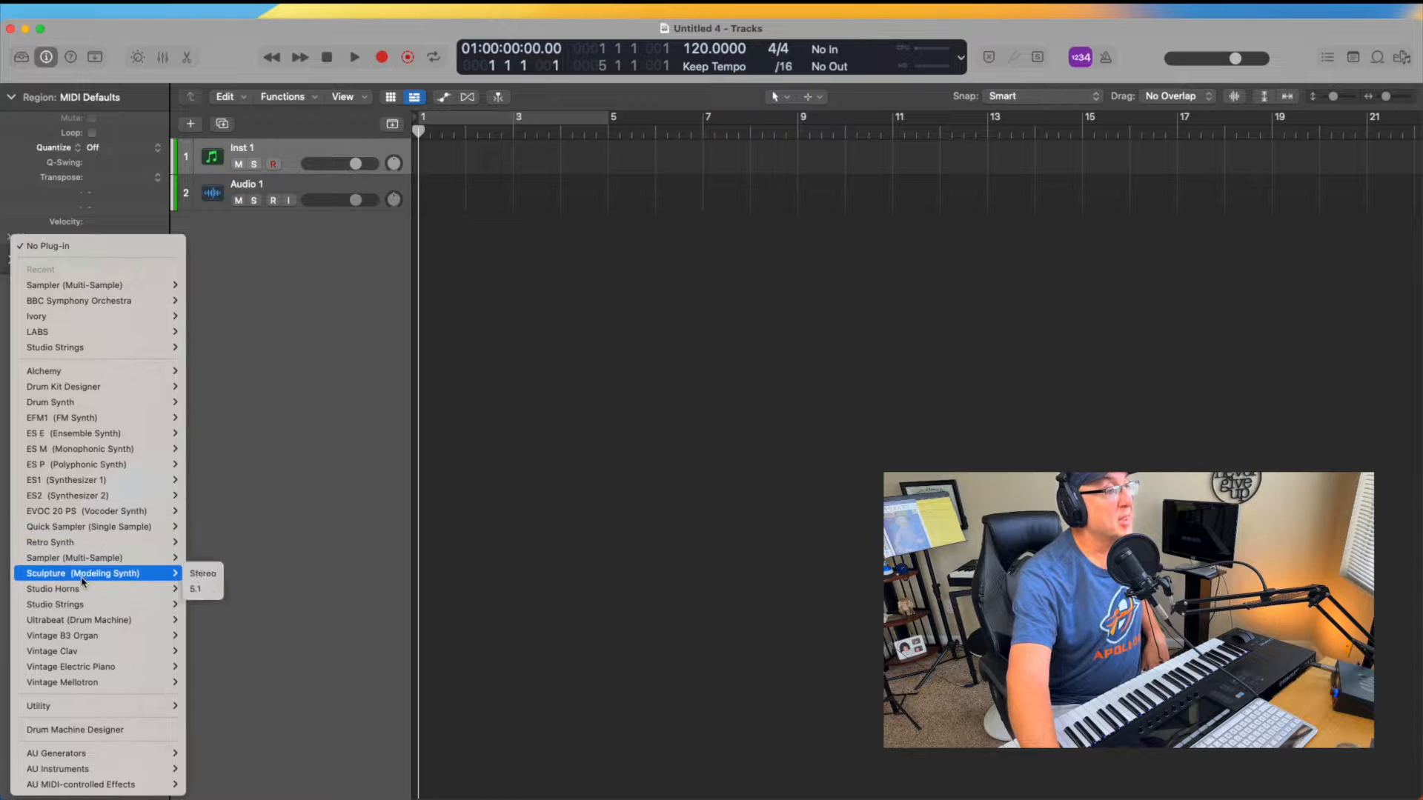
pyautogui.moveTo(171, 604)
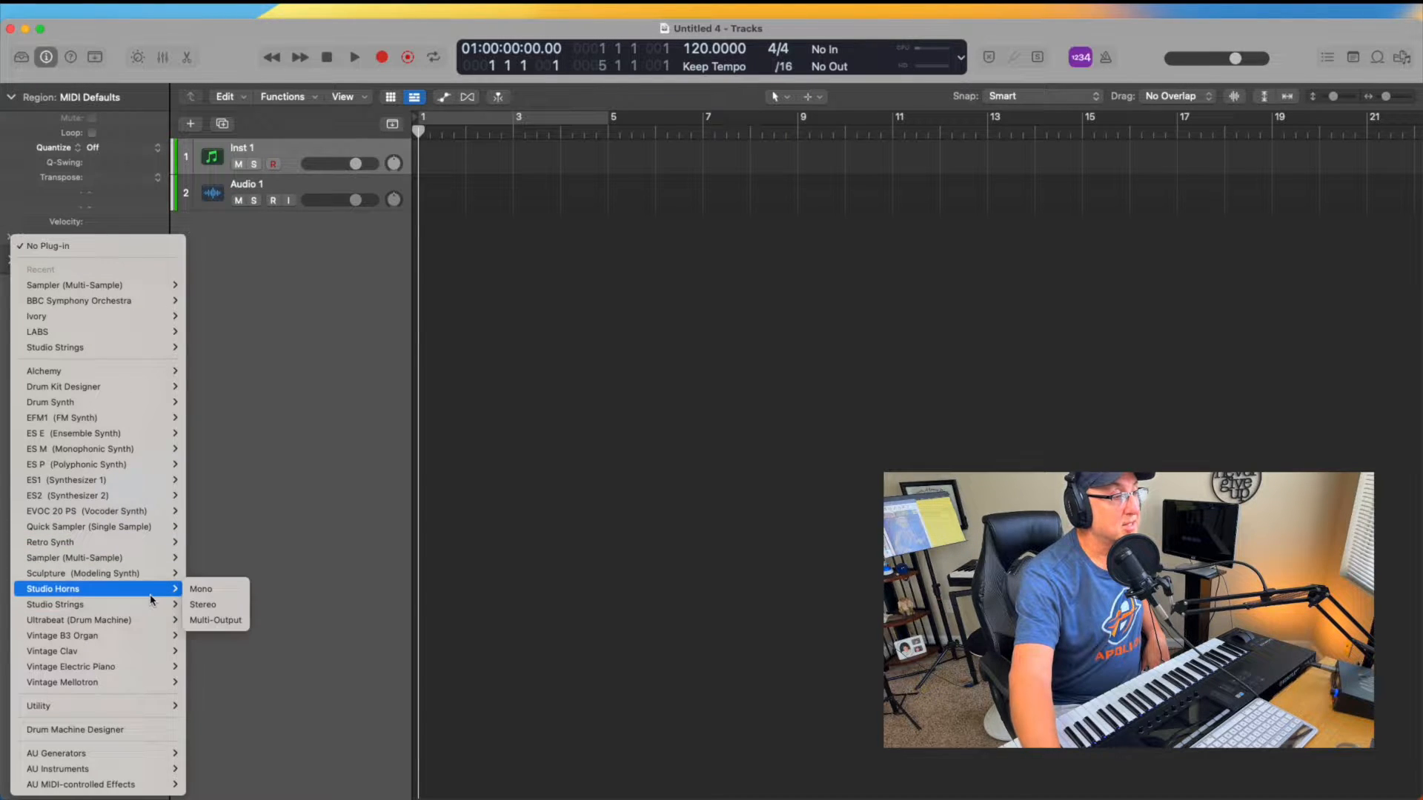
pyautogui.click(215, 624)
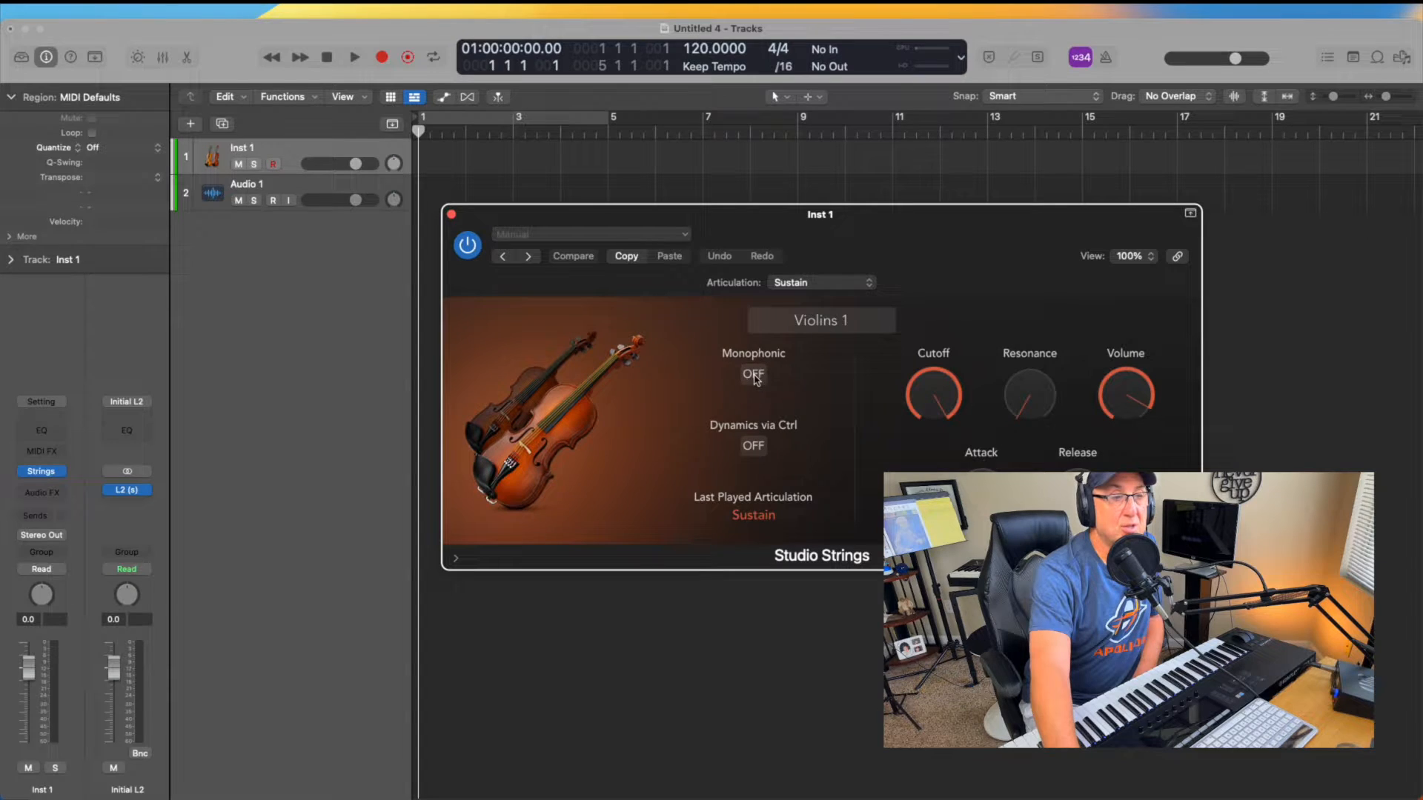
# - Compare the Violins 1 sound with Monophonic switched on and off, leaving it off
pyautogui.click(754, 375)
pyautogui.click(753, 376)
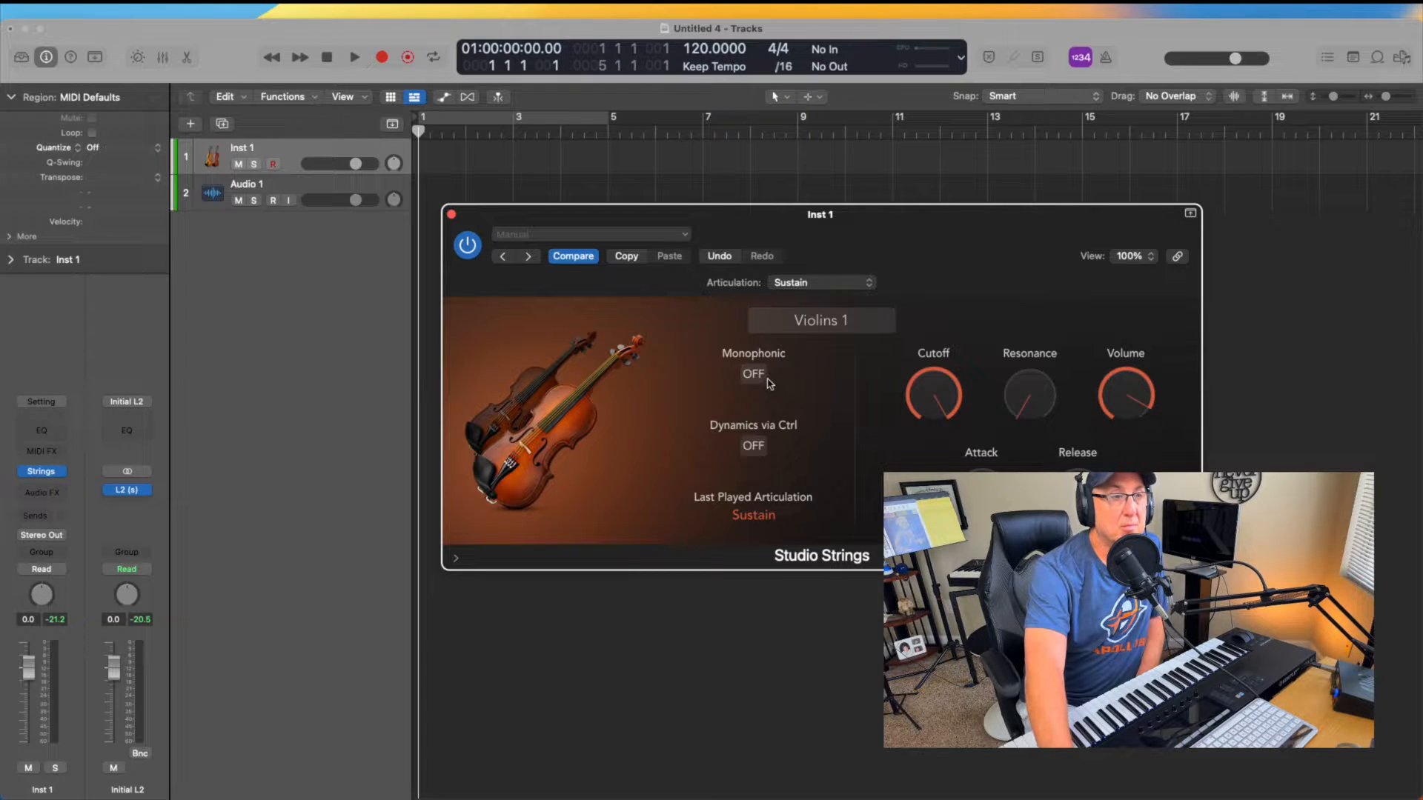
pyautogui.click(761, 378)
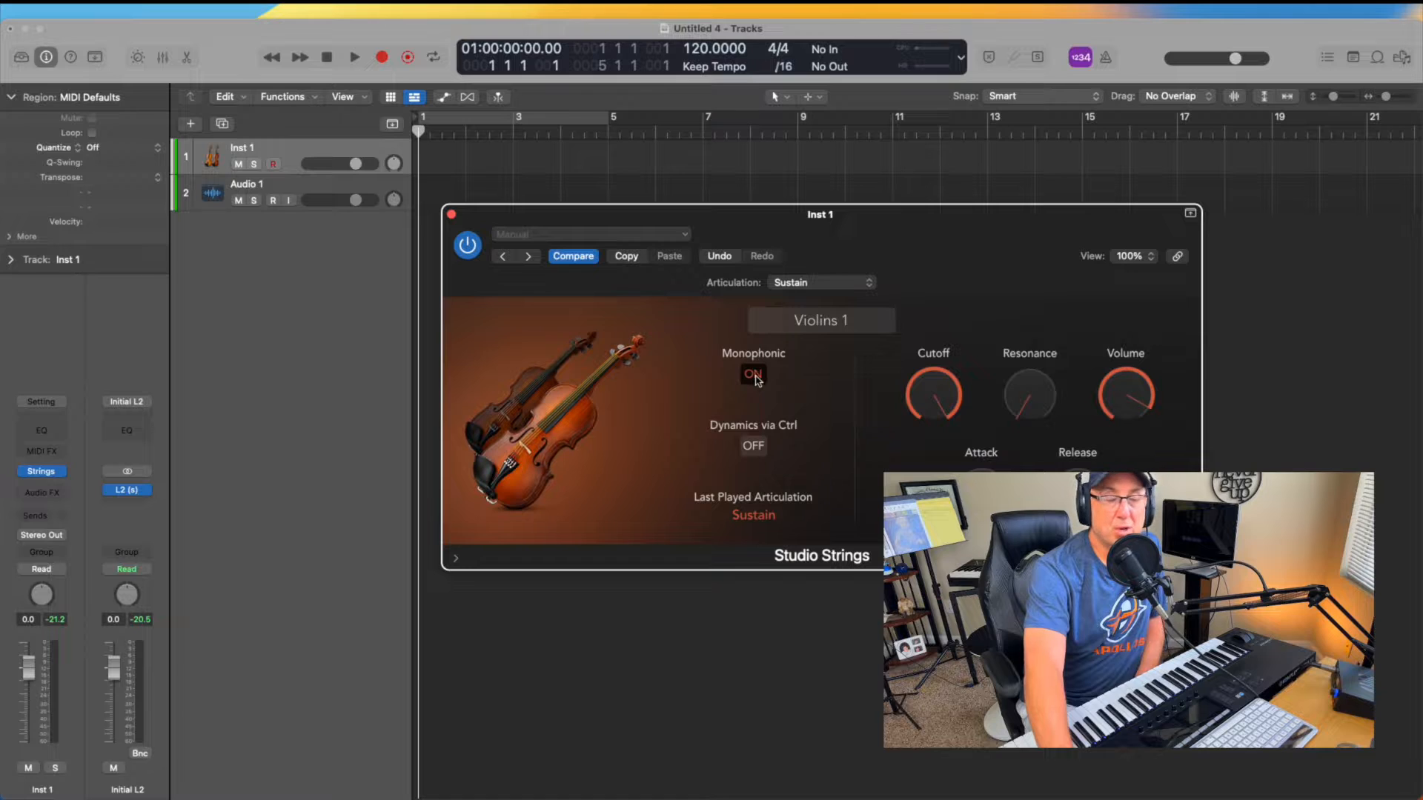
pyautogui.click(756, 378)
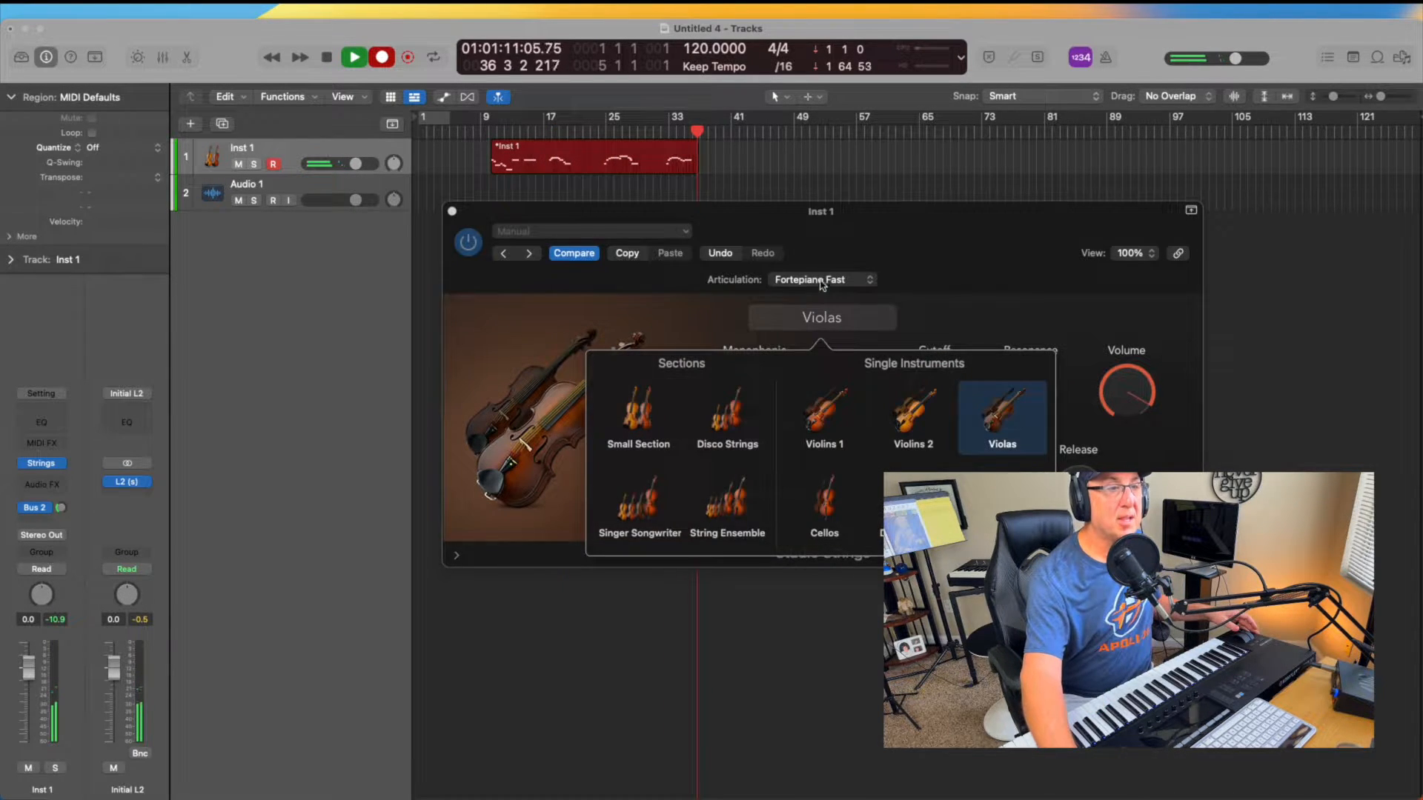
# - Set the Violas' articulation to Spiccato and change the Studio Strings instrument to Cellos
pyautogui.click(822, 280)
pyautogui.click(821, 154)
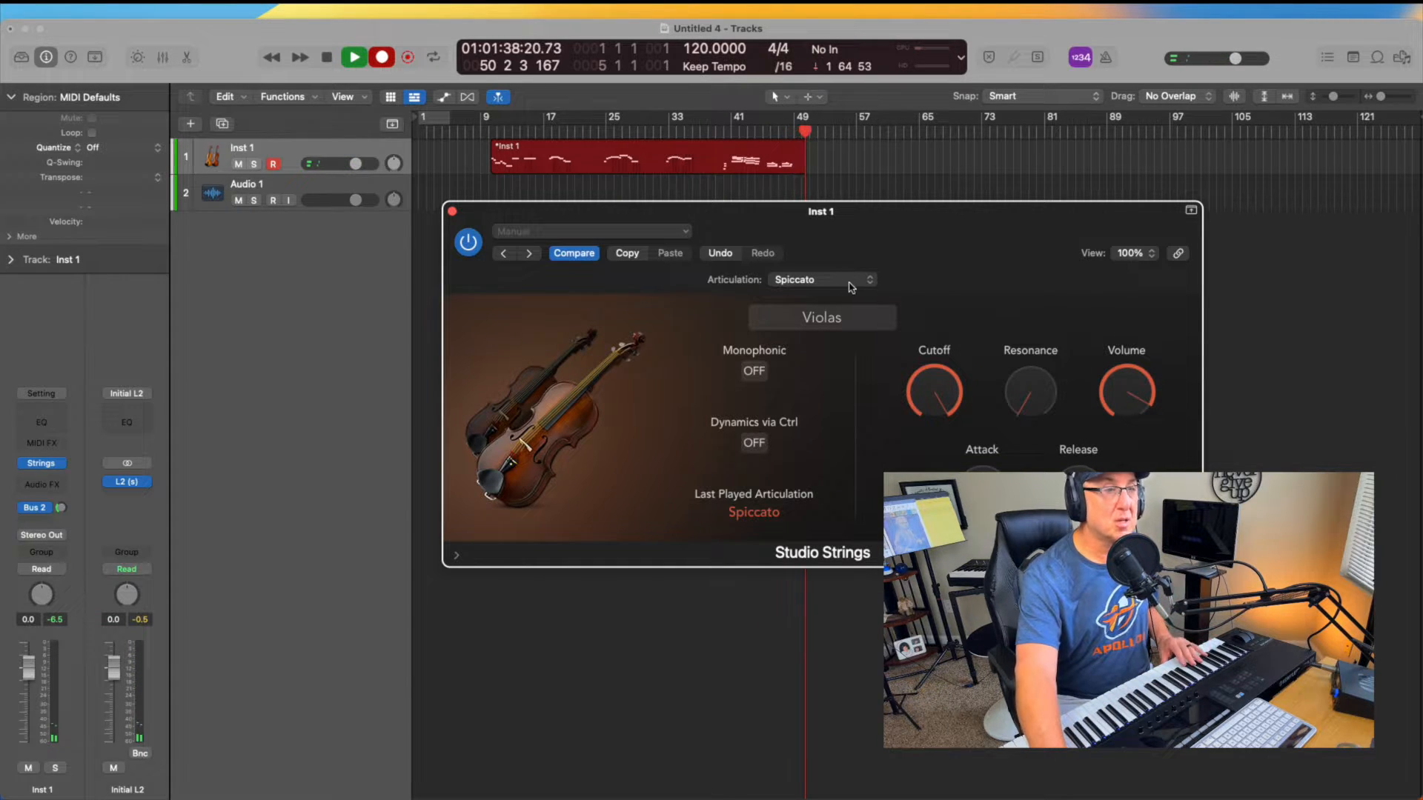
pyautogui.click(842, 317)
pyautogui.click(839, 504)
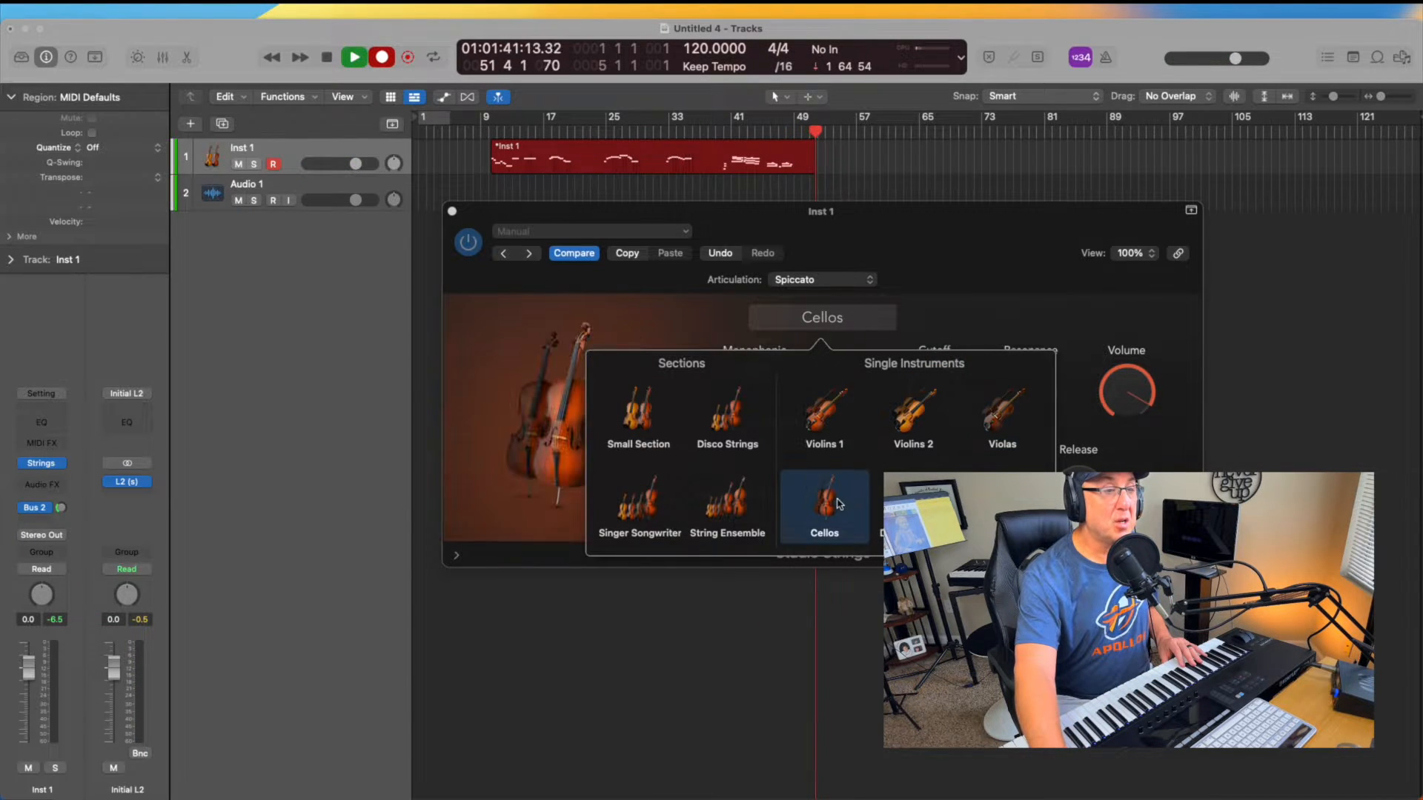
pyautogui.click(936, 304)
# - Try the Cellos with the Pizzicato articulation, followed by Scoop Slow
pyautogui.click(832, 283)
pyautogui.click(819, 483)
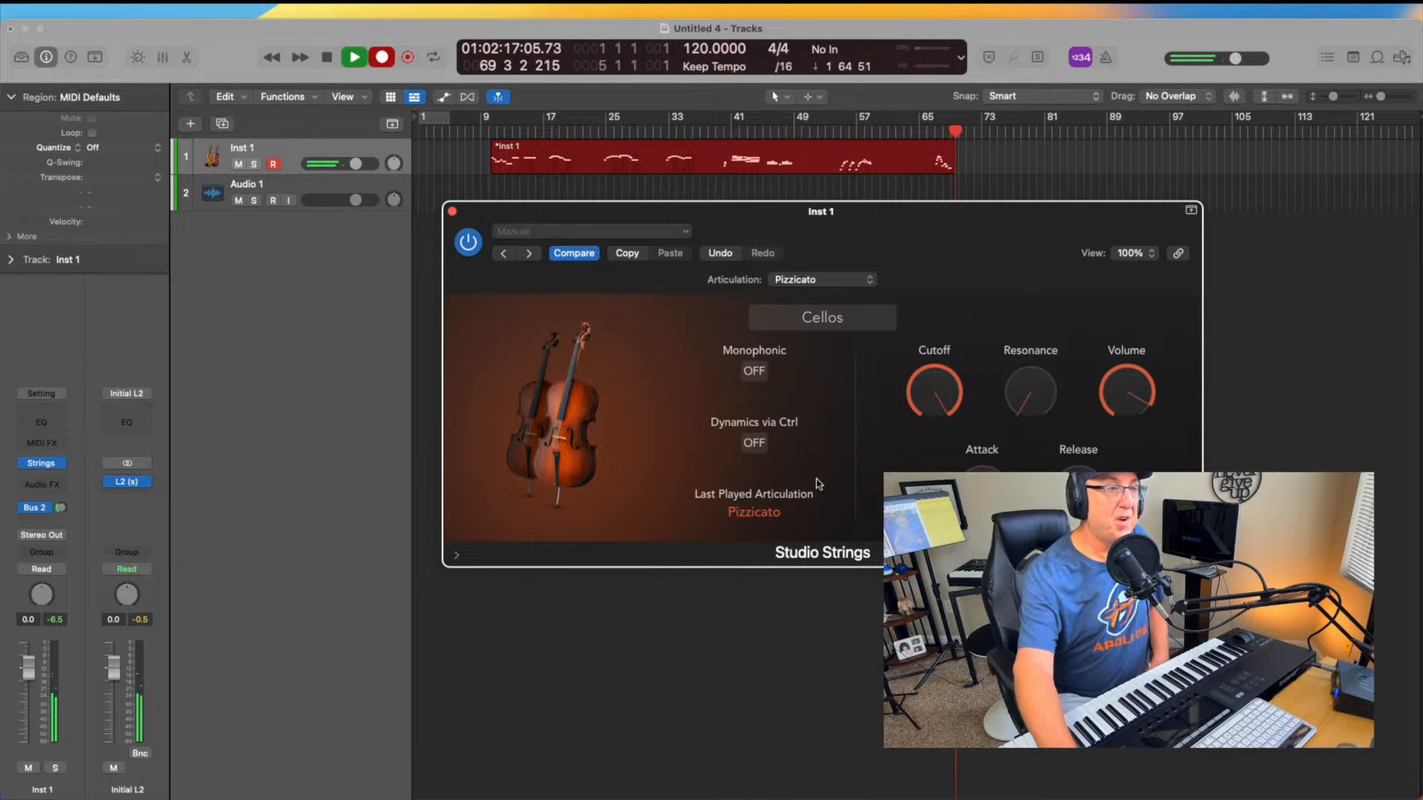
pyautogui.click(830, 276)
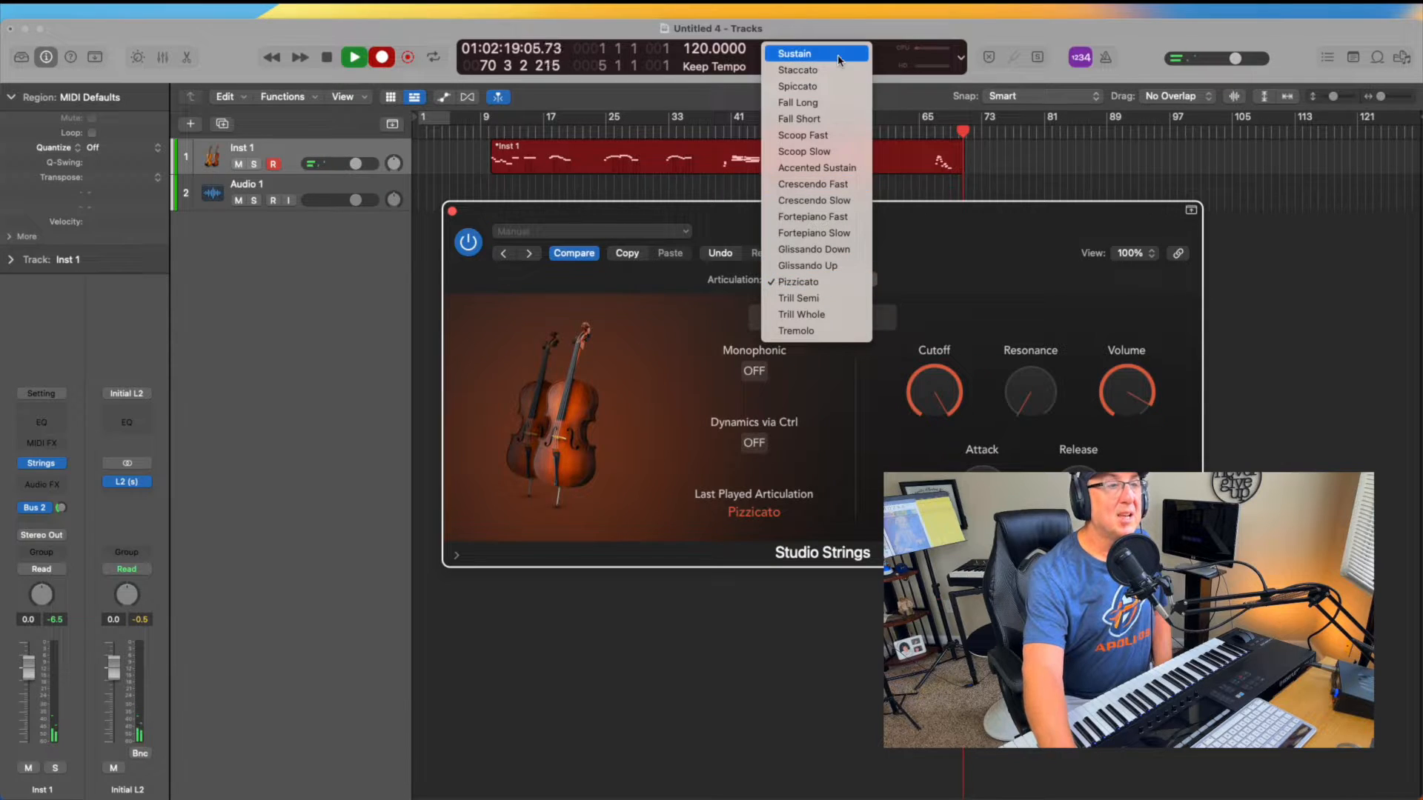
pyautogui.click(941, 255)
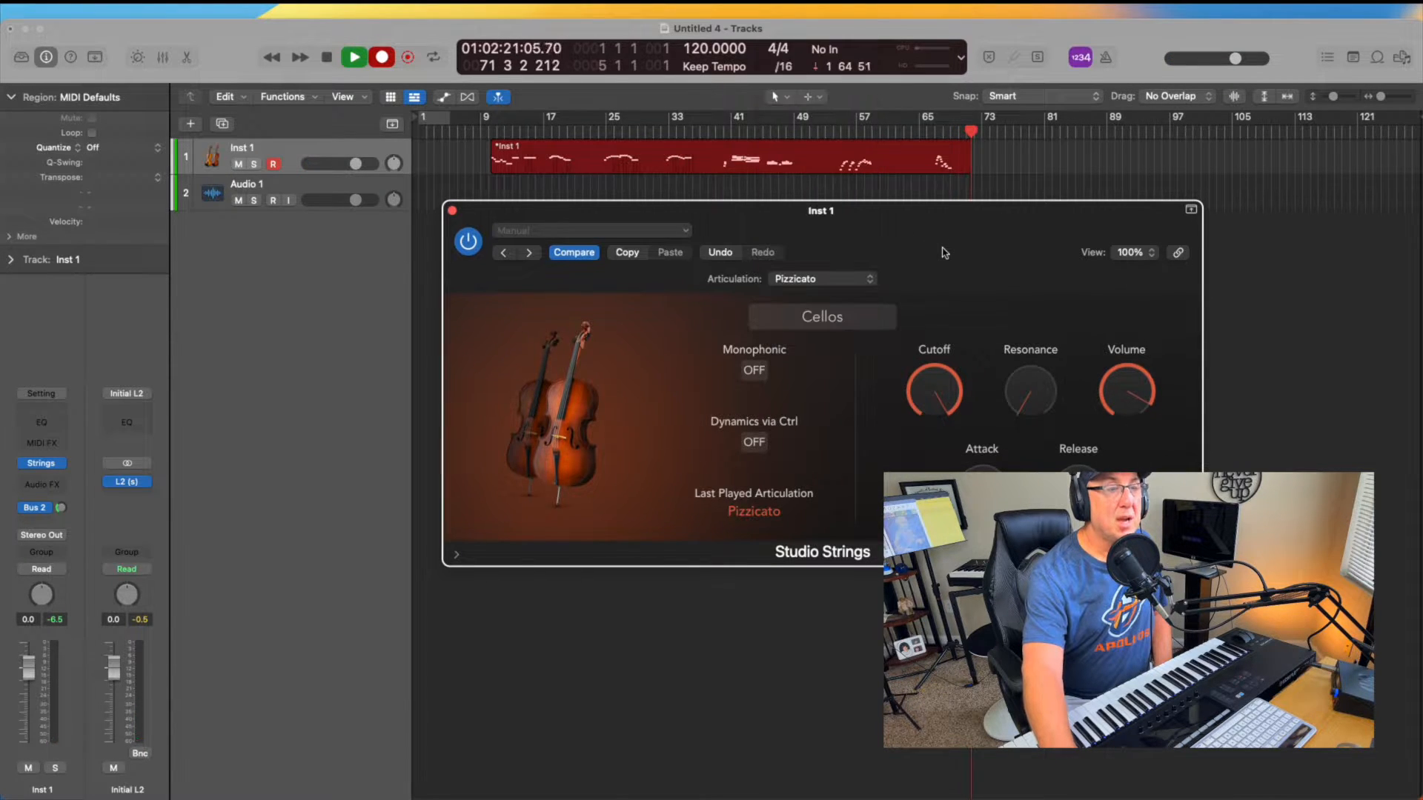
pyautogui.click(853, 281)
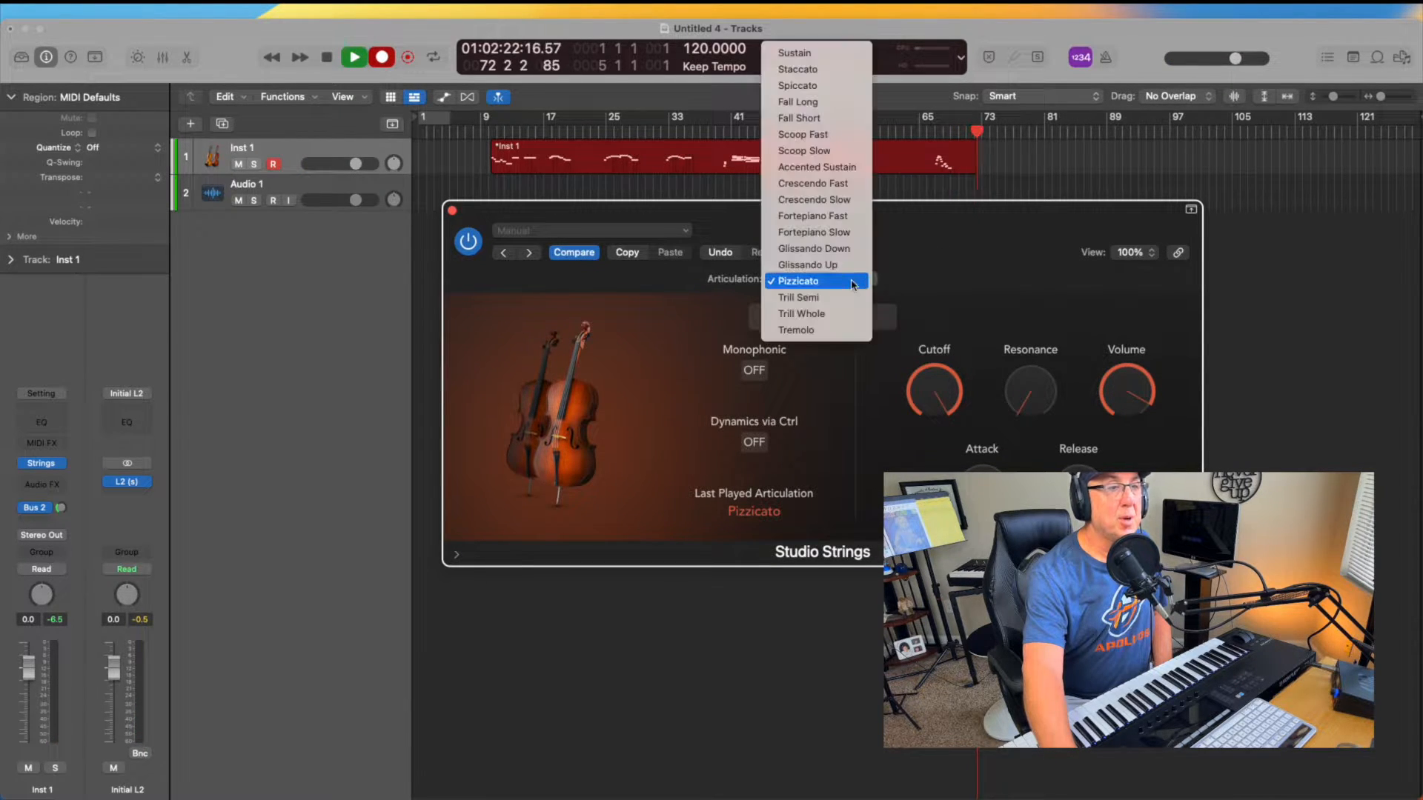
pyautogui.click(843, 150)
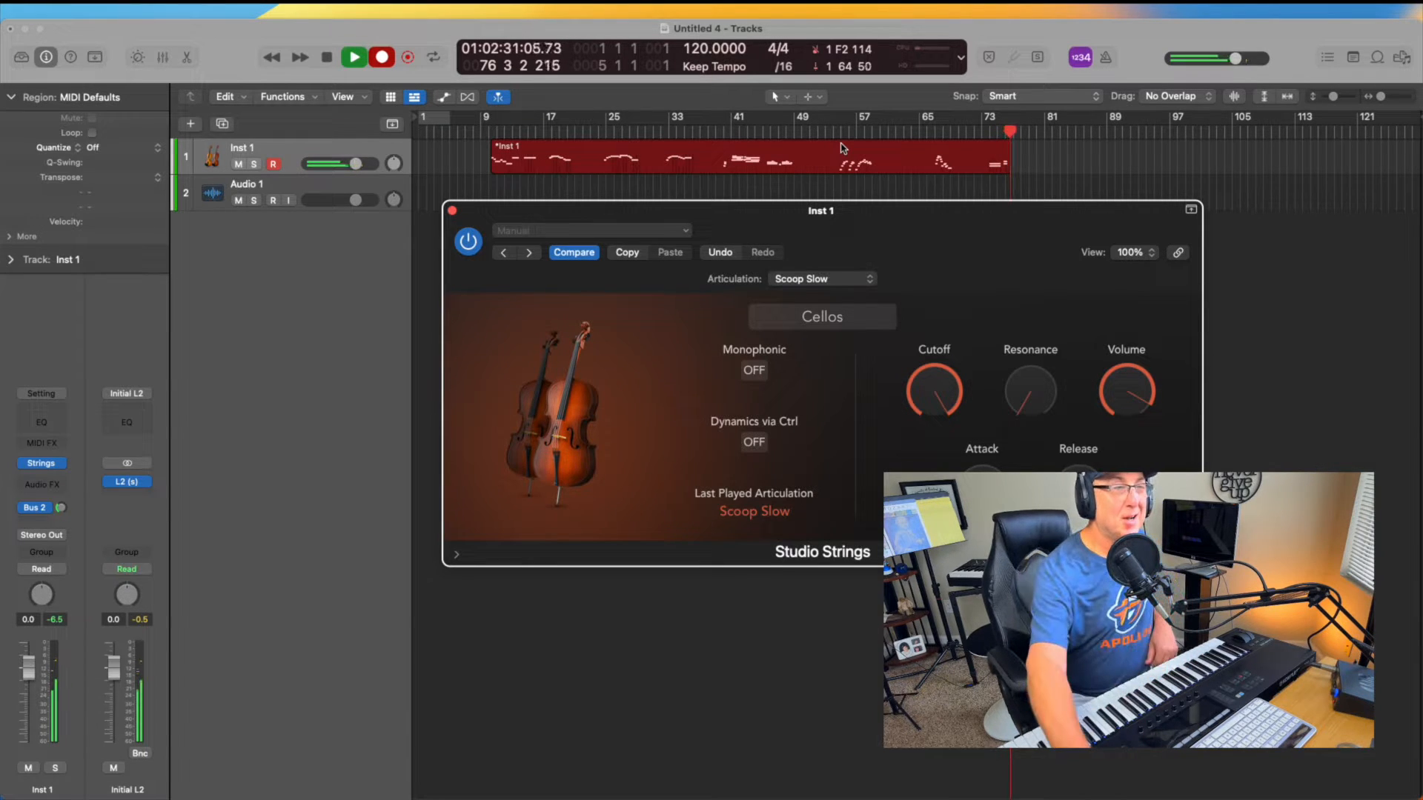
# - Set the Cellos' articulation to Fall Long and, after playing it, to Trill Semi
pyautogui.click(841, 149)
pyautogui.click(795, 281)
pyautogui.click(807, 240)
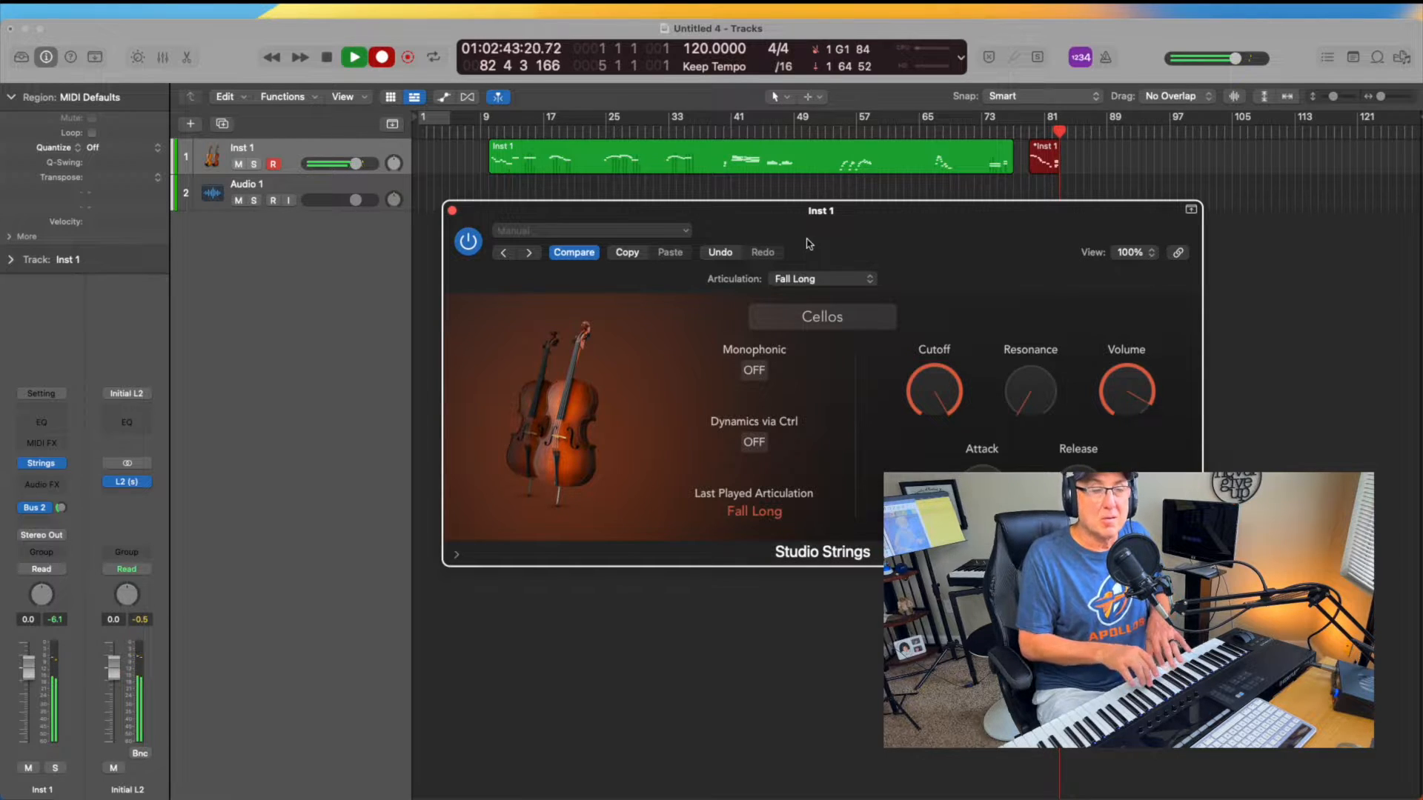
pyautogui.click(812, 279)
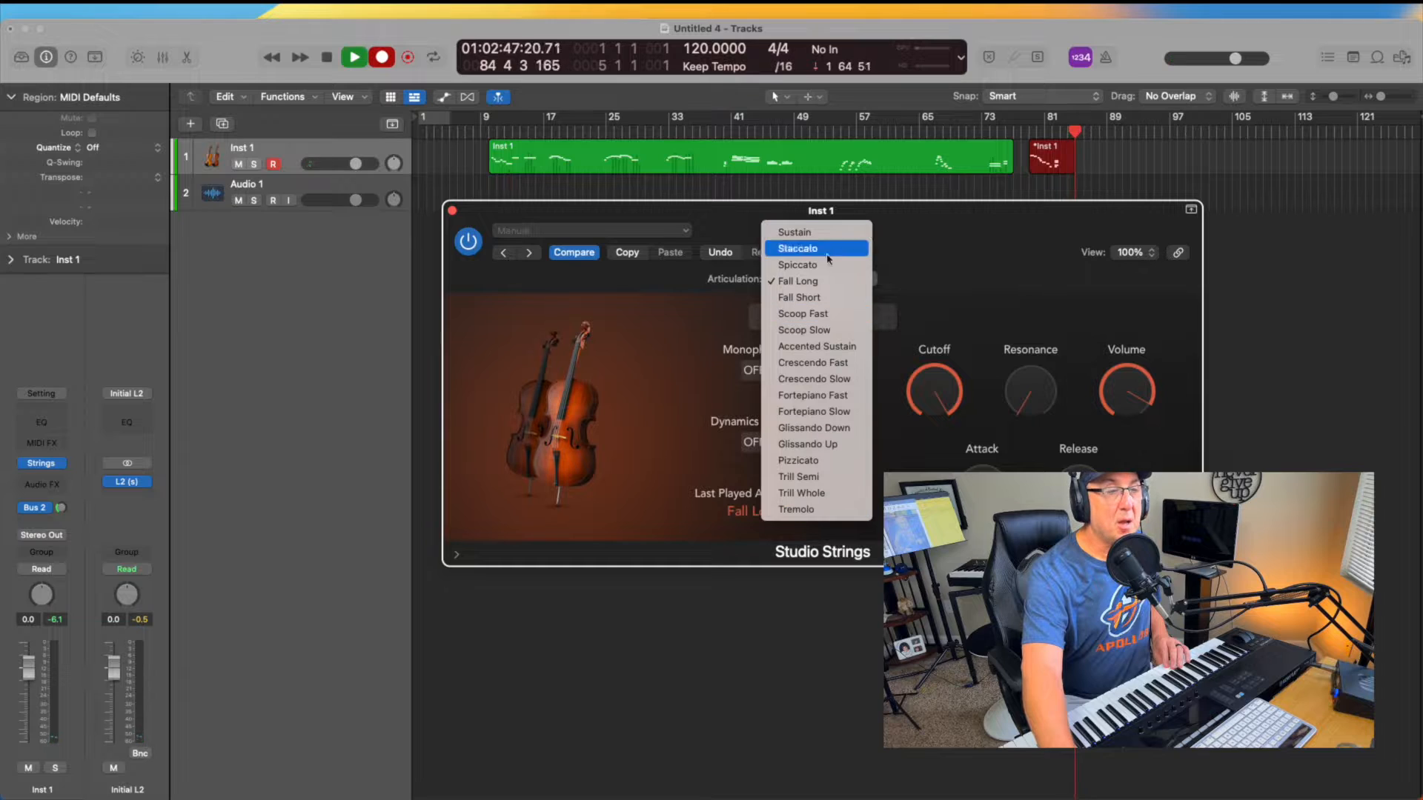
pyautogui.click(808, 476)
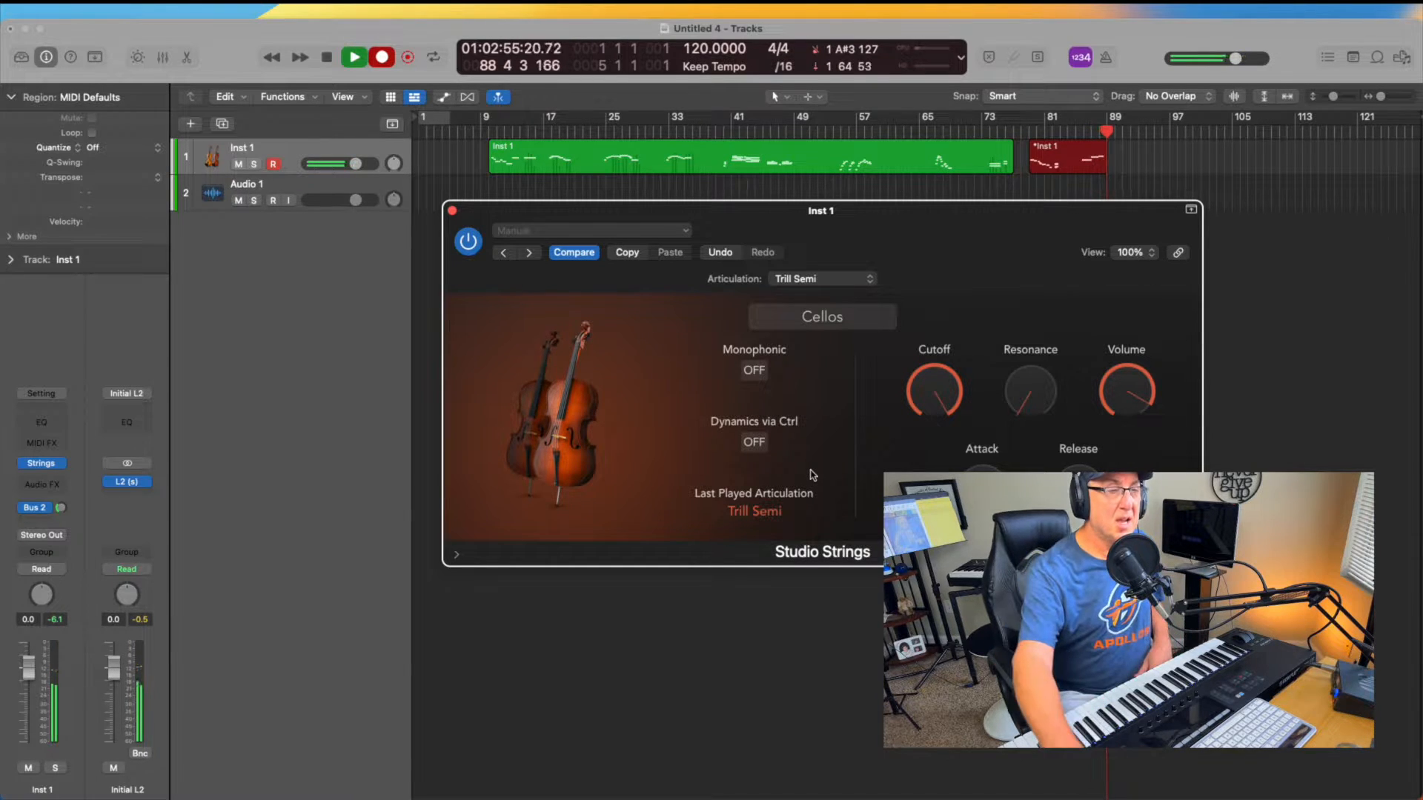
# - Set the Cellos' articulation to Trill Whole and, after playing it, to Tremolo
pyautogui.click(817, 280)
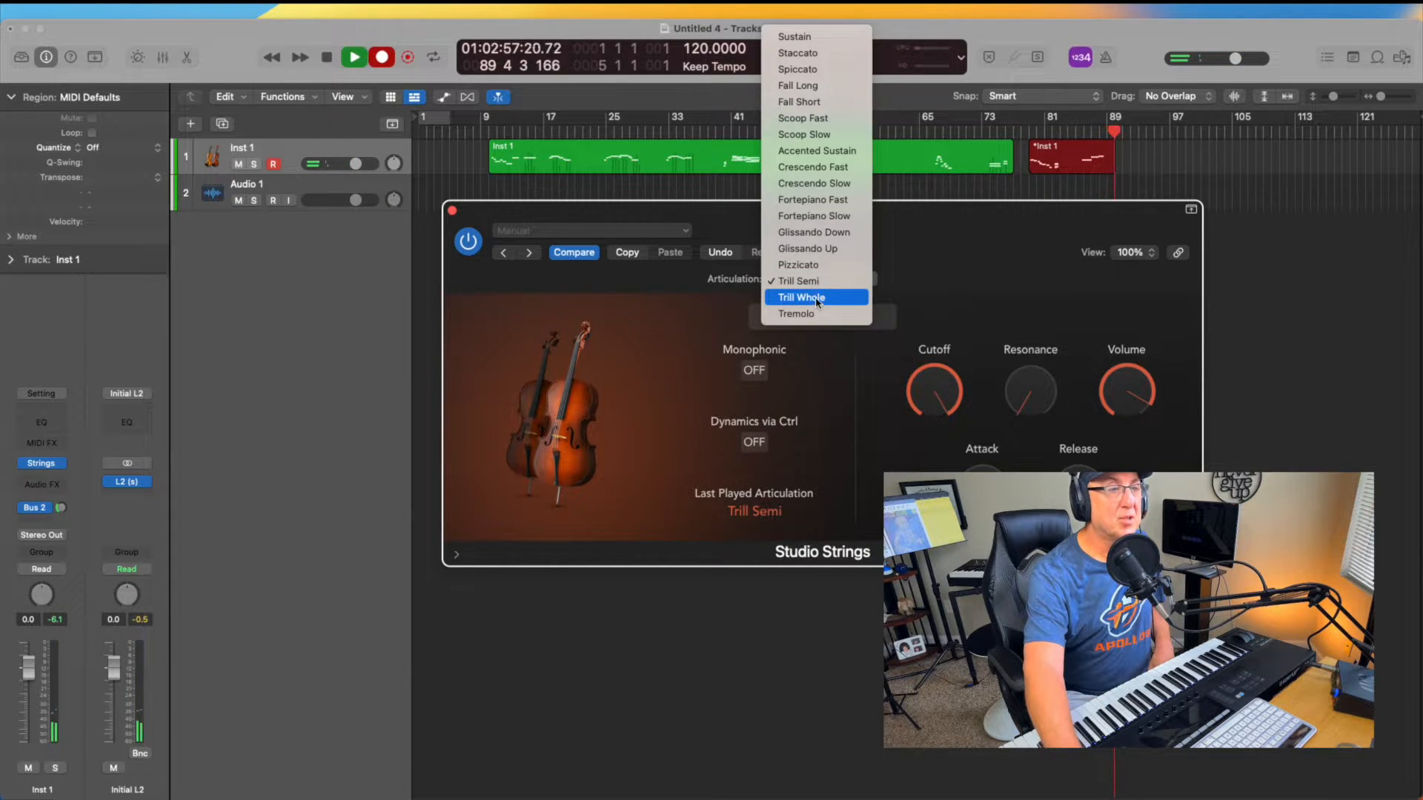
pyautogui.click(817, 299)
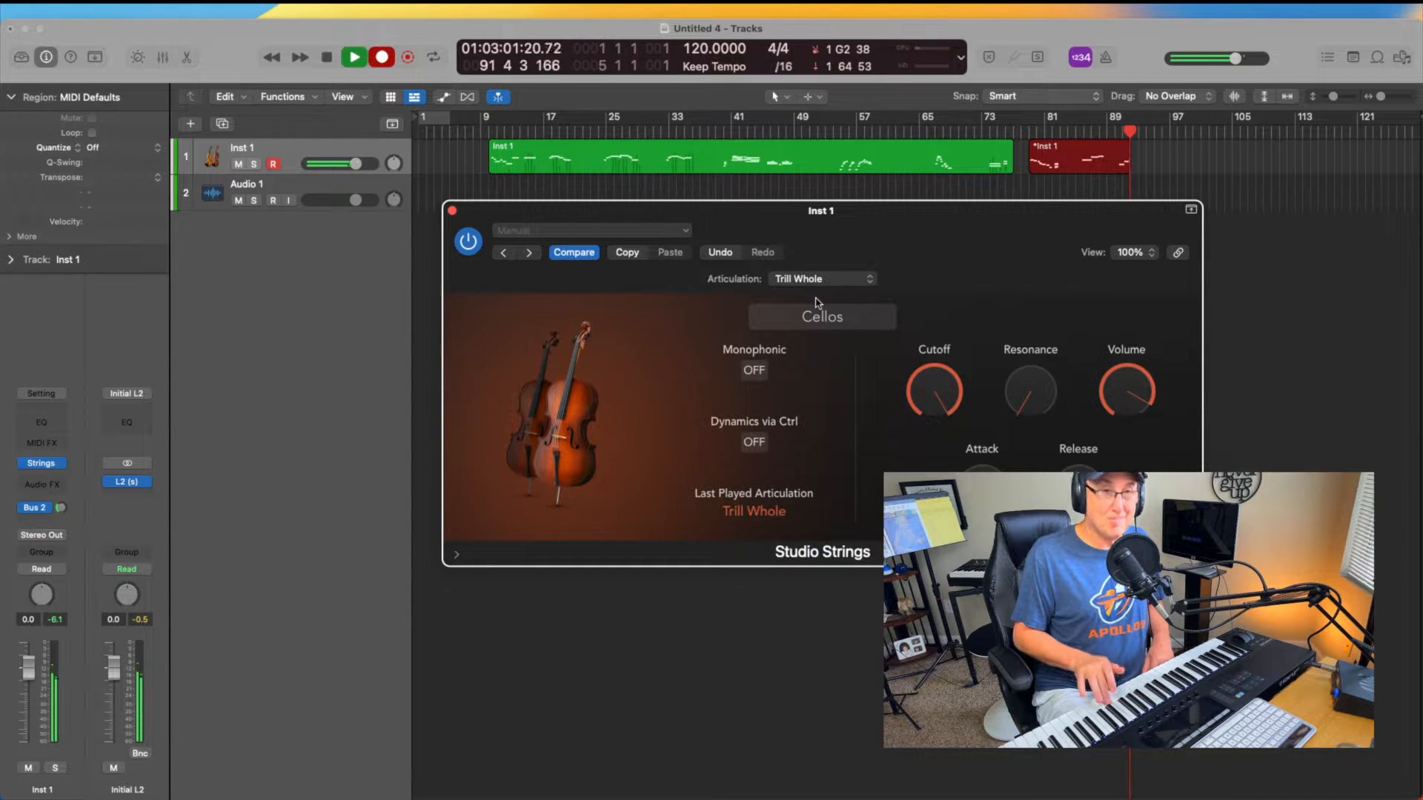
pyautogui.click(813, 282)
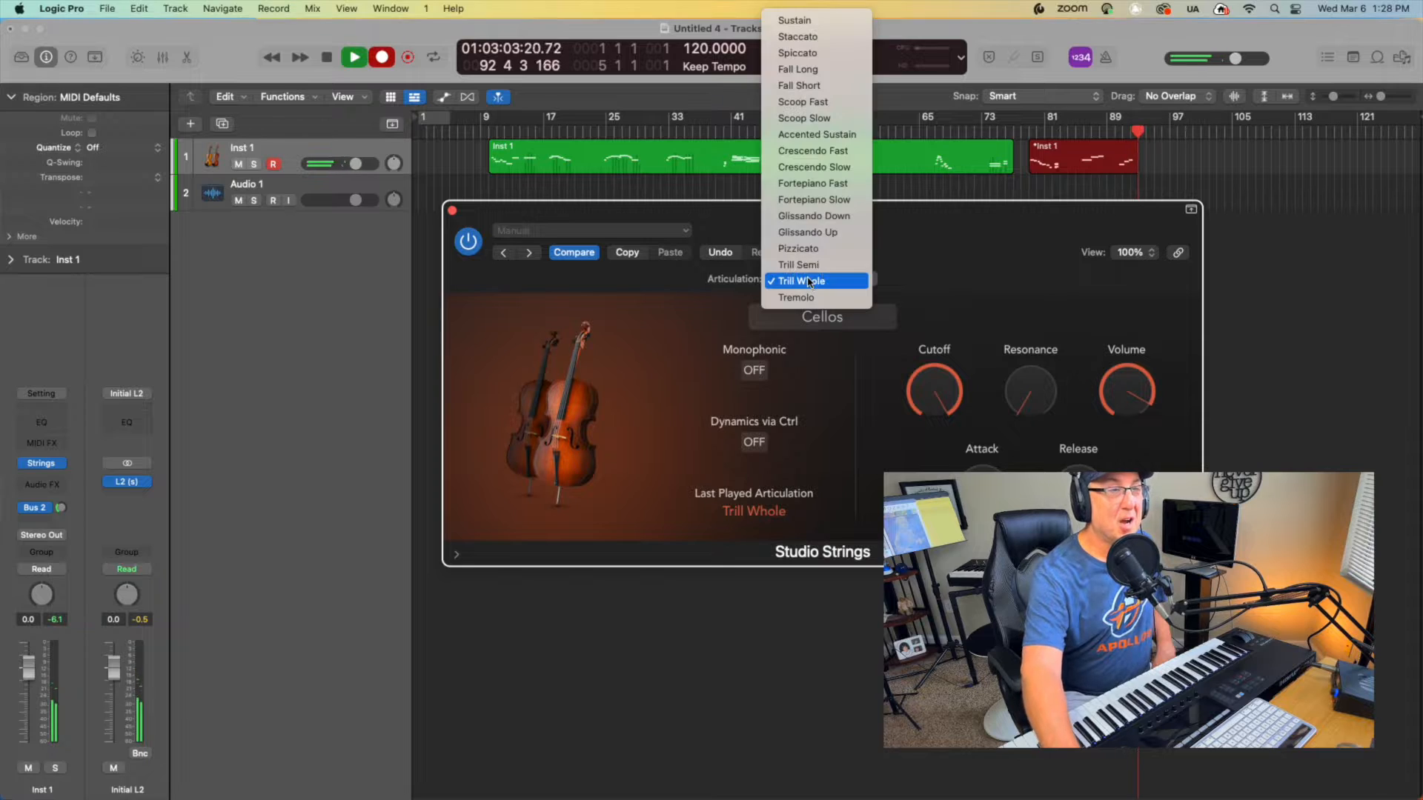
pyautogui.click(810, 296)
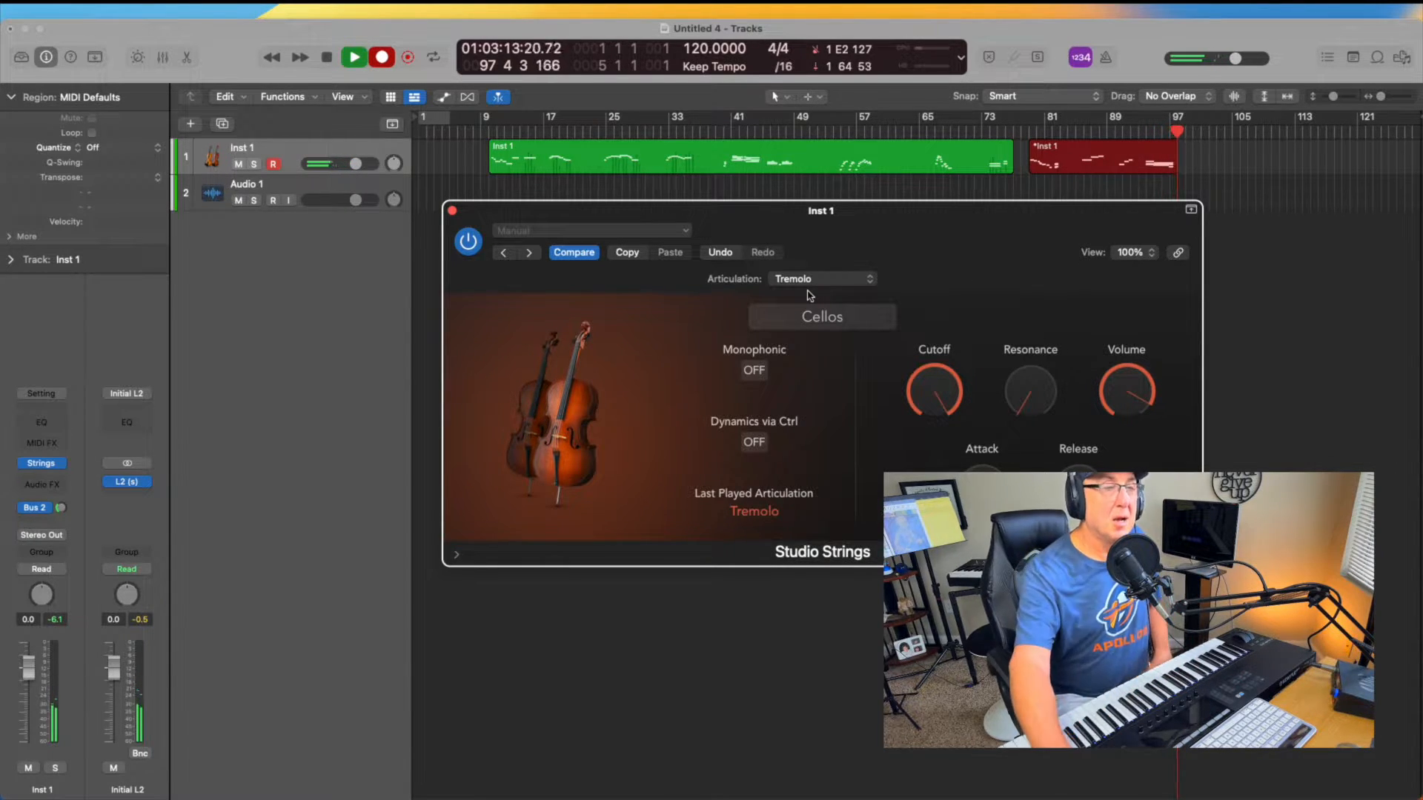
# - Change the instrument to Double Basses with the Spiccato articulation and close the Studio Strings window
pyautogui.click(811, 315)
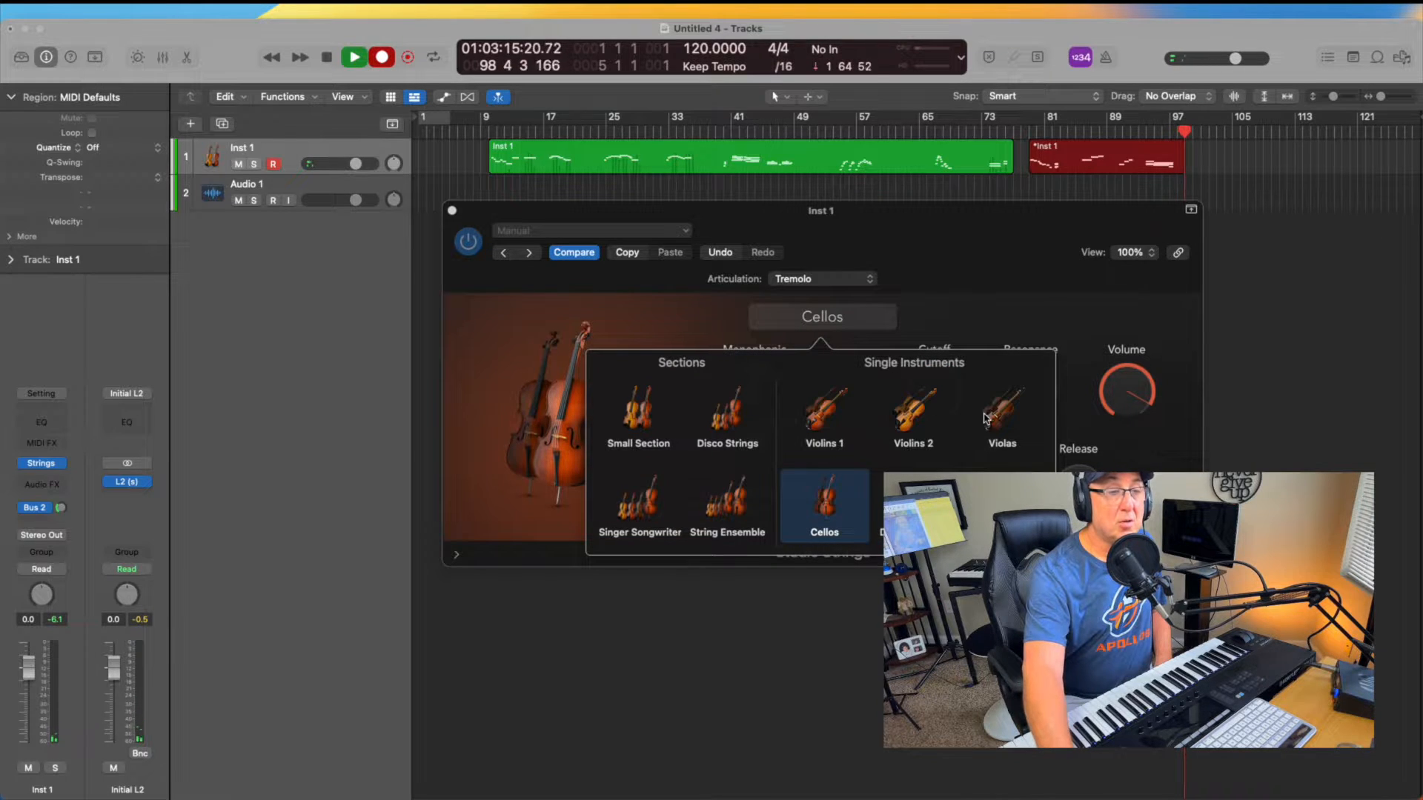
pyautogui.click(915, 504)
pyautogui.click(811, 280)
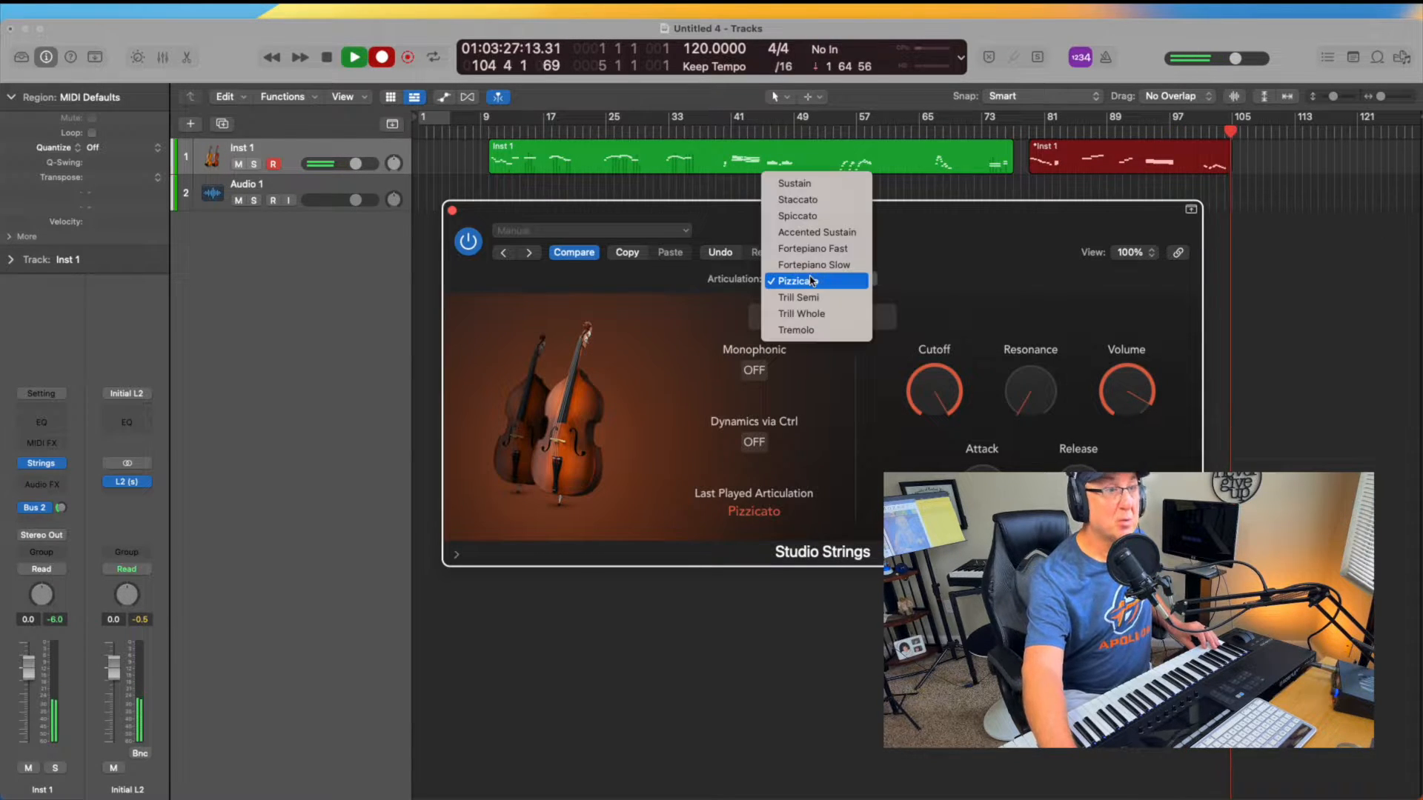
pyautogui.click(810, 216)
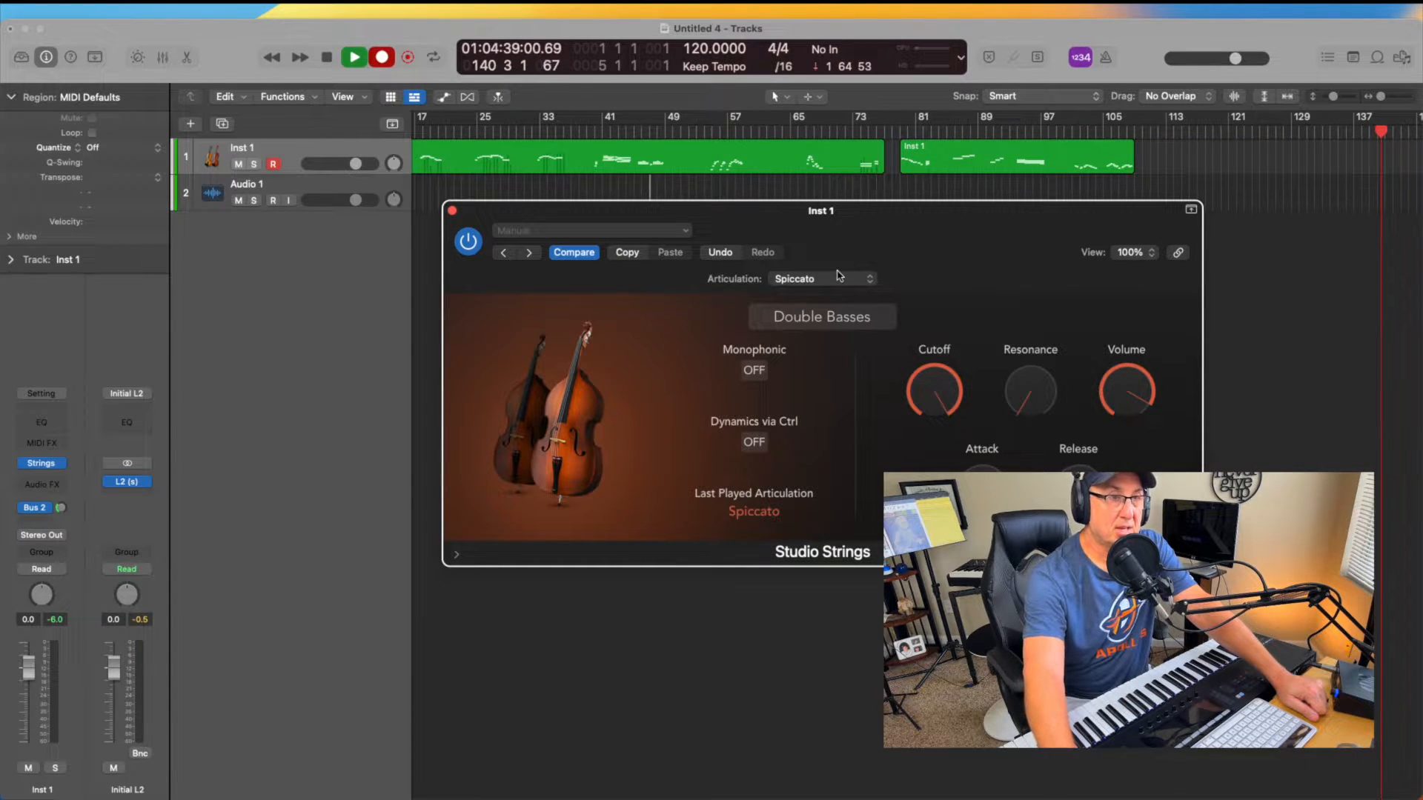
pyautogui.click(452, 211)
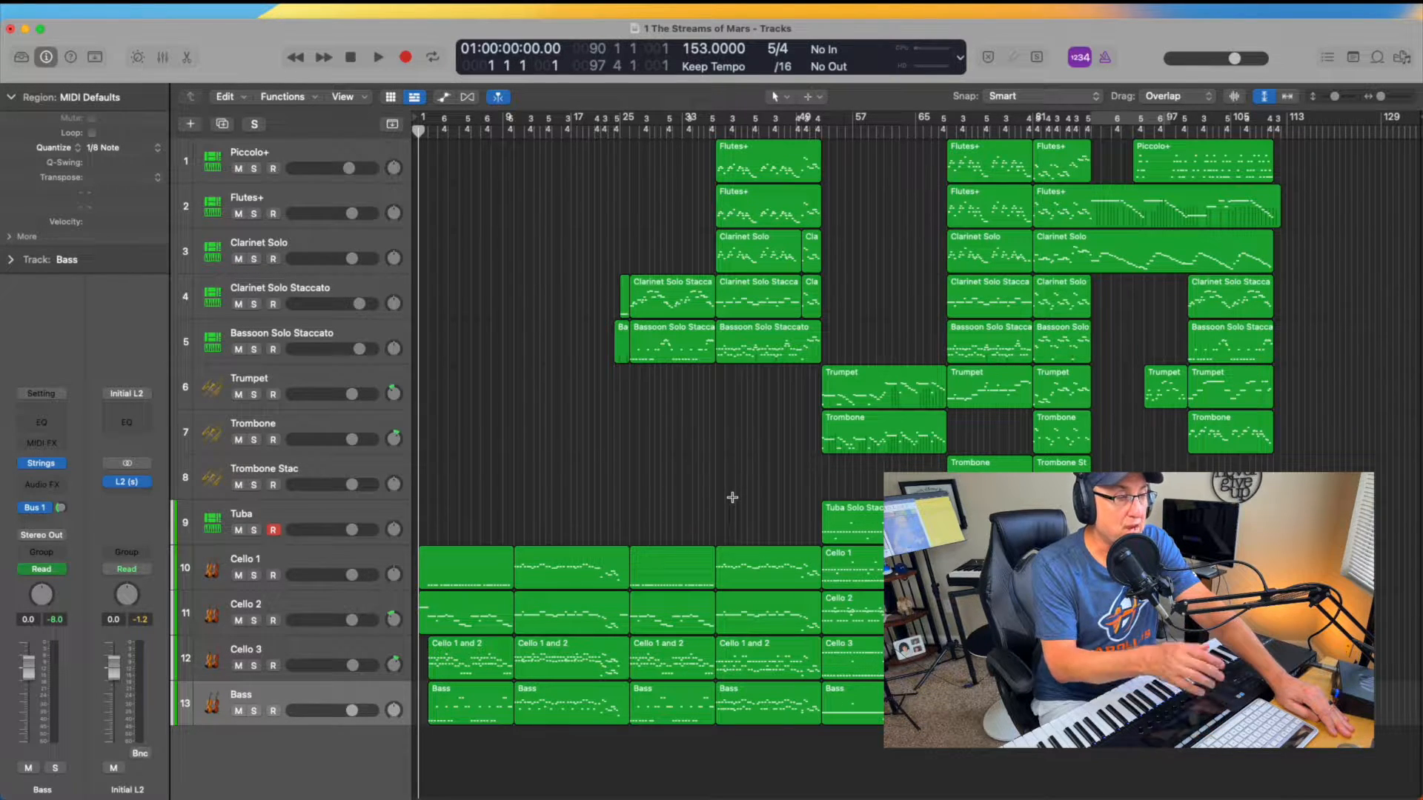
# - Inspect the Cello 1 track's Studio Strings settings in The Streams of Mars project and play the arrangement from the start
pyautogui.click(316, 552)
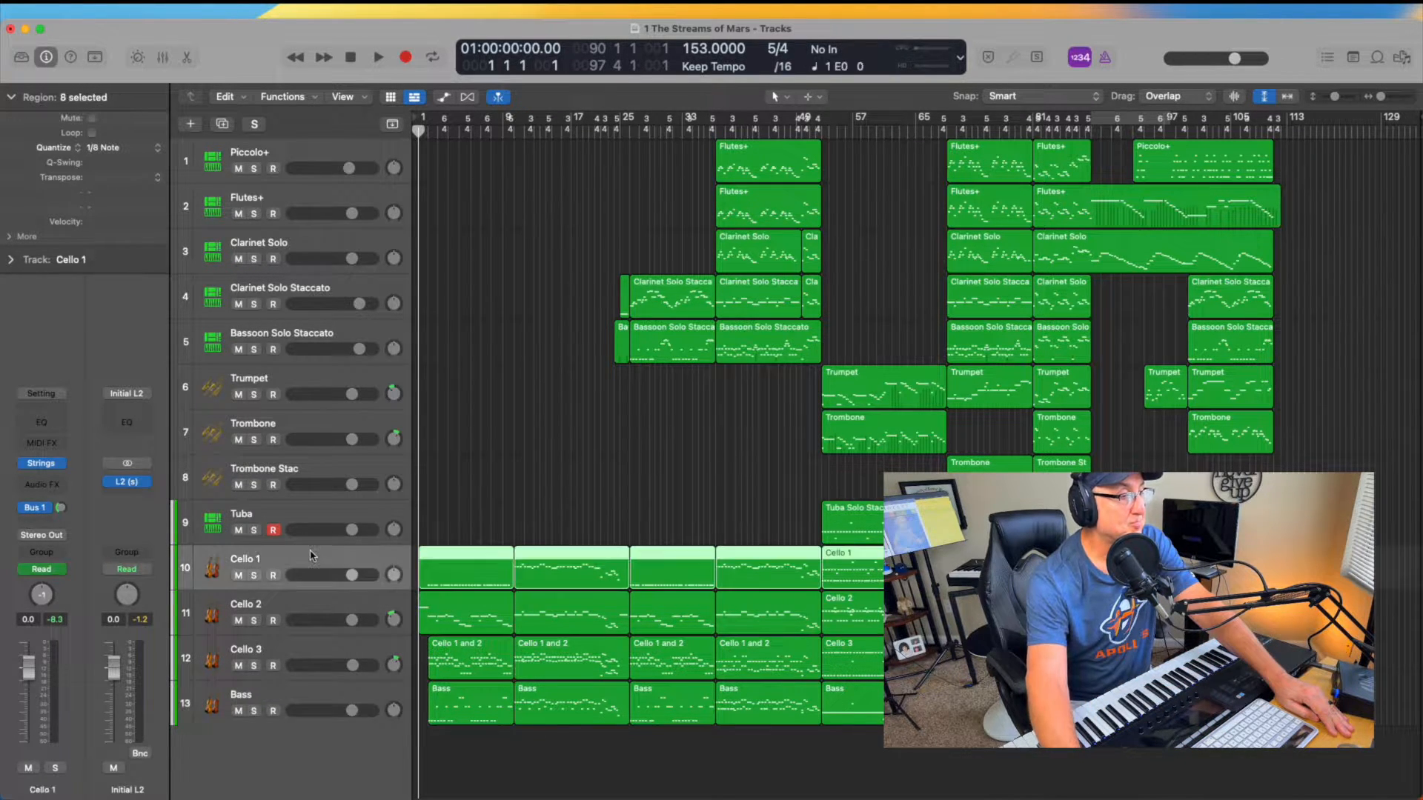
pyautogui.click(42, 463)
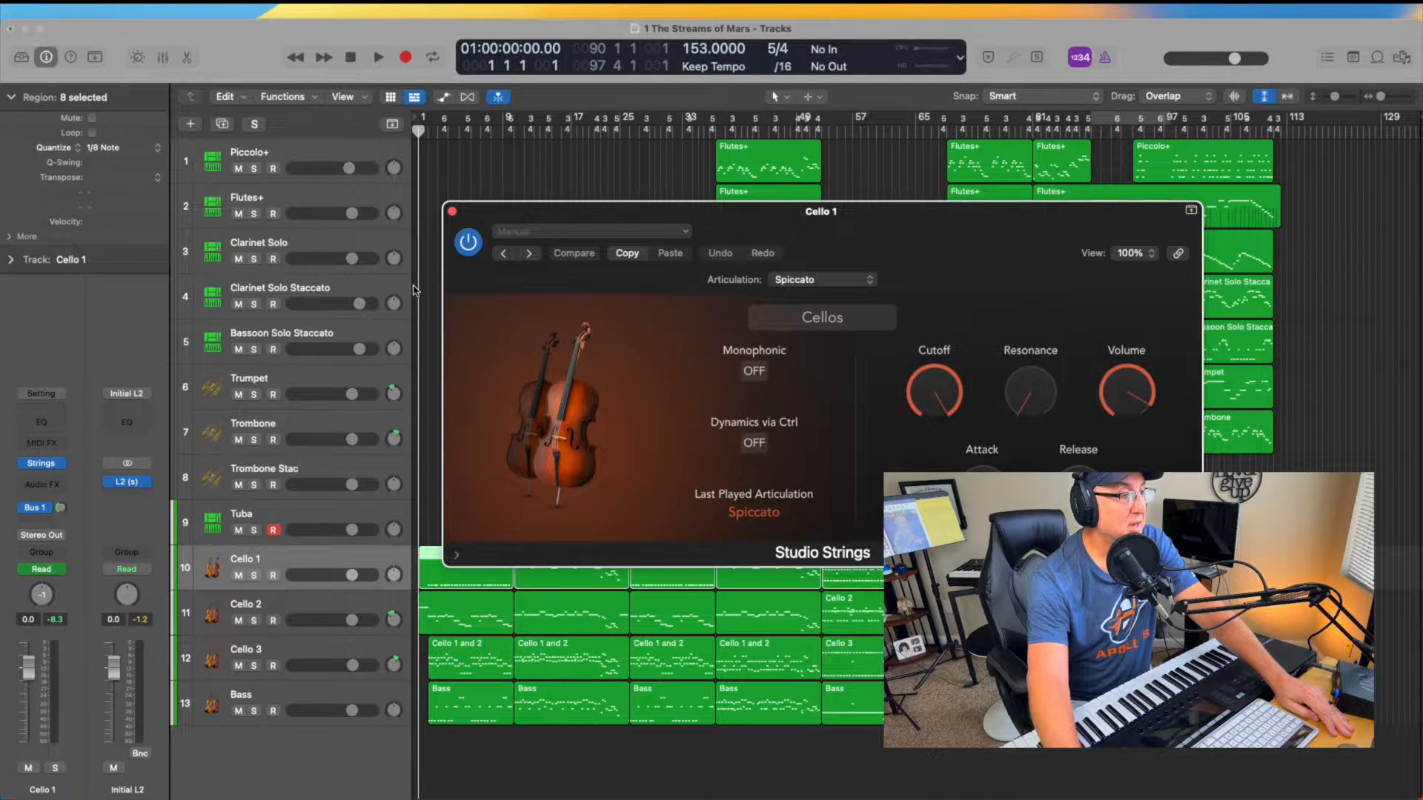
pyautogui.click(452, 211)
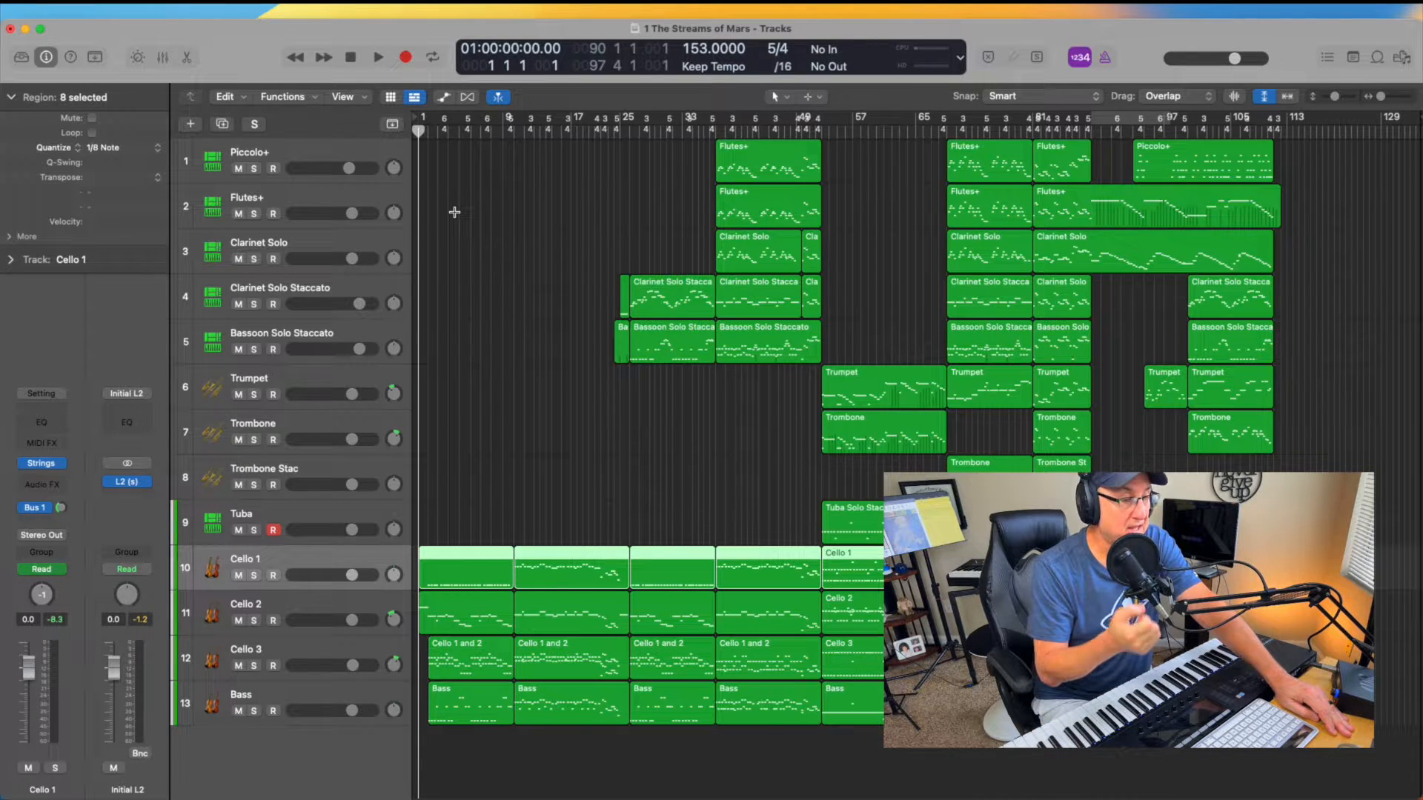
pyautogui.press('space')
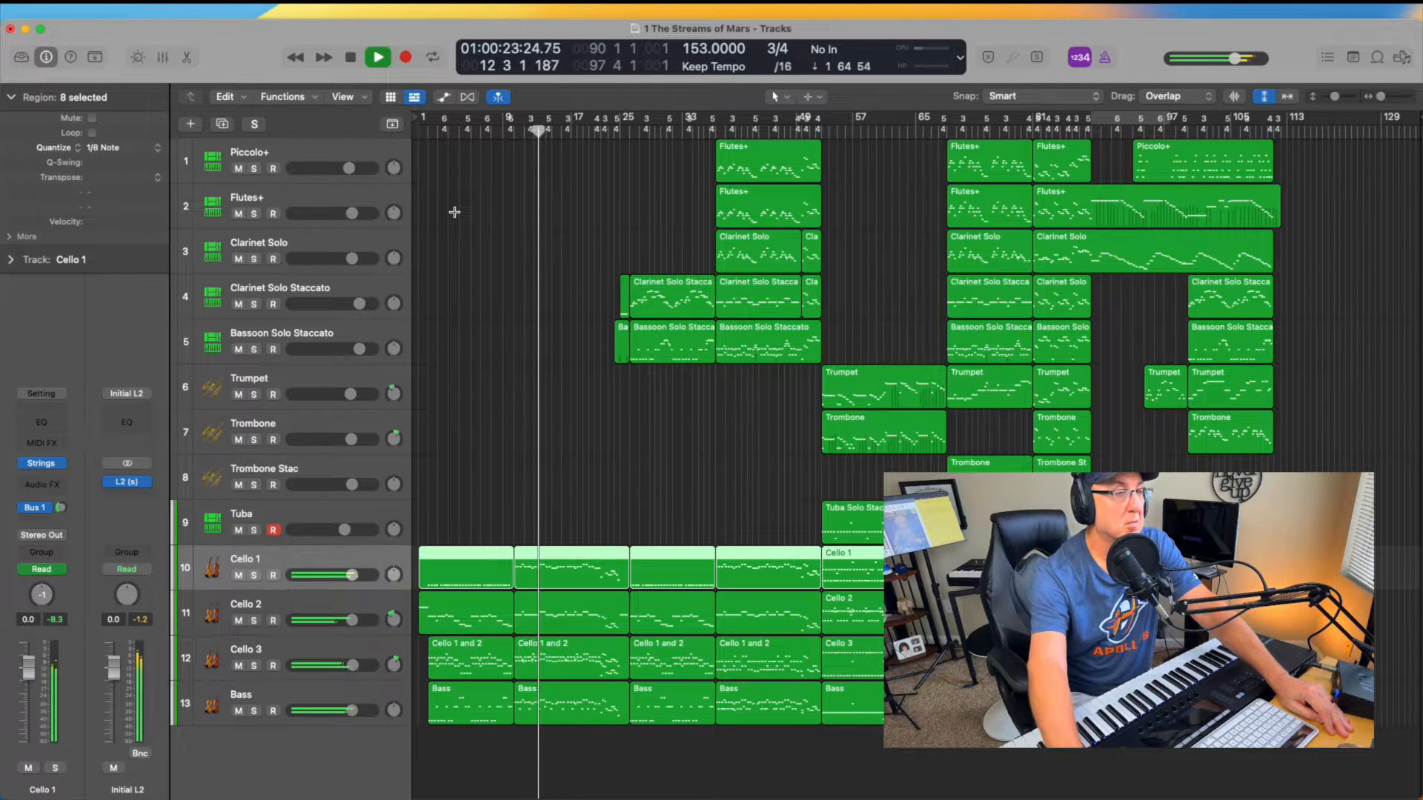
# - Enlarge the timeline while the arrangement plays to follow the instrument entries from the cellos through the woodwinds
pyautogui.press('super+Right')
pyautogui.press('super+Right')
pyautogui.press('super+Right')
pyautogui.press('super+Right')
pyautogui.press('super+Right')
pyautogui.press('super+Right')
pyautogui.press('super+Left')
pyautogui.press('super+Left')
pyautogui.press('super+Left')
pyautogui.press('super+Left')
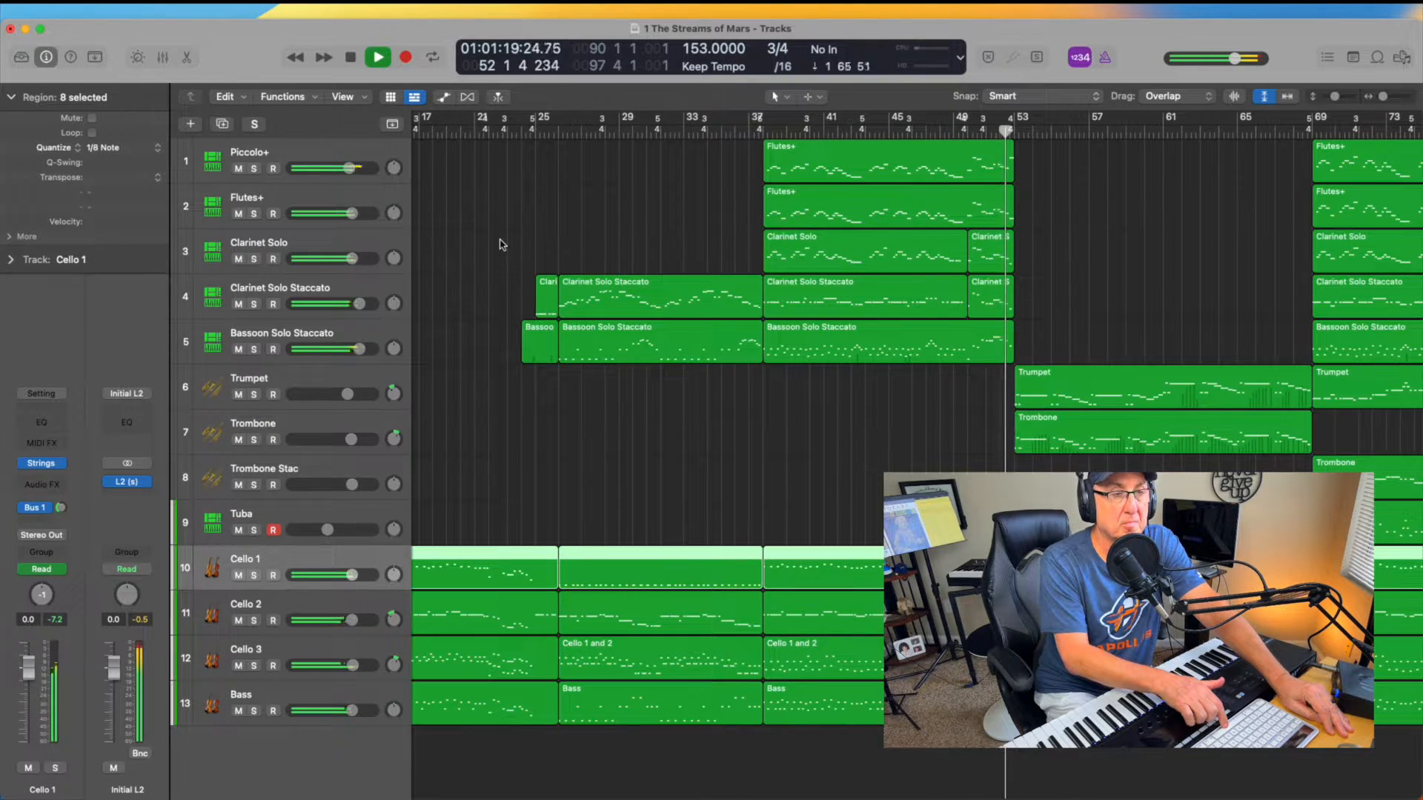
# - Stop the playback and review in the mixer which instrument plug-in each track uses
pyautogui.press('space')
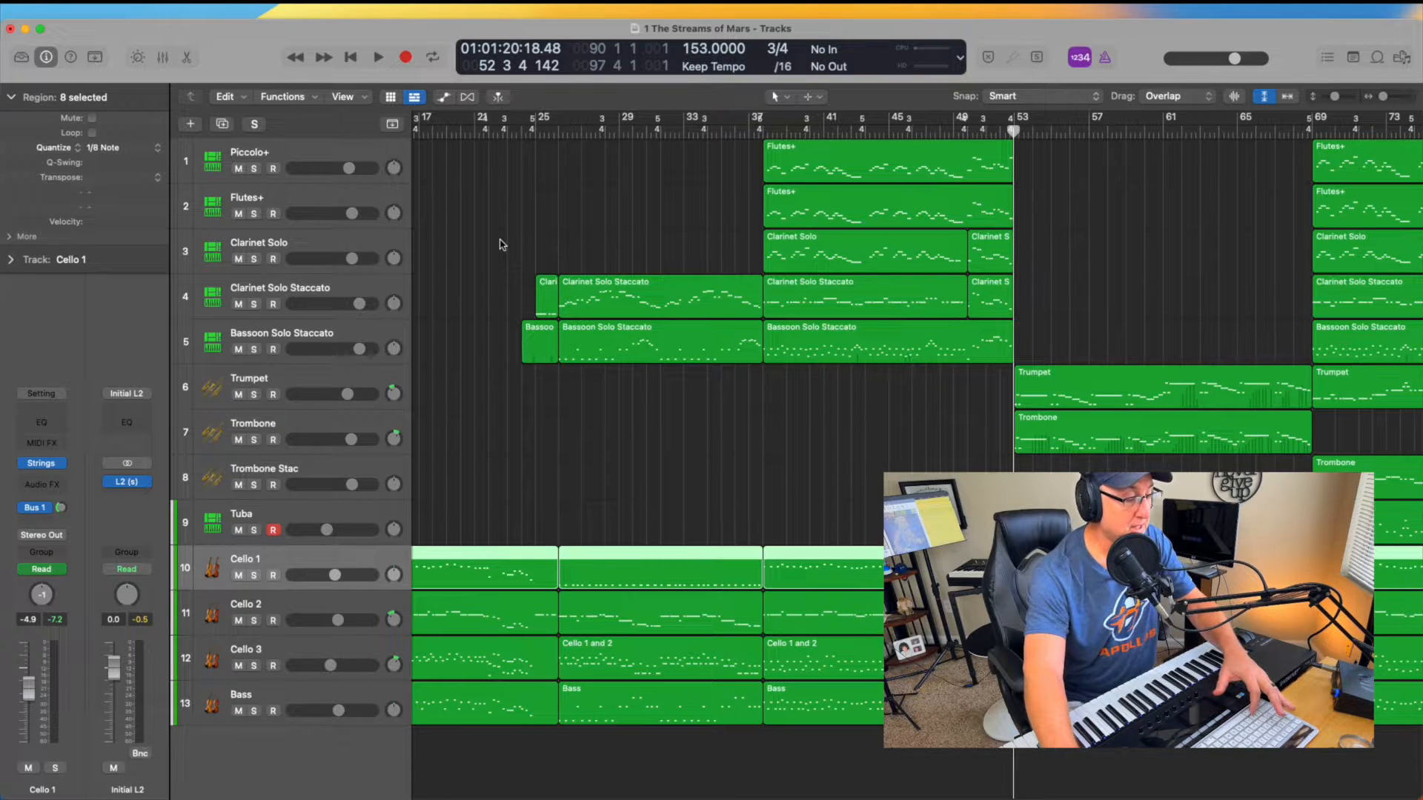
pyautogui.press('x')
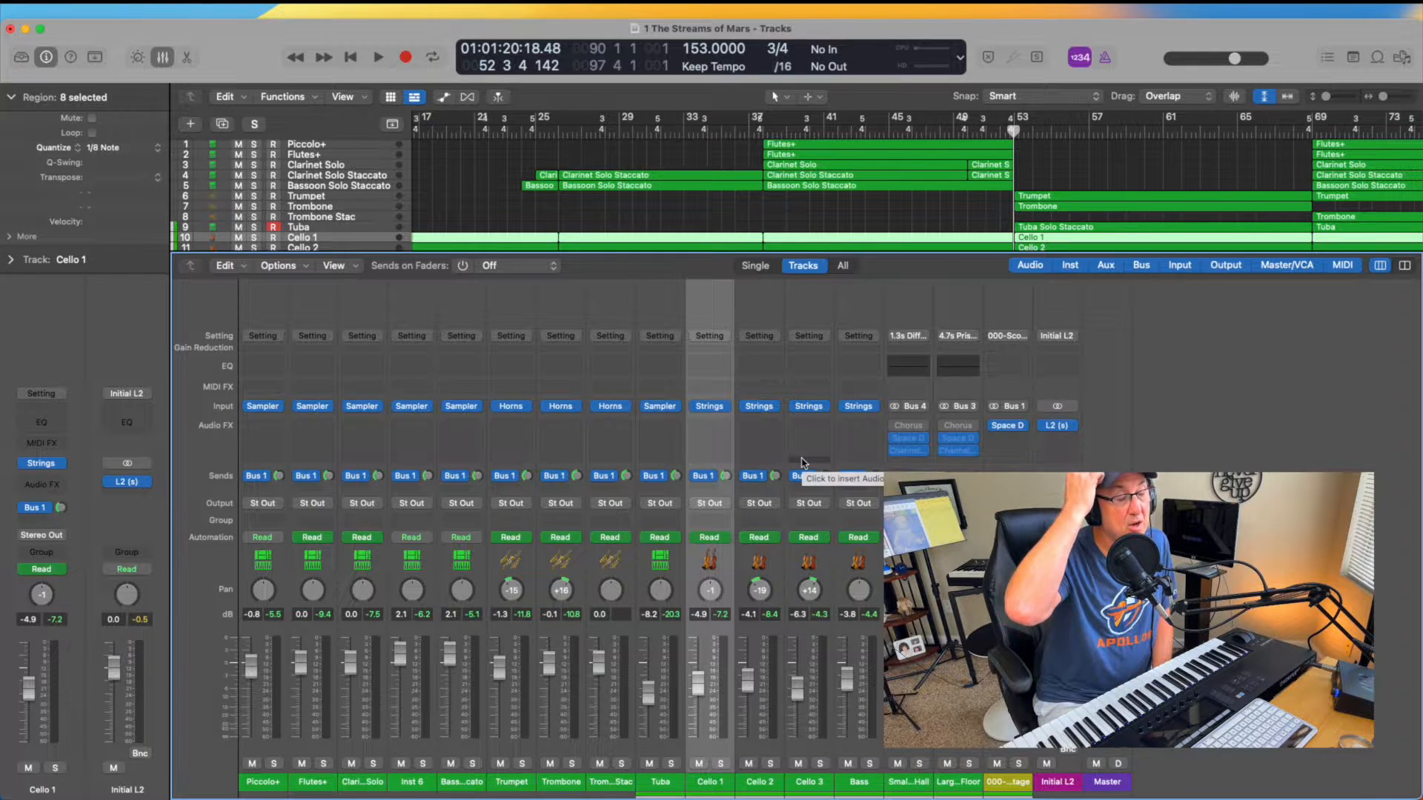
pyautogui.click(278, 409)
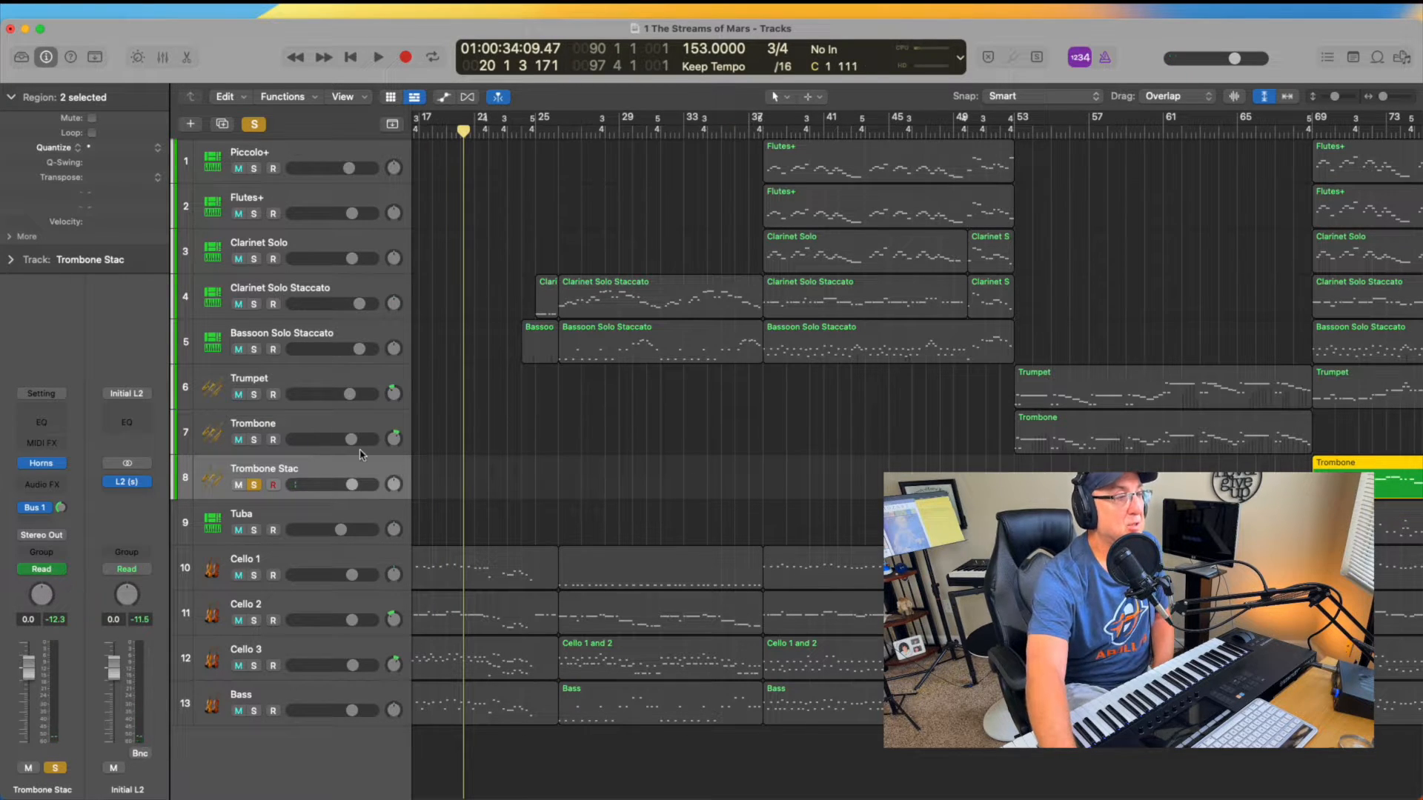
# - Create a new track with duplicate settings from the Trombone Stac track and turn off the solo
pyautogui.rightClick(331, 466)
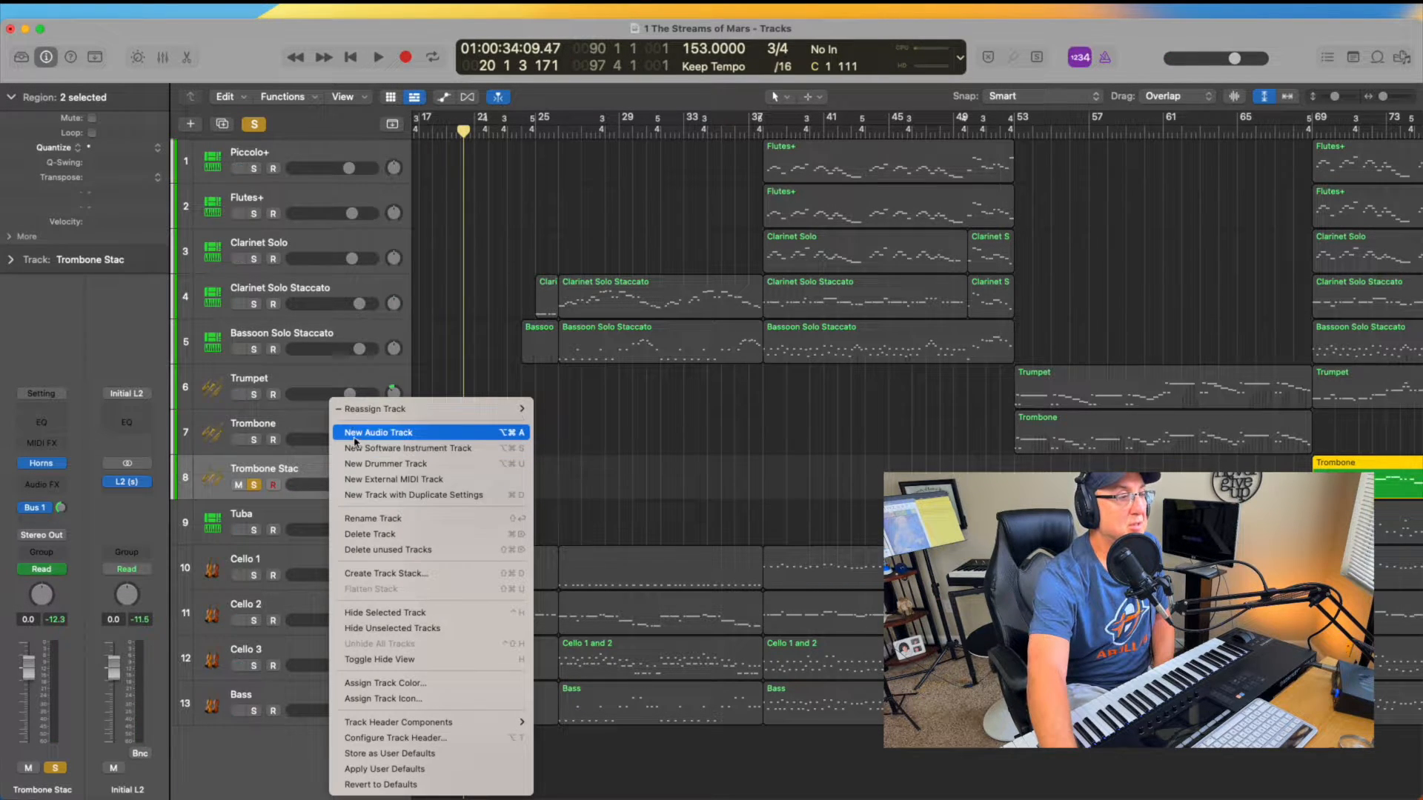
pyautogui.click(369, 495)
pyautogui.click(254, 498)
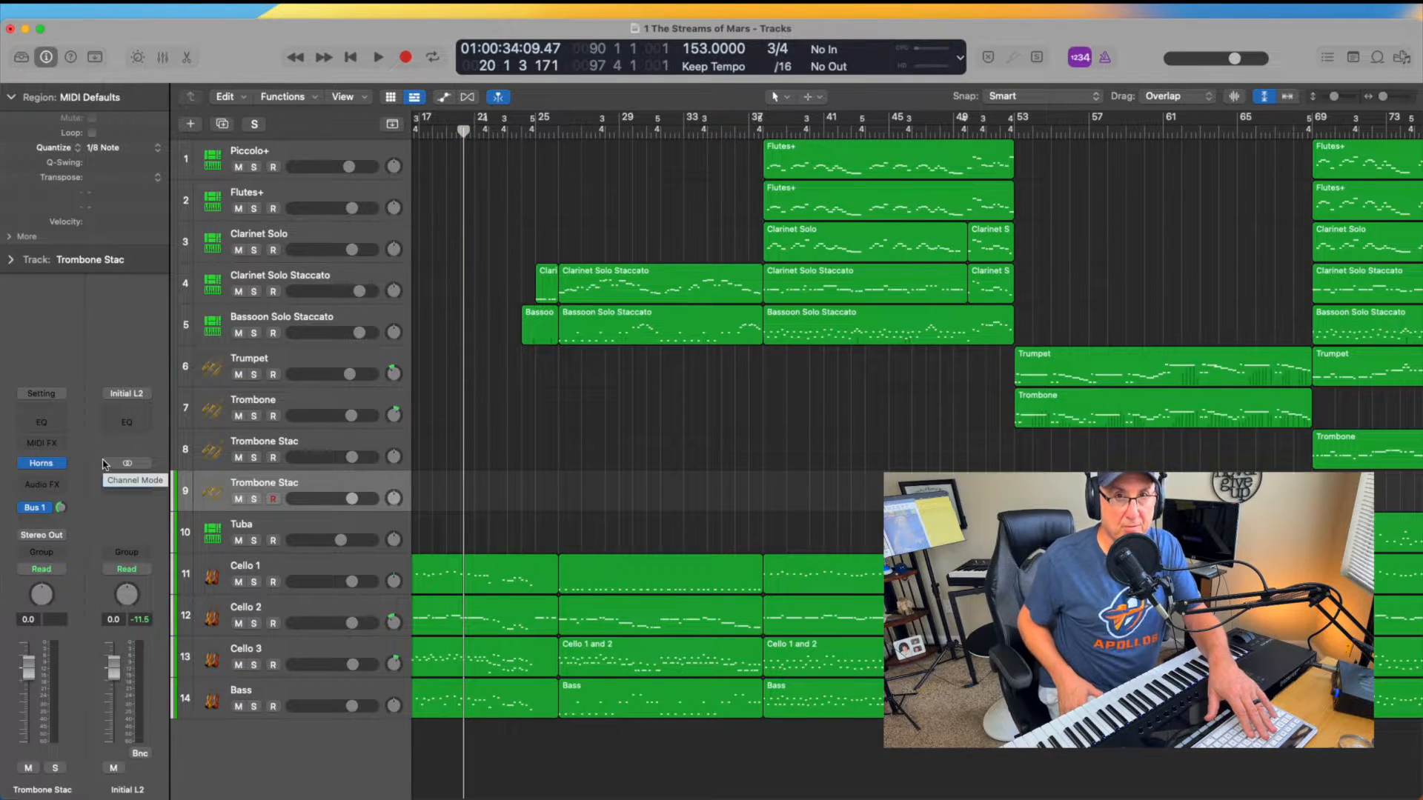
# - Browse the Library's Orchestral categories and load the Trumpets preset from Brass on the duplicated Trombone Stac track
pyautogui.press('y')
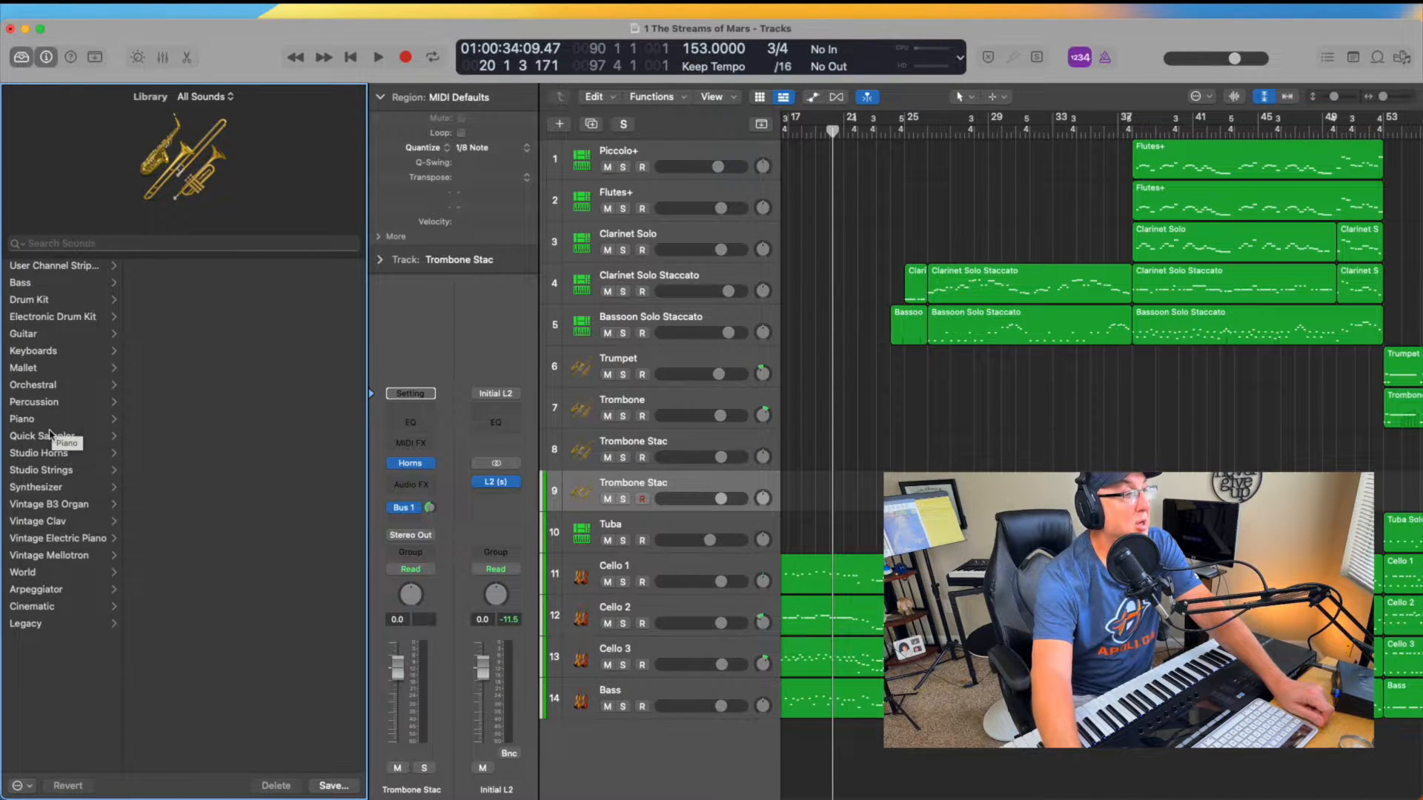
pyautogui.click(87, 387)
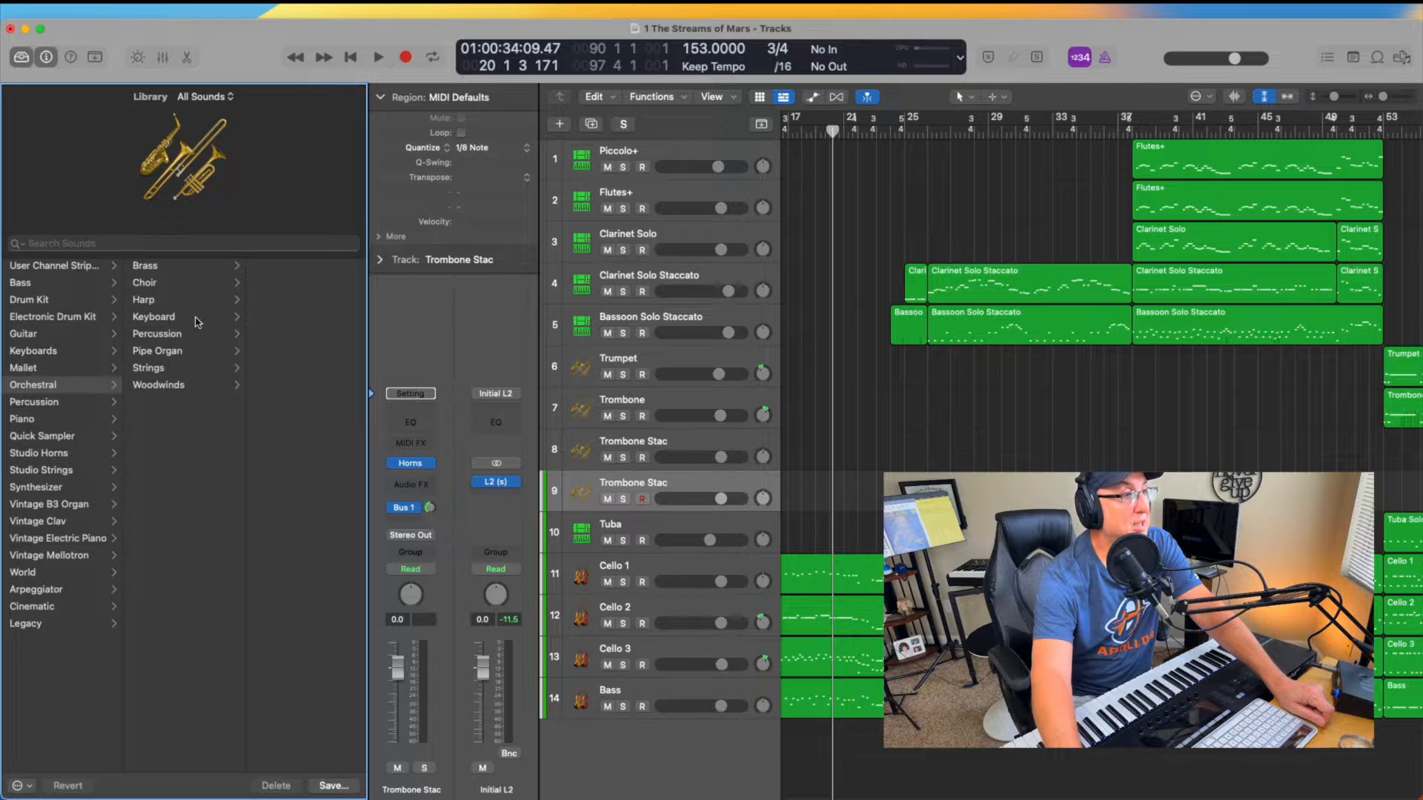
pyautogui.click(194, 268)
pyautogui.click(187, 302)
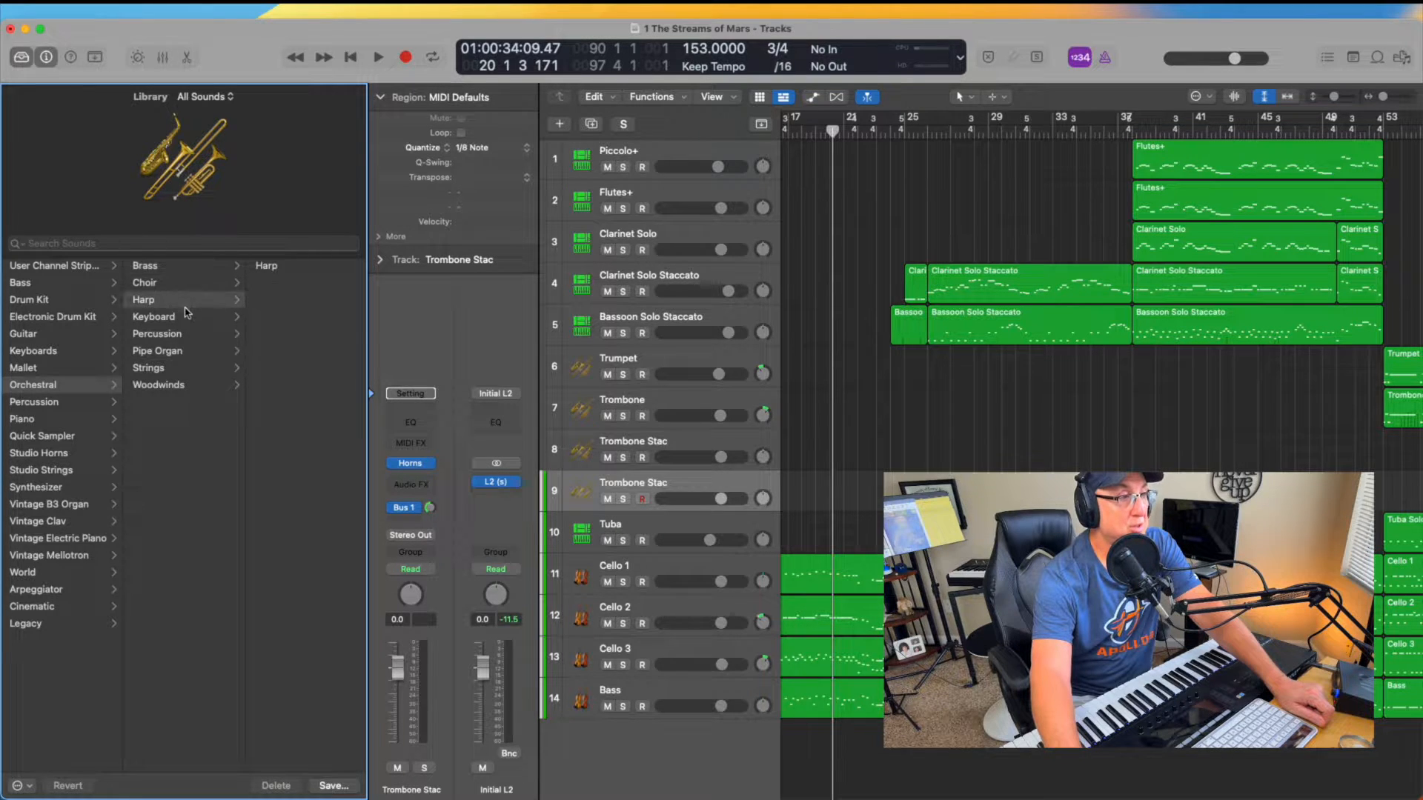
pyautogui.click(185, 317)
pyautogui.click(185, 284)
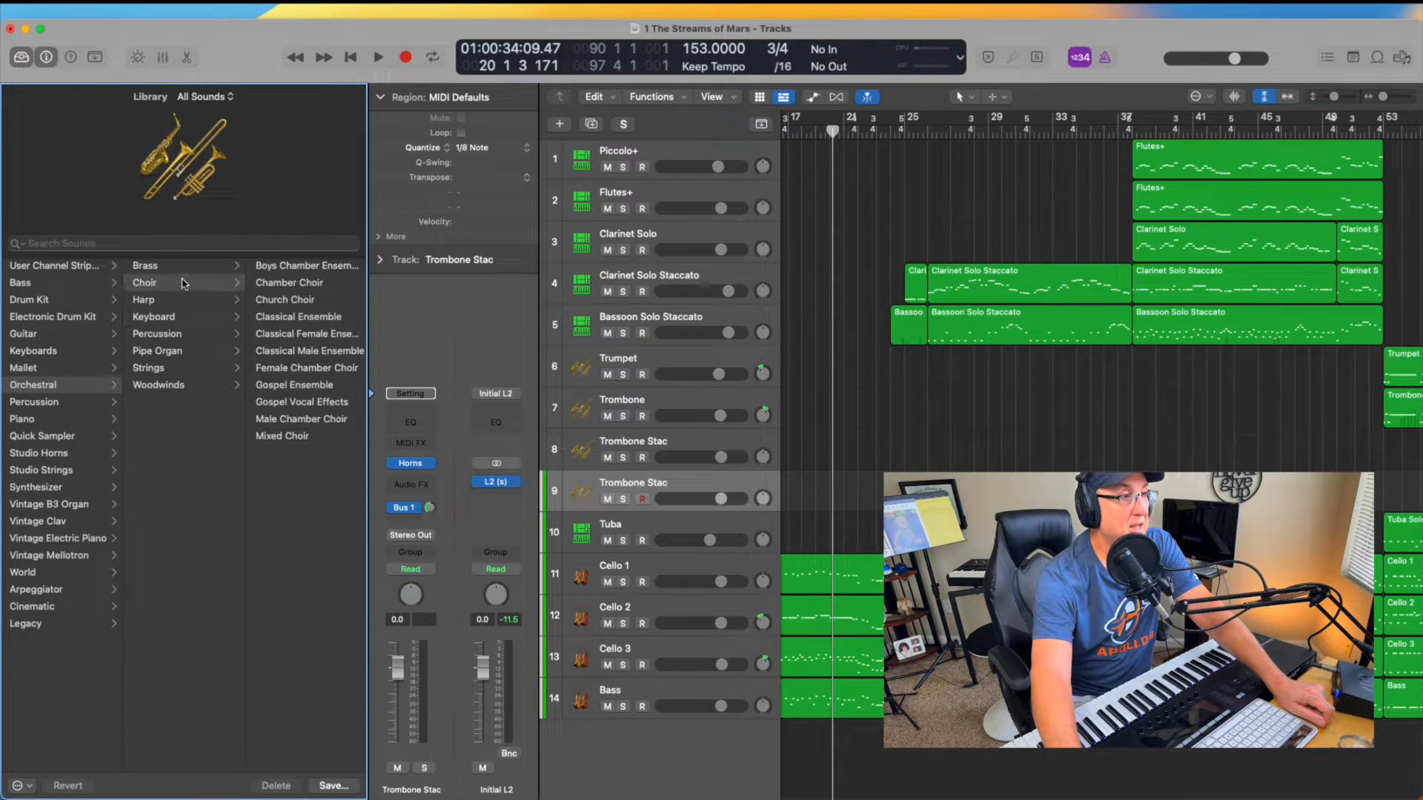
pyautogui.click(180, 370)
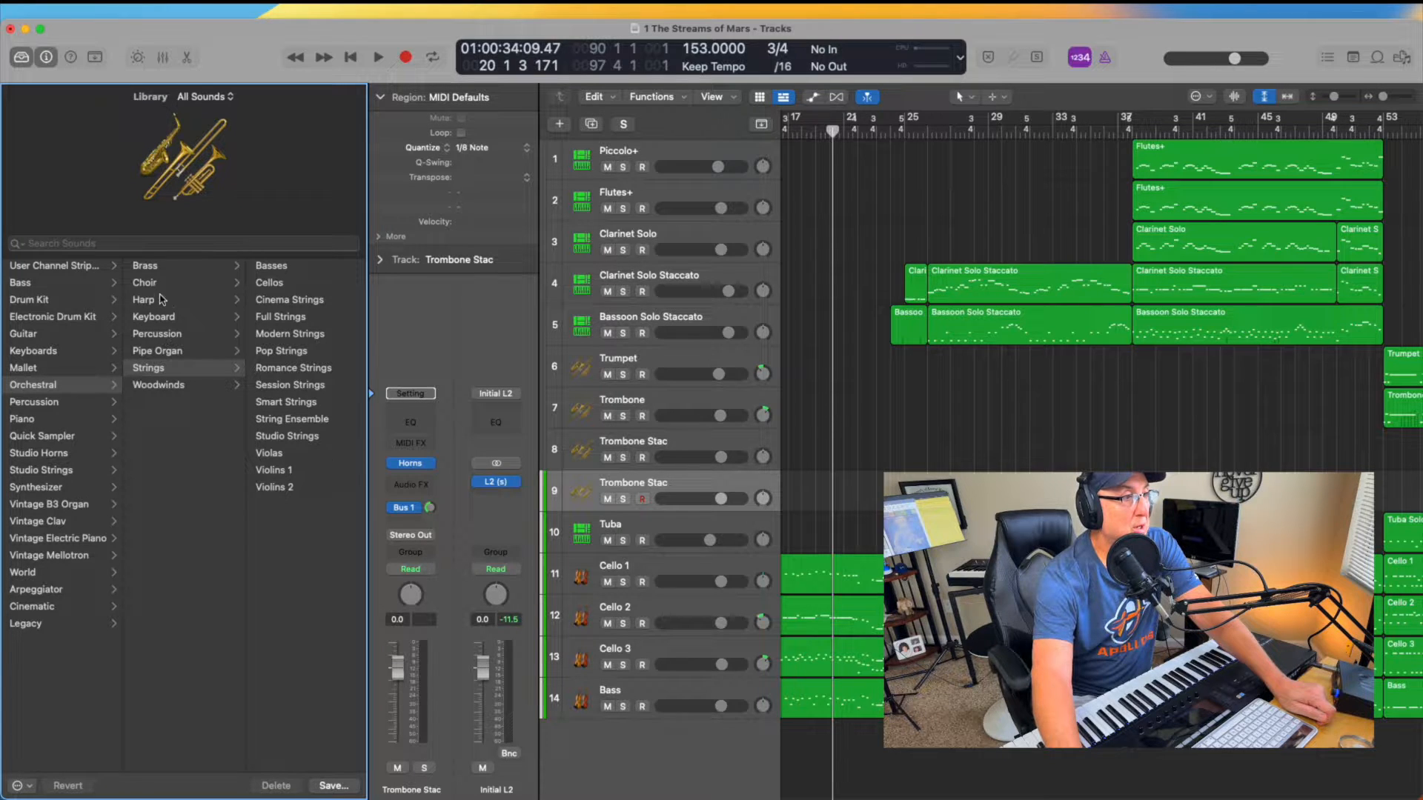
pyautogui.click(165, 267)
pyautogui.click(279, 335)
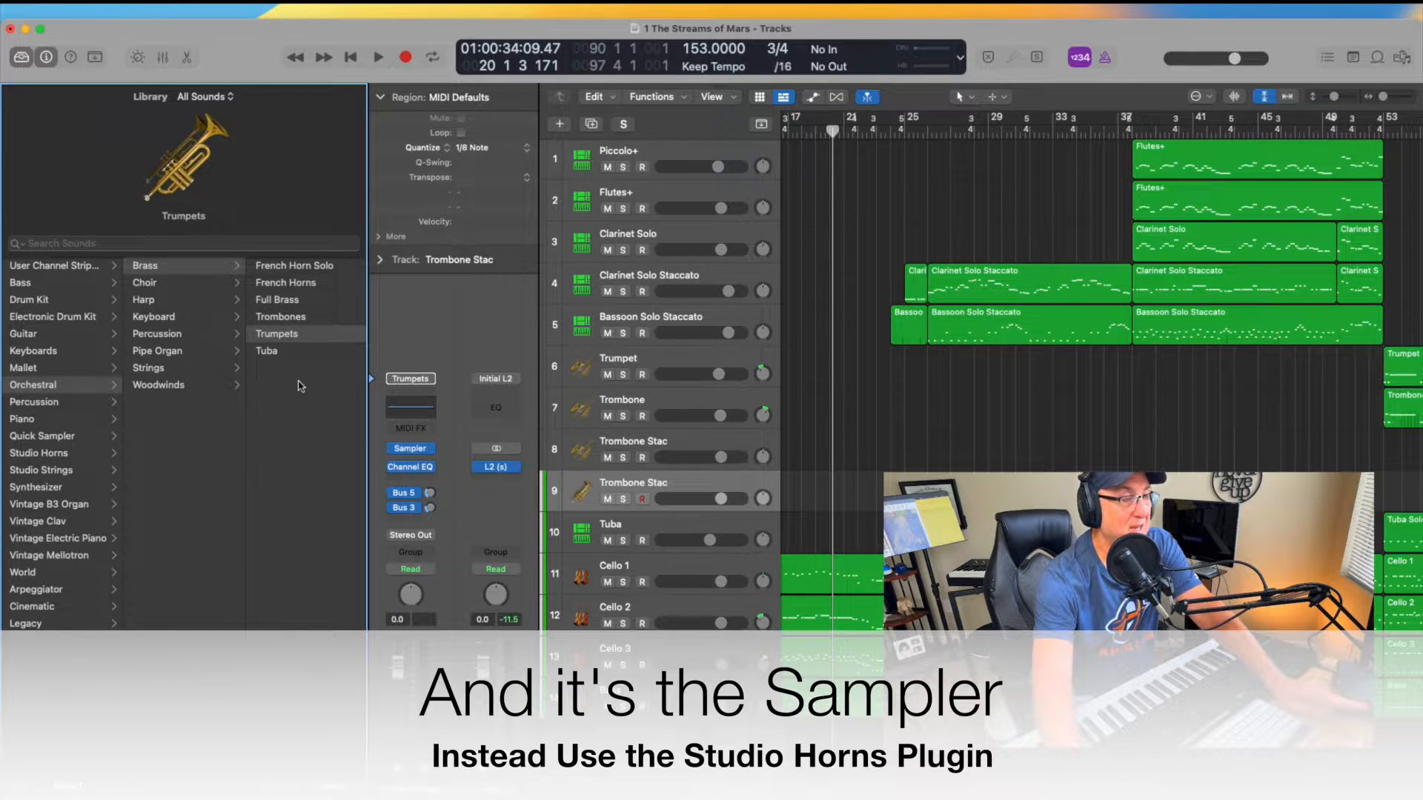
# - Reset the duplicated Trombone Stac track's channel strip and hide the Library
pyautogui.click(428, 380)
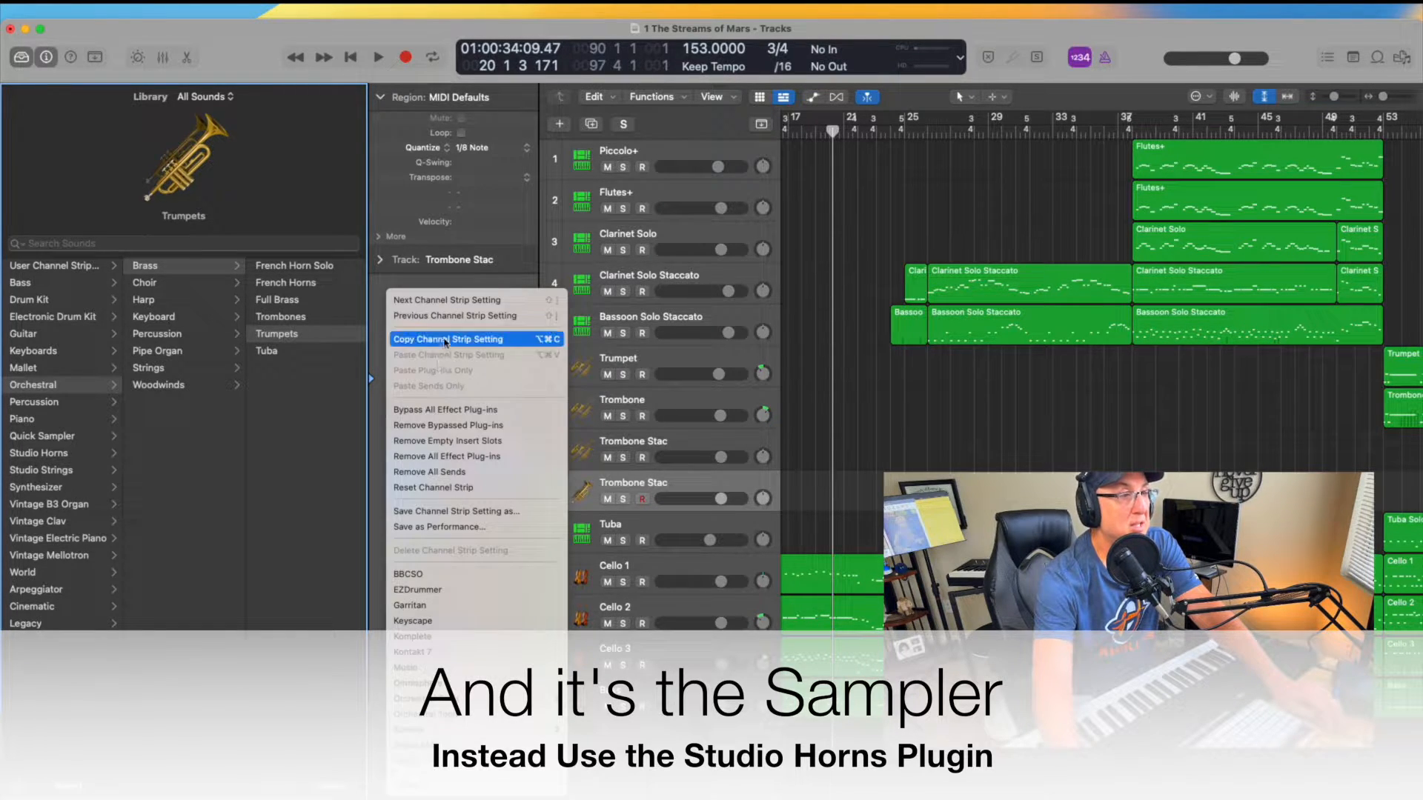
pyautogui.click(445, 489)
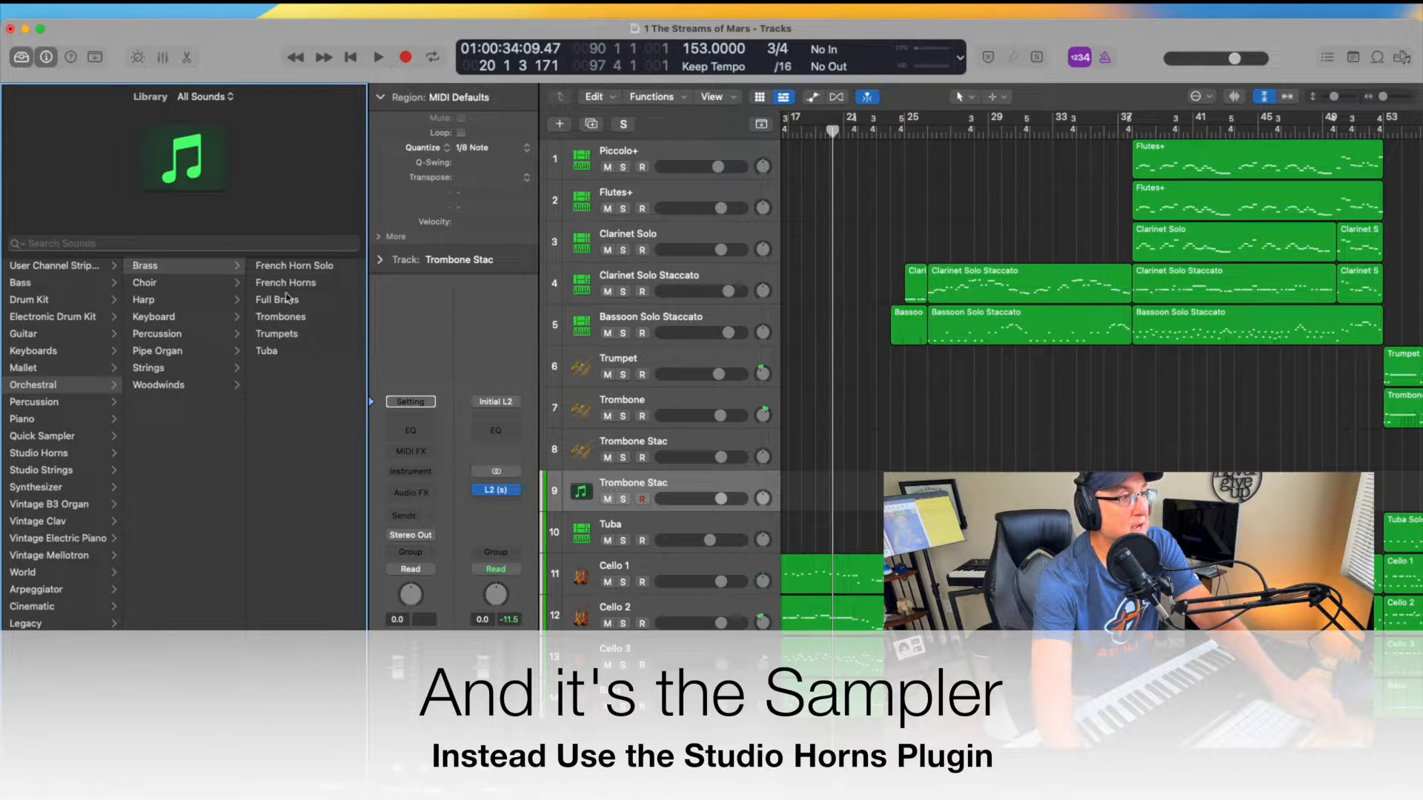
pyautogui.press('y')
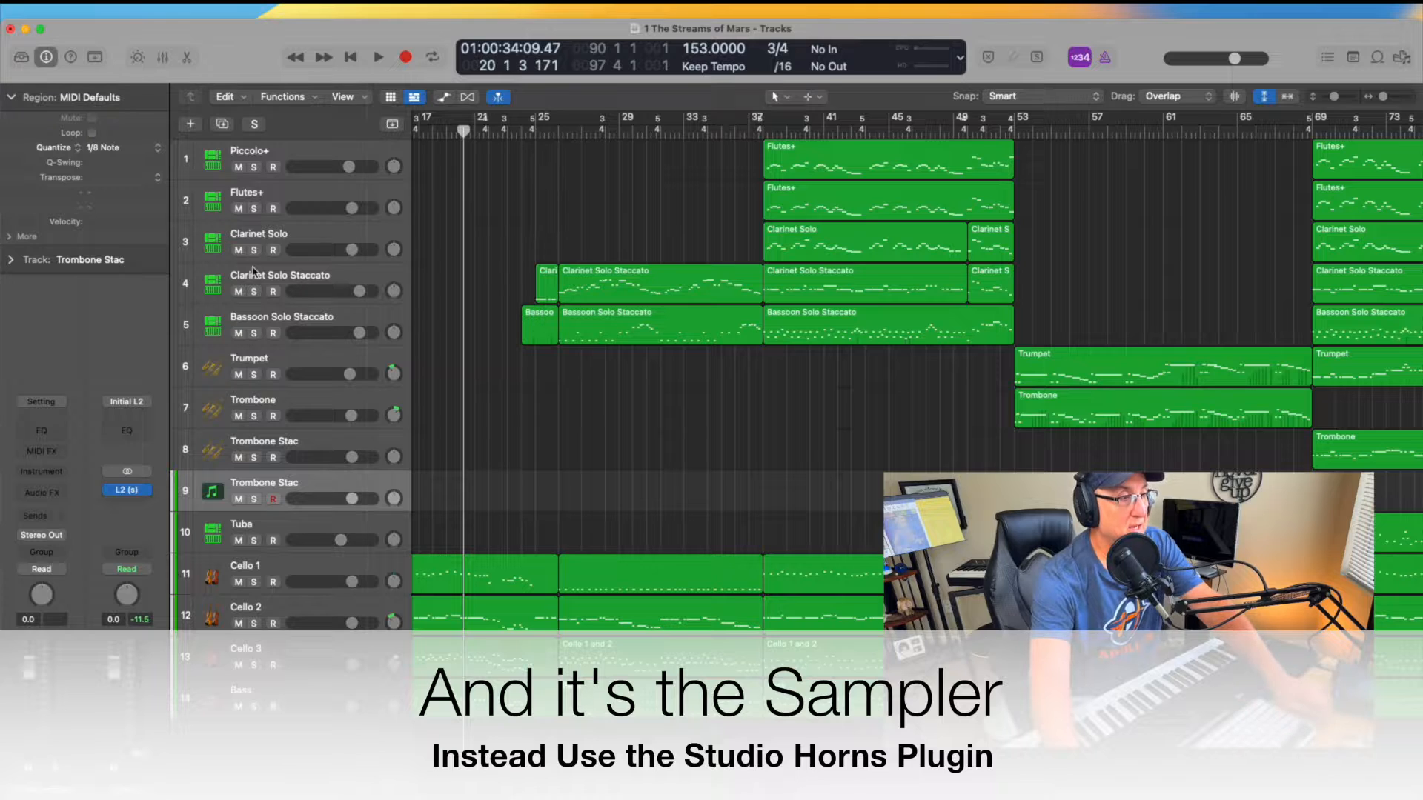
# - Load the Studio Horns instrument on the duplicated Trombone Stac track and reposition its plug-in window
pyautogui.click(46, 473)
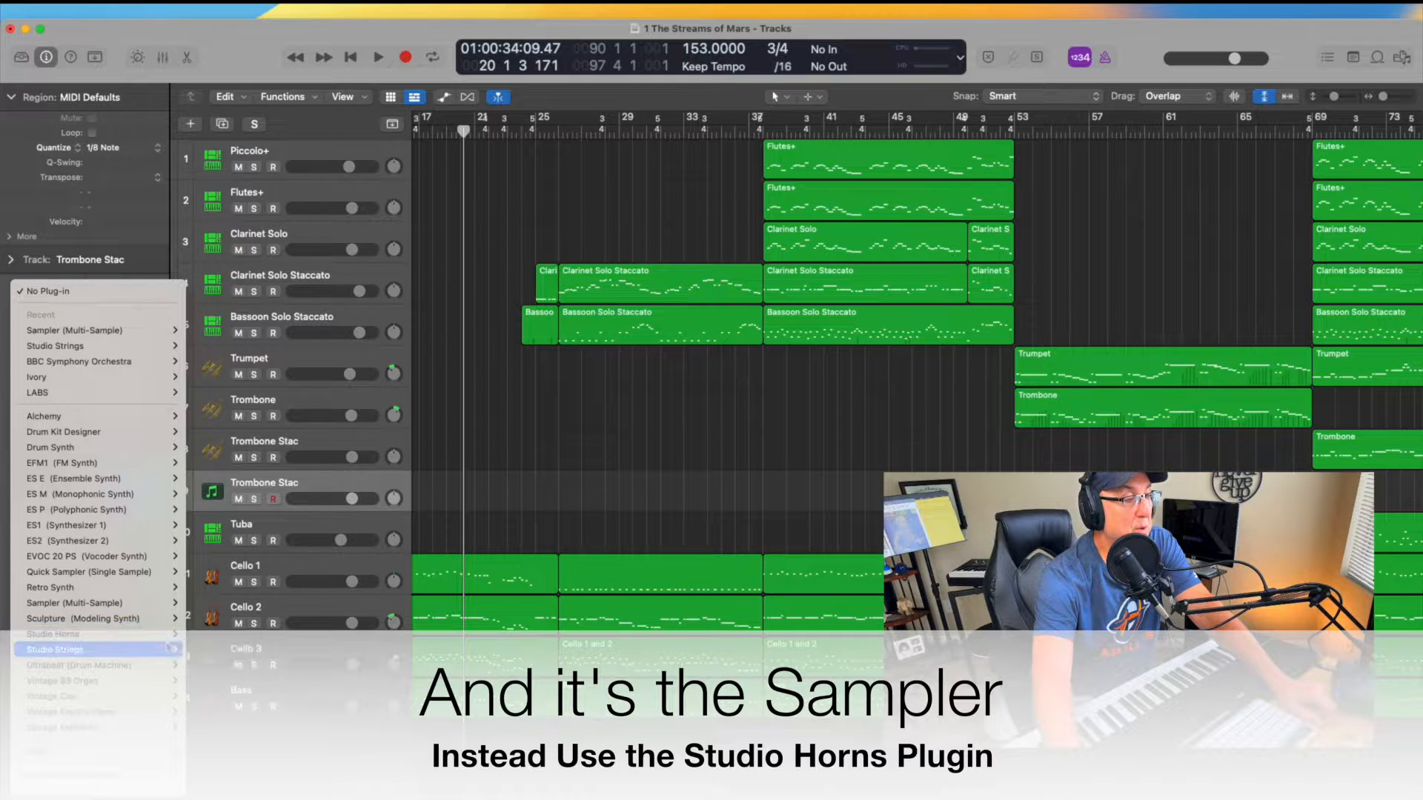
pyautogui.moveTo(152, 634)
pyautogui.click(210, 649)
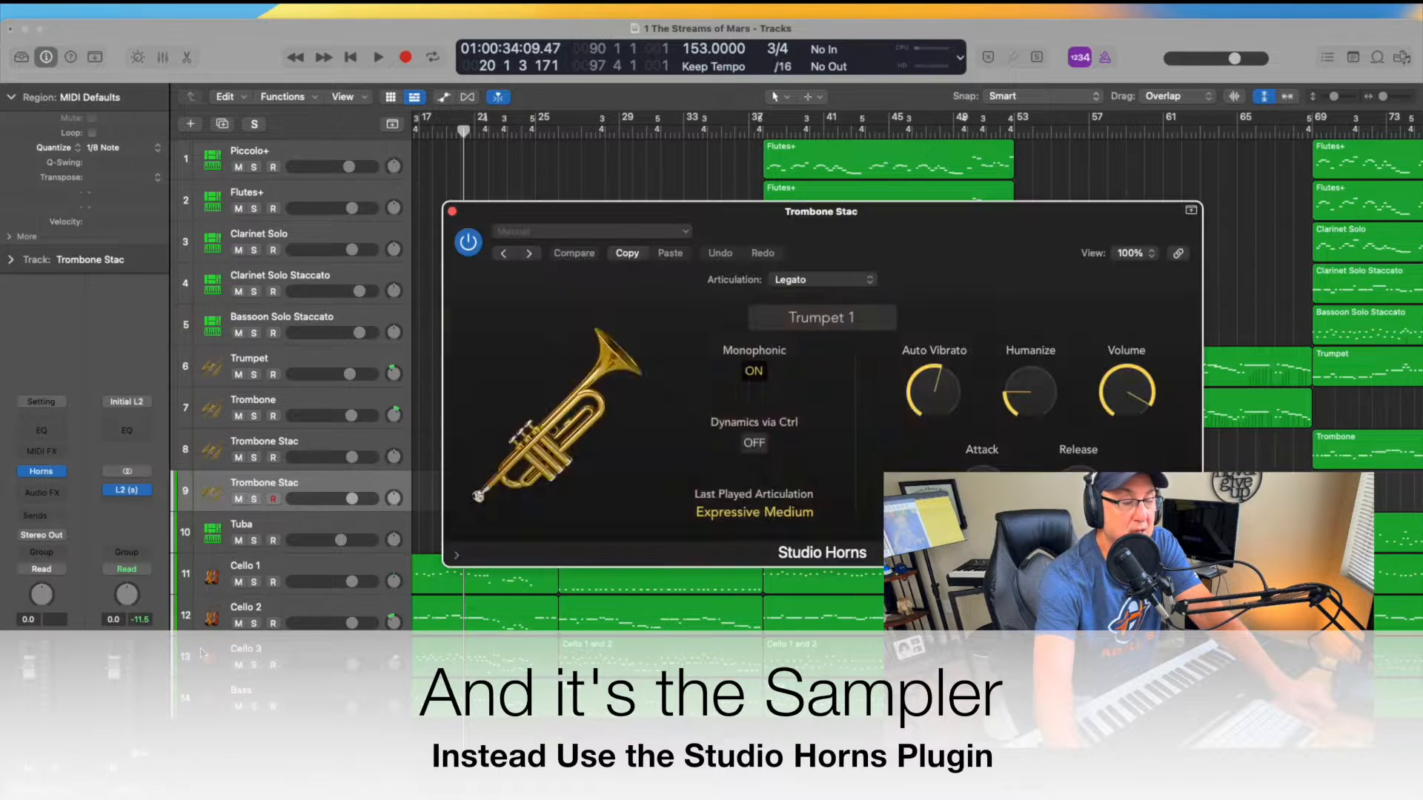
pyautogui.moveTo(887, 253); pyautogui.dragTo(872, 230)
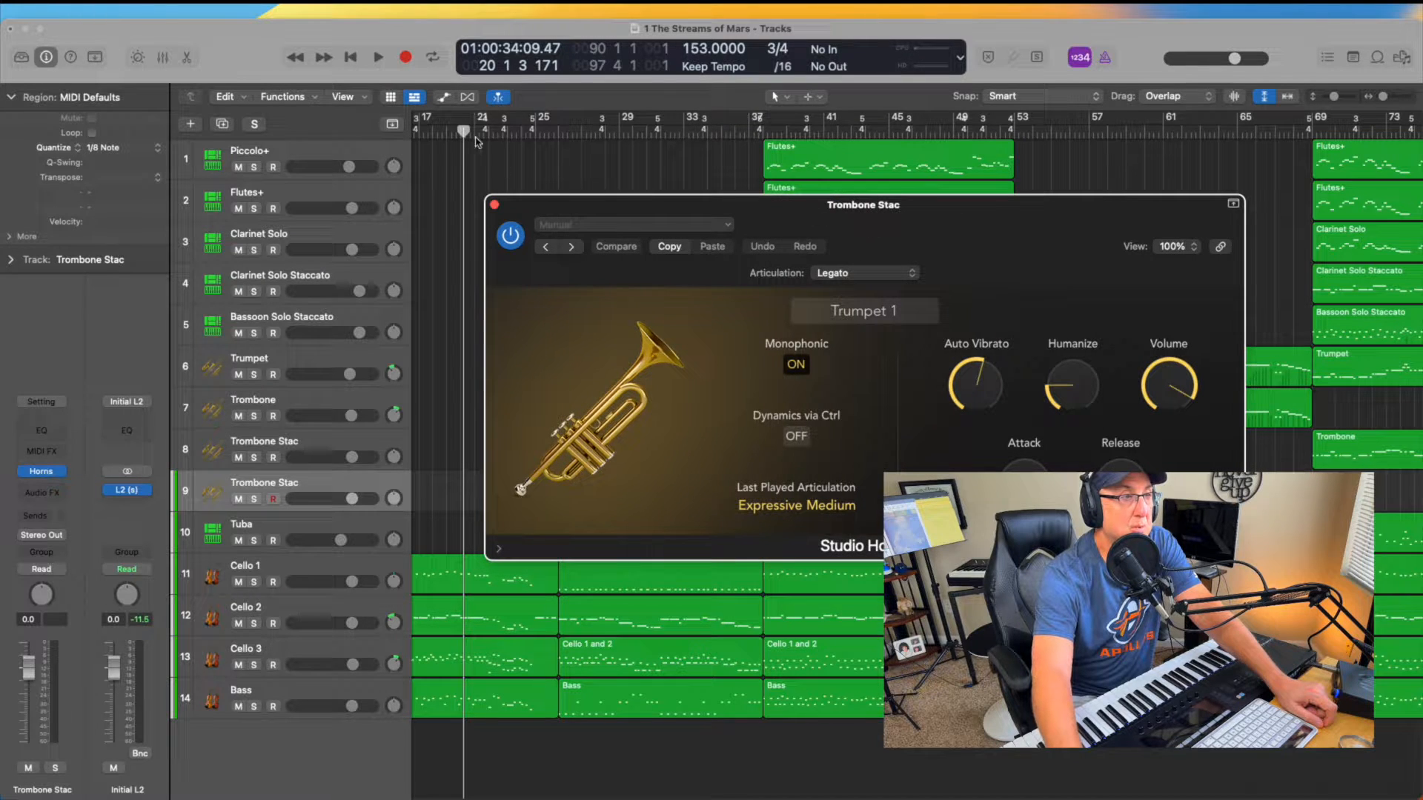
pyautogui.hscroll(-3, 509, 184)
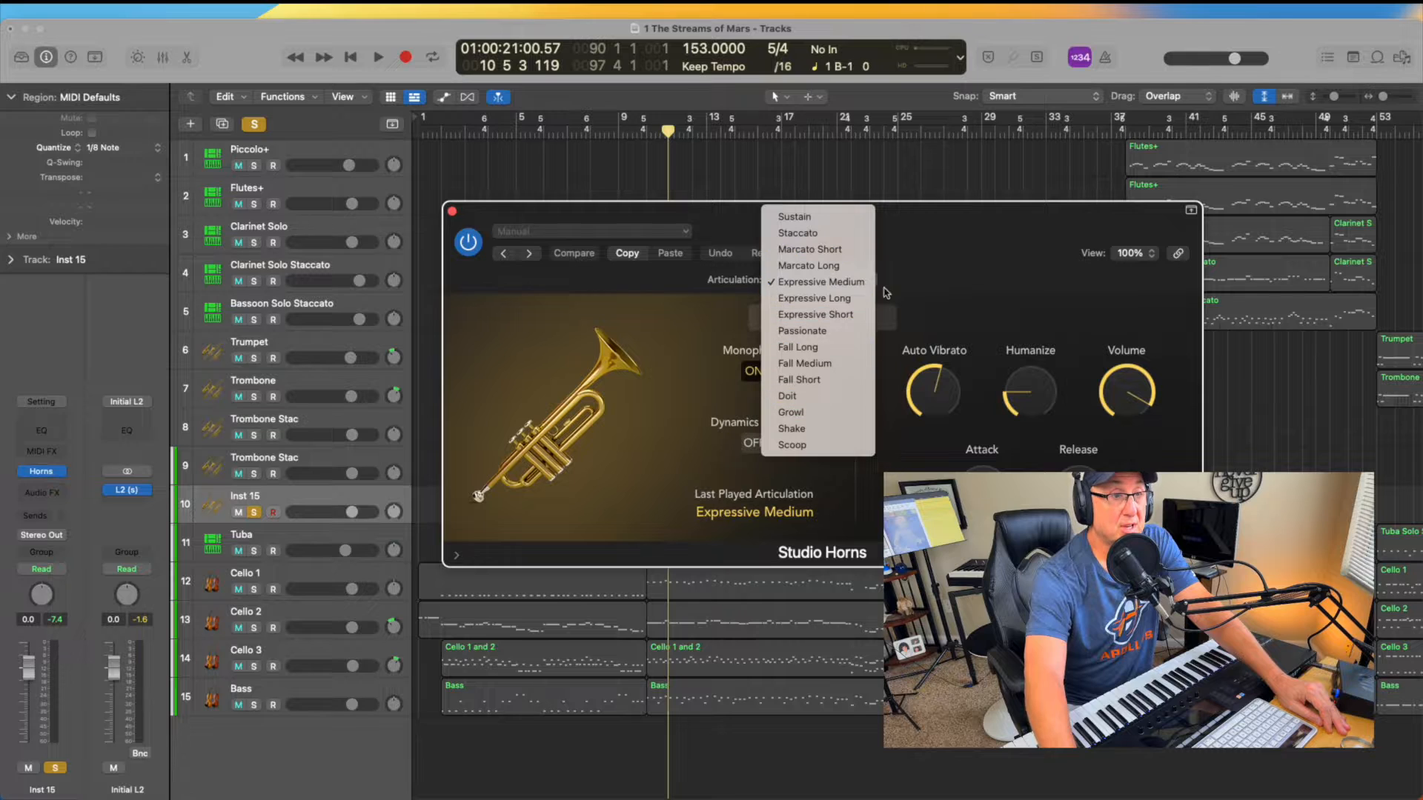
# - Set Trumpet 1's articulation on the Inst 15 track to Staccato and, after playing it, to Marcato Long
pyautogui.click(906, 263)
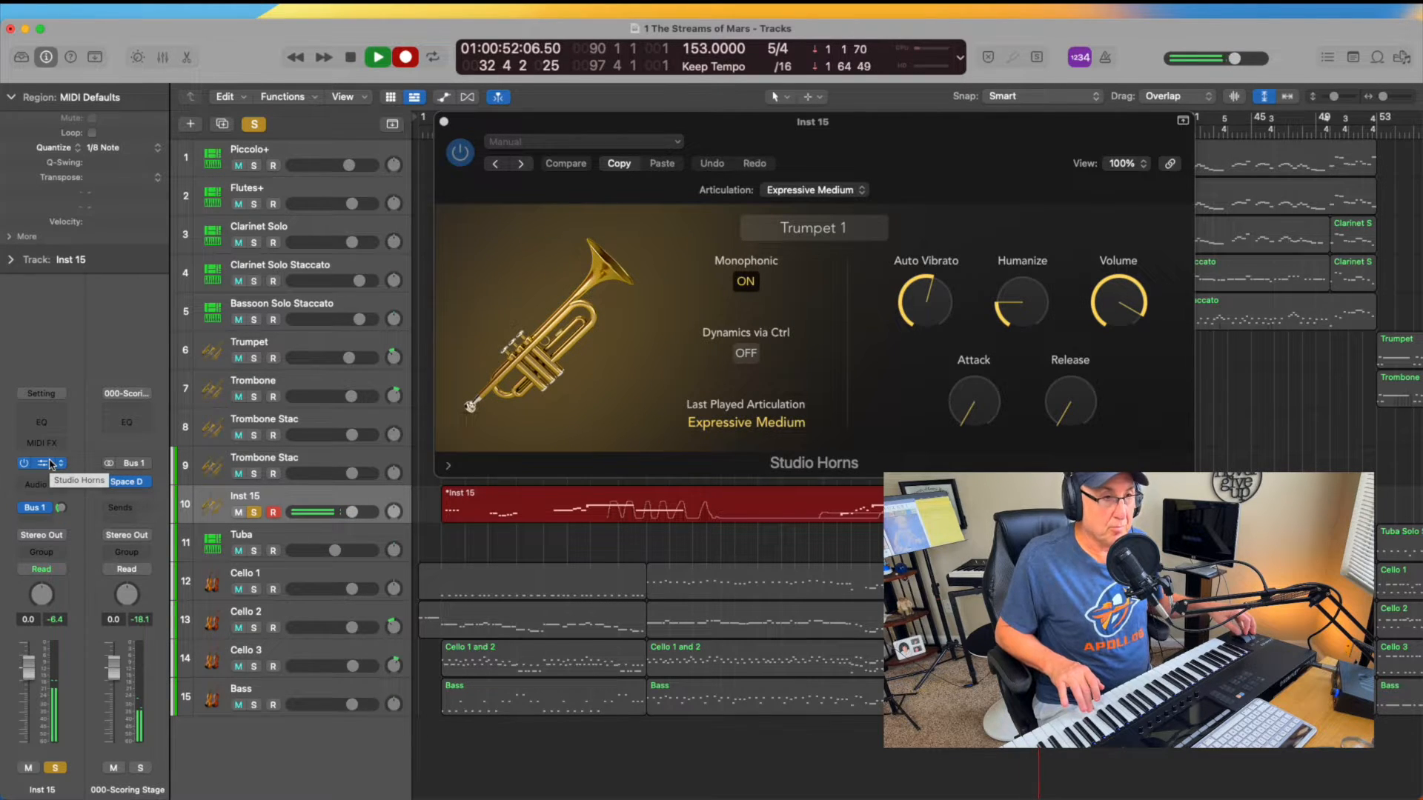
pyautogui.click(812, 189)
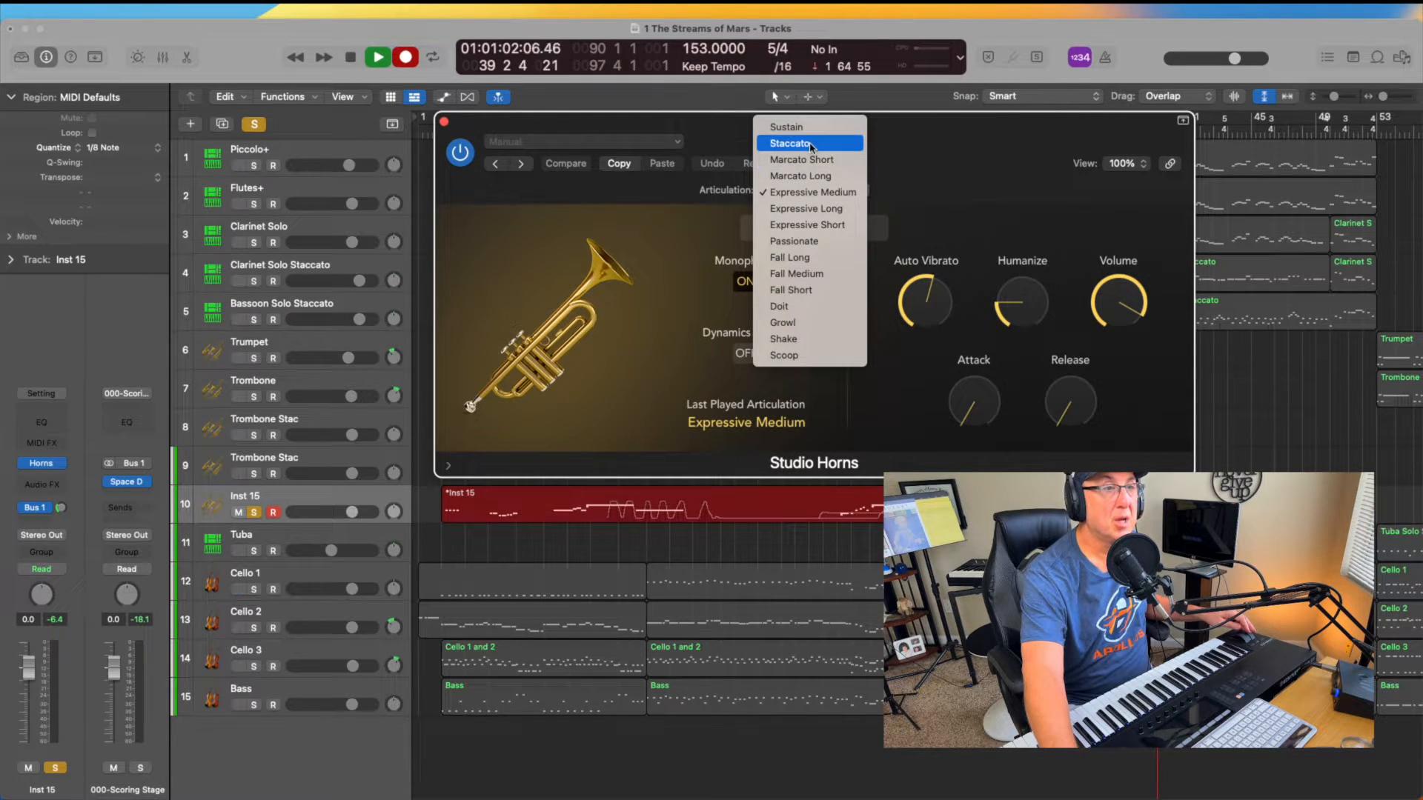
pyautogui.click(812, 146)
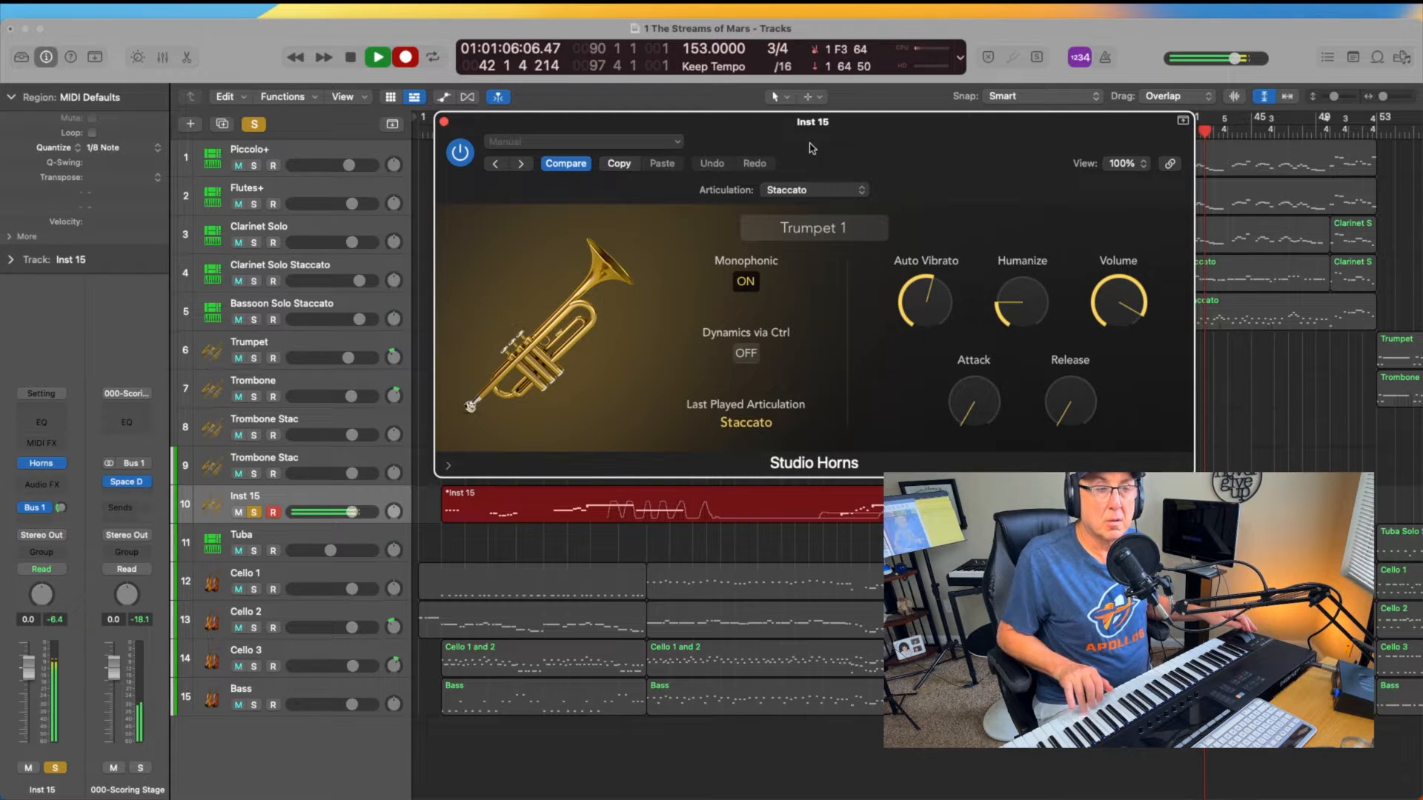
pyautogui.click(803, 191)
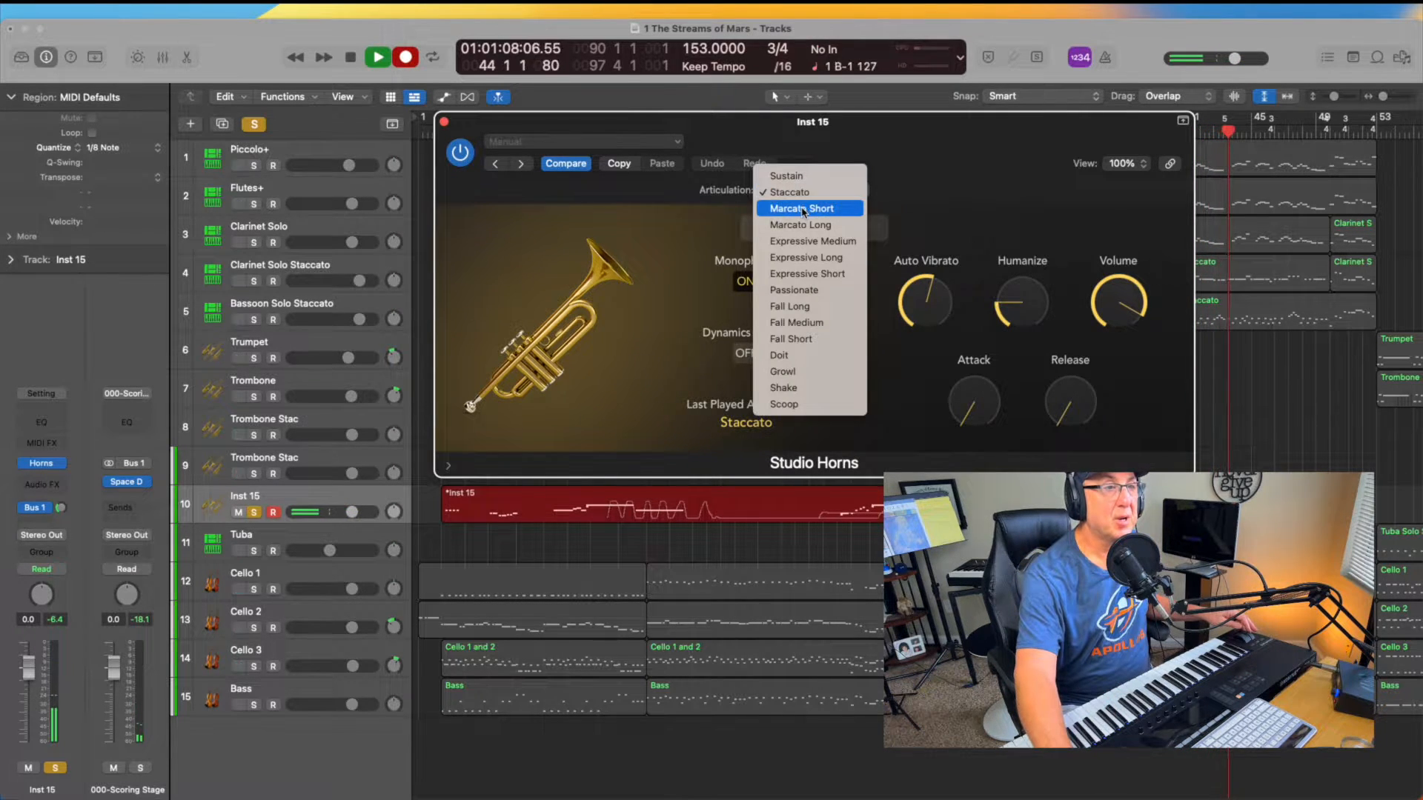
pyautogui.click(802, 225)
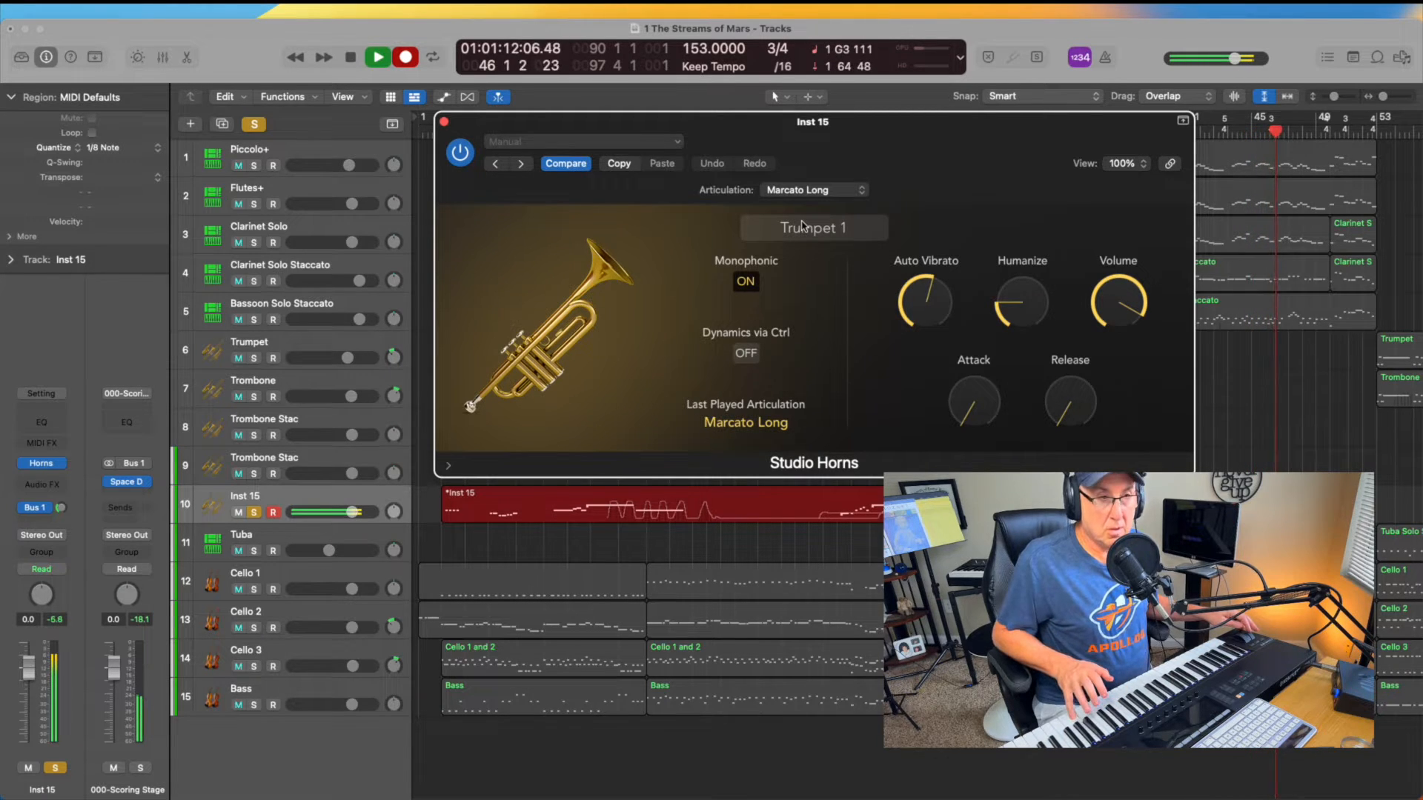
# - Set Trumpet 1's articulation to Fall Long and, after playing it, to Fall Short
pyautogui.click(804, 192)
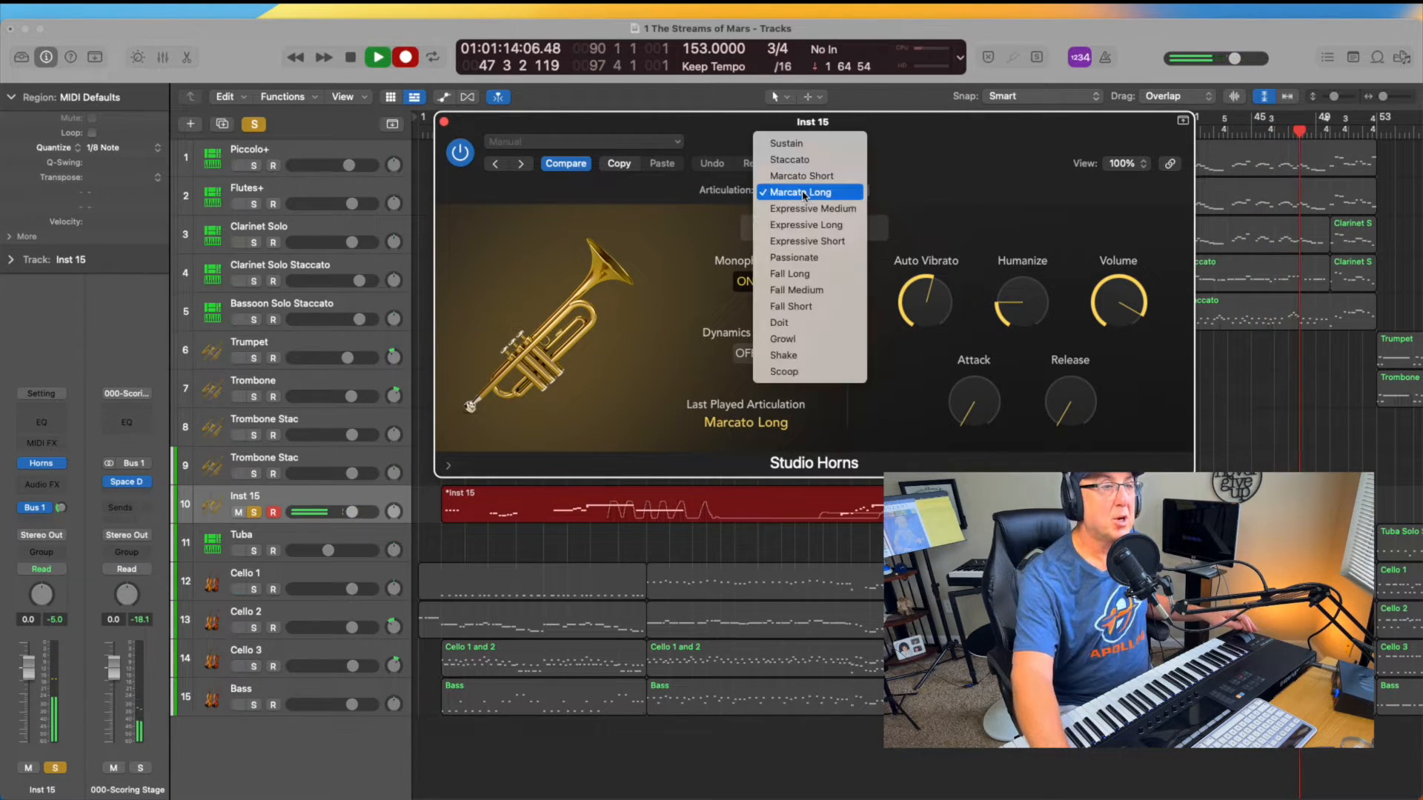
pyautogui.click(804, 274)
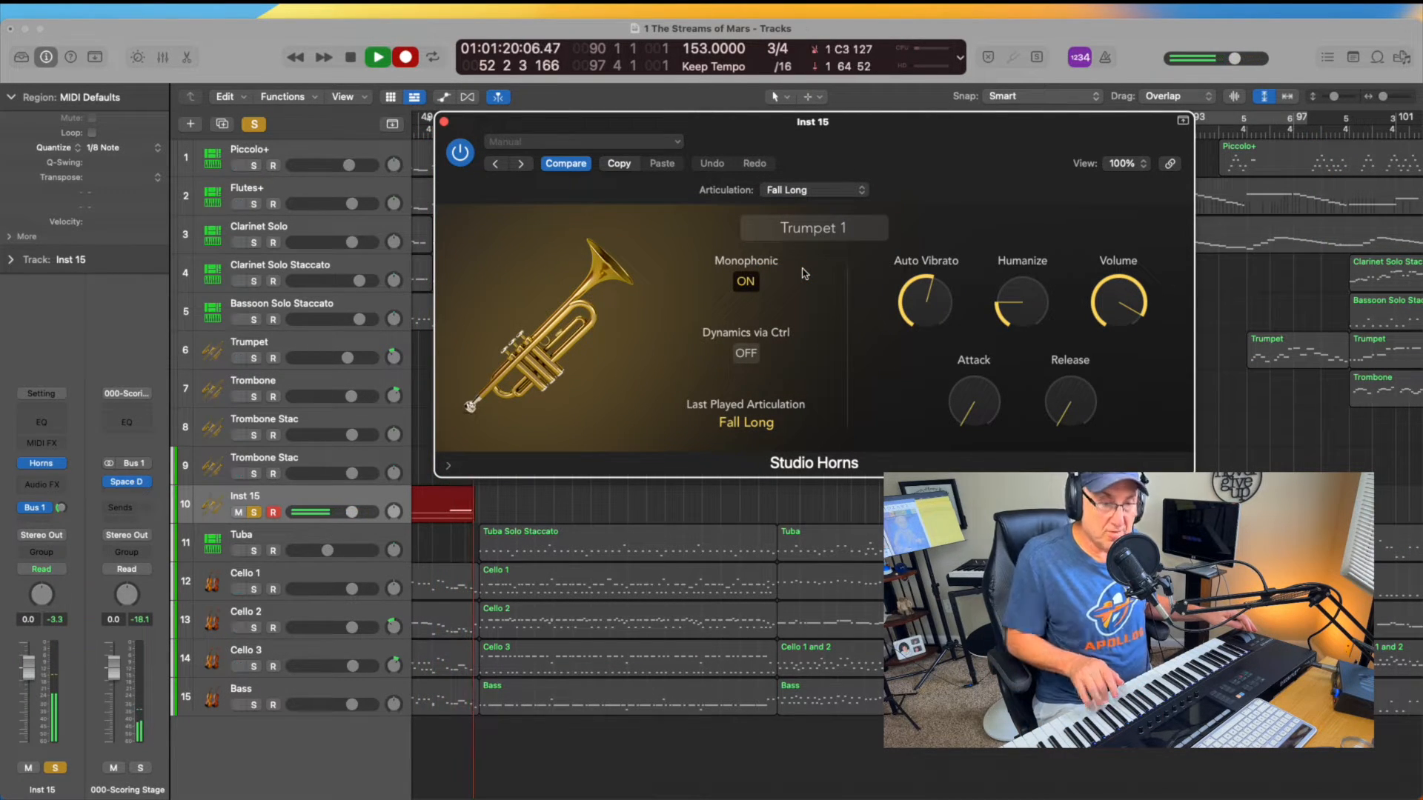
pyautogui.click(808, 193)
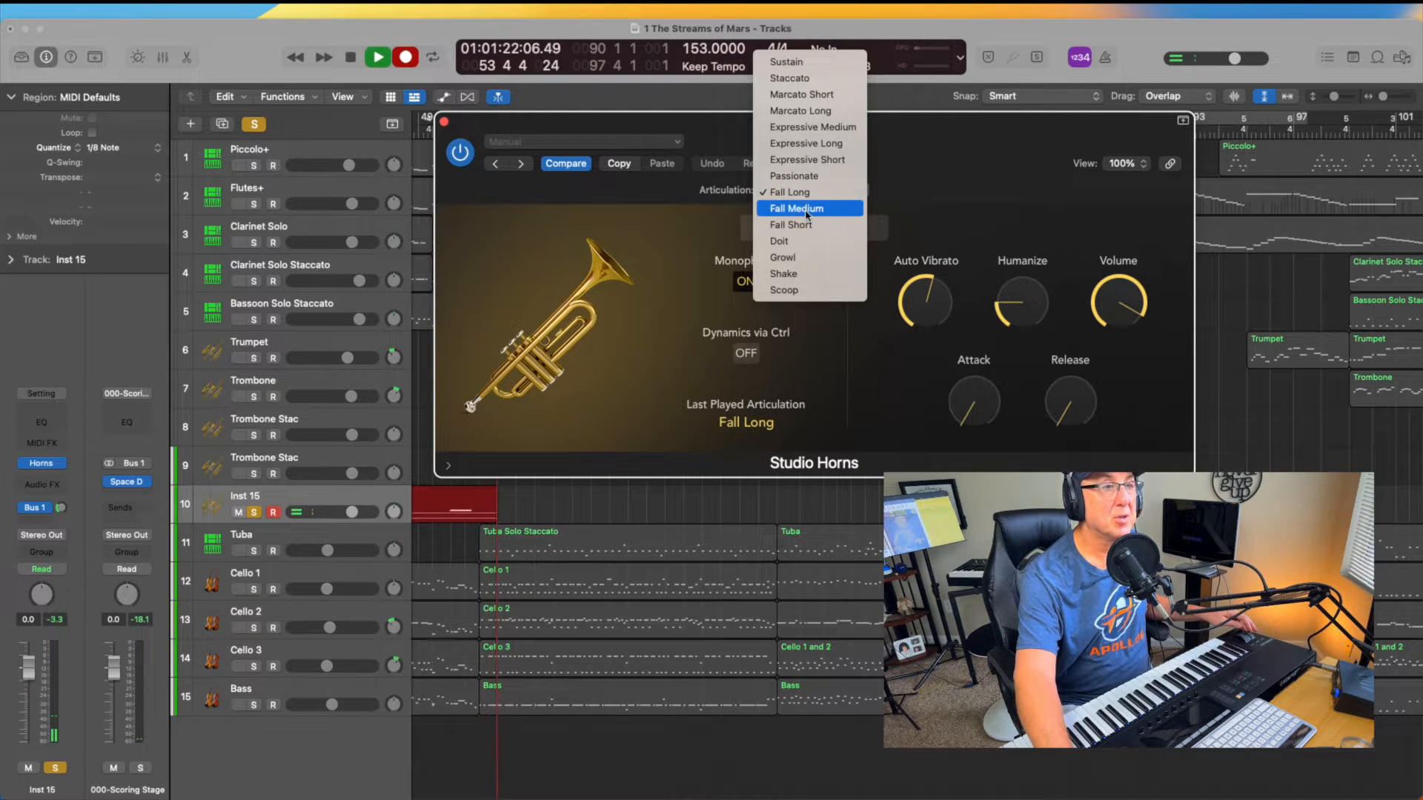
pyautogui.click(806, 222)
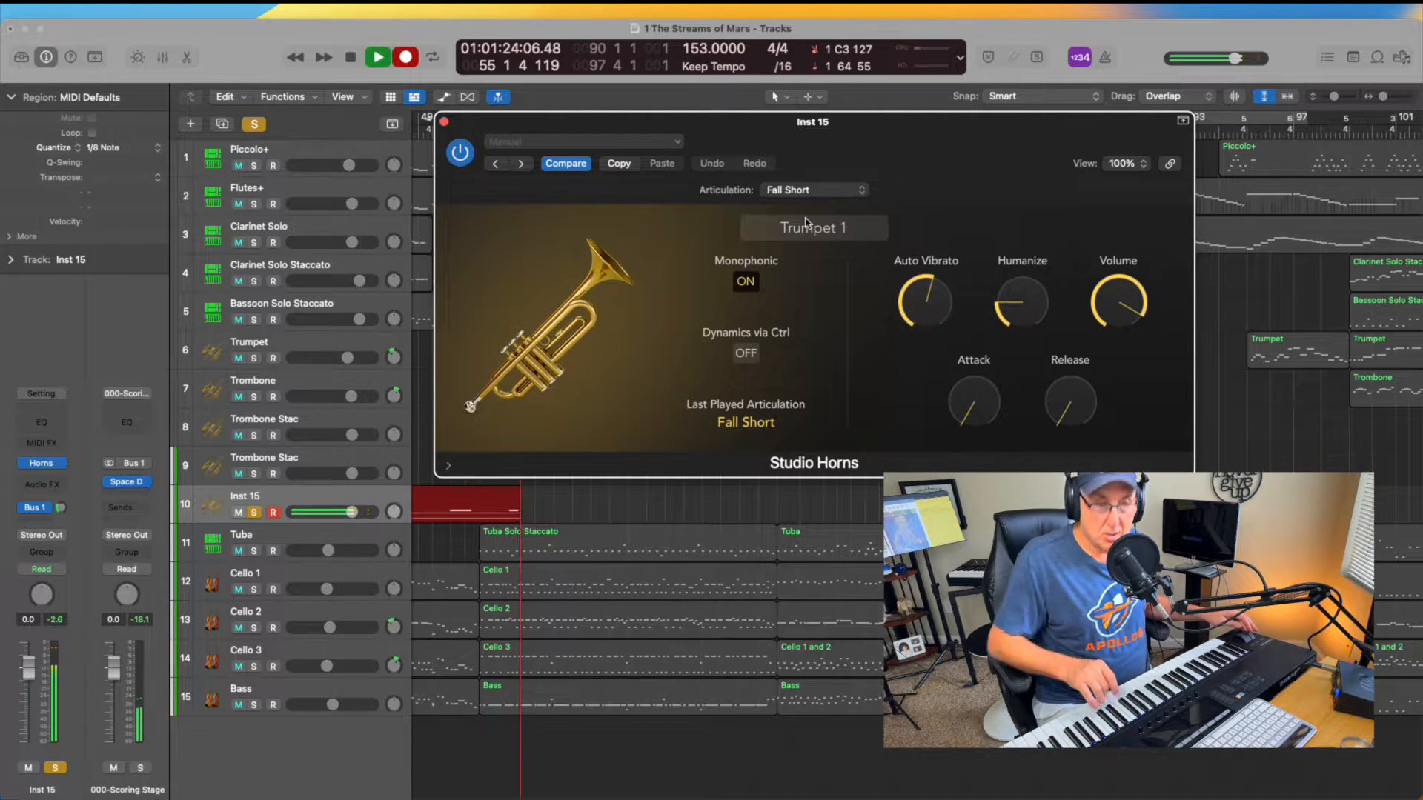
# - Set Trumpet 1's articulation to Doit and, after playing it, to Shake
pyautogui.click(806, 191)
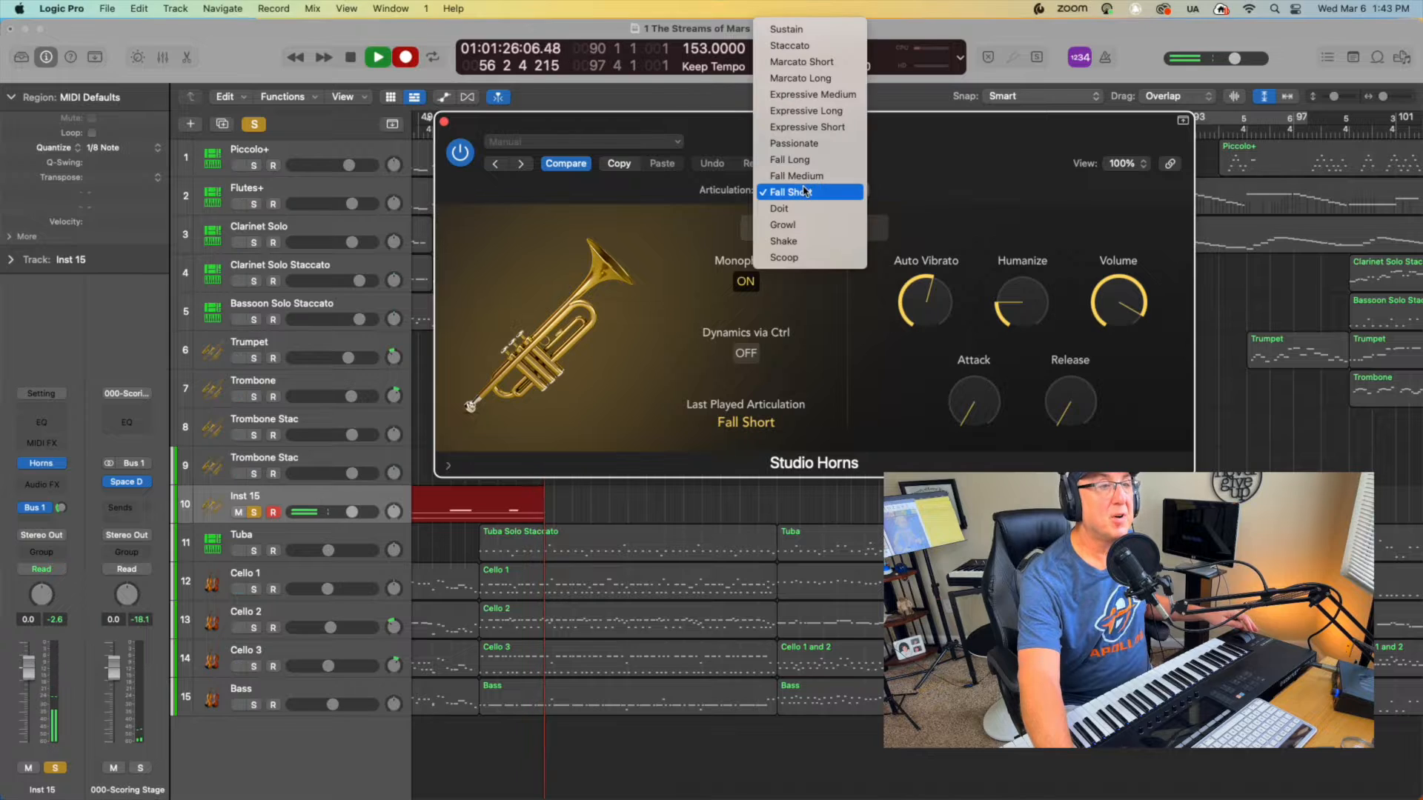
pyautogui.click(806, 208)
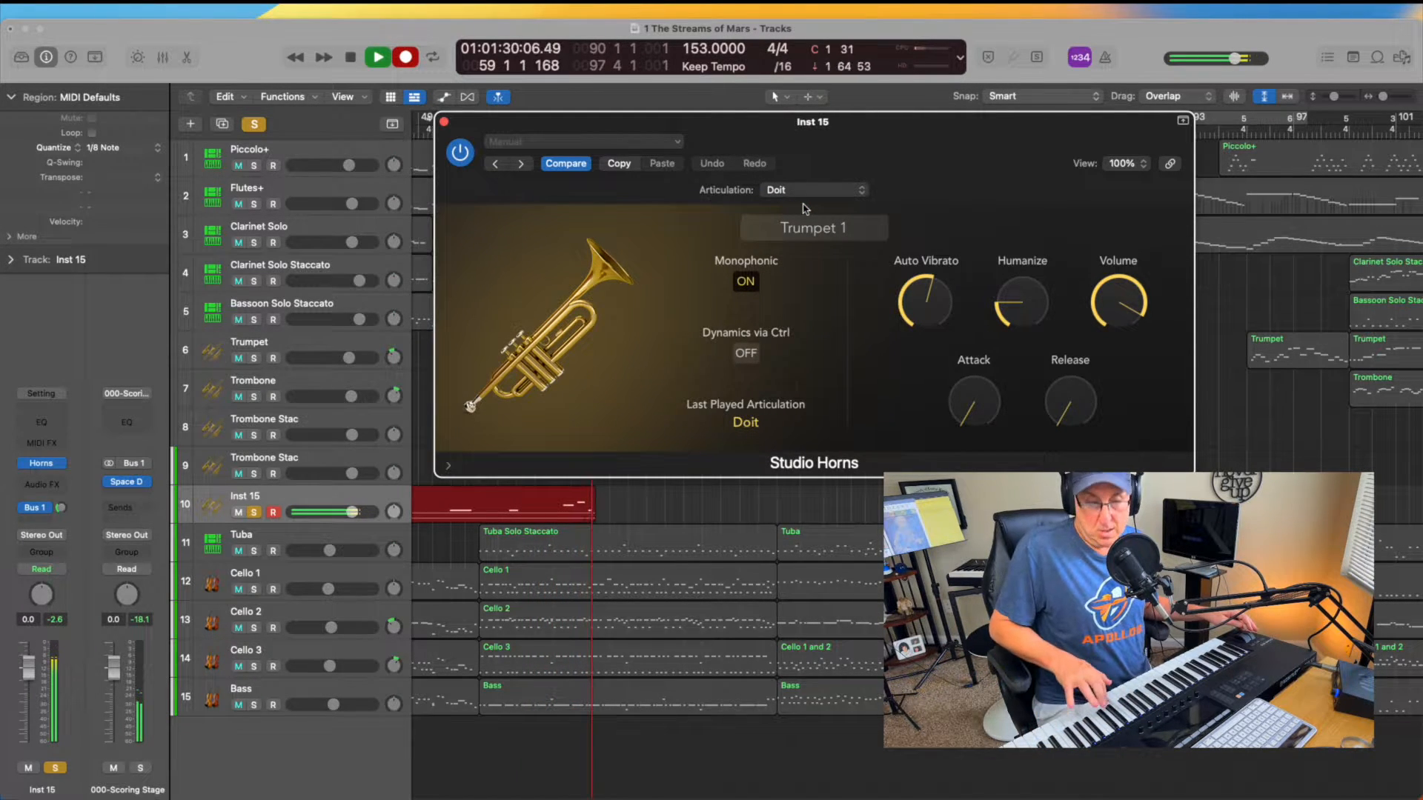
pyautogui.click(807, 191)
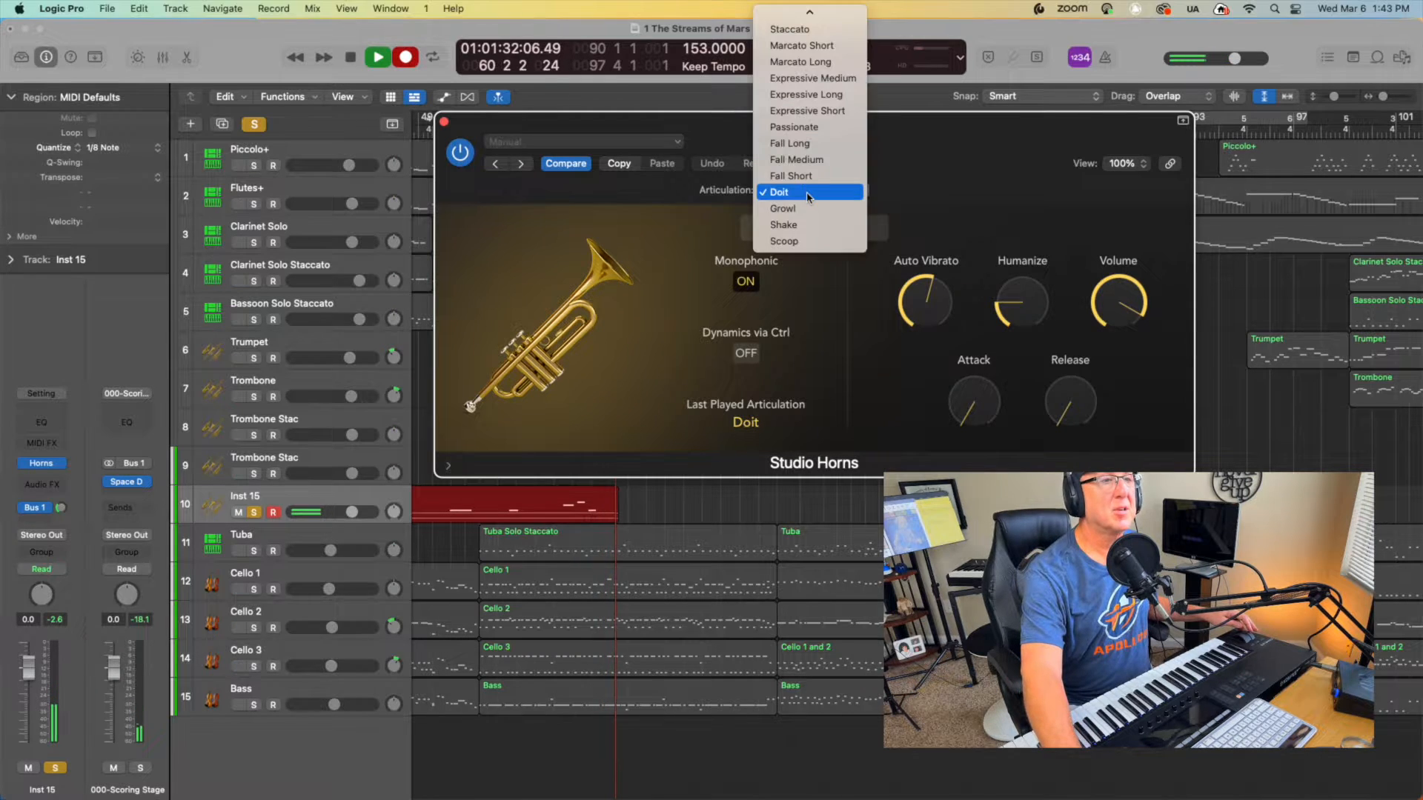
pyautogui.click(808, 225)
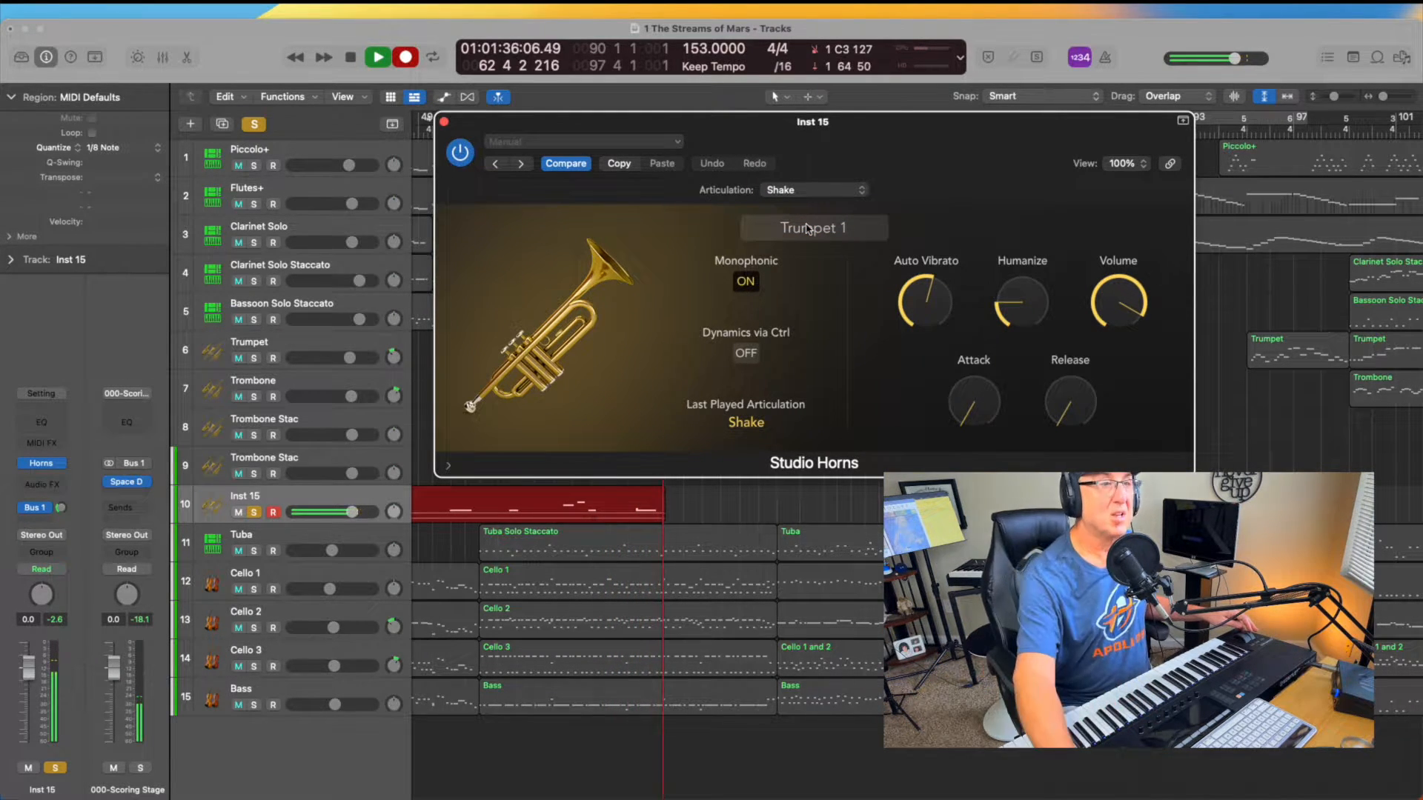
# - Set Trumpet 1's articulation to Growl and, after playing it, to Scoop
pyautogui.click(808, 190)
pyautogui.click(803, 180)
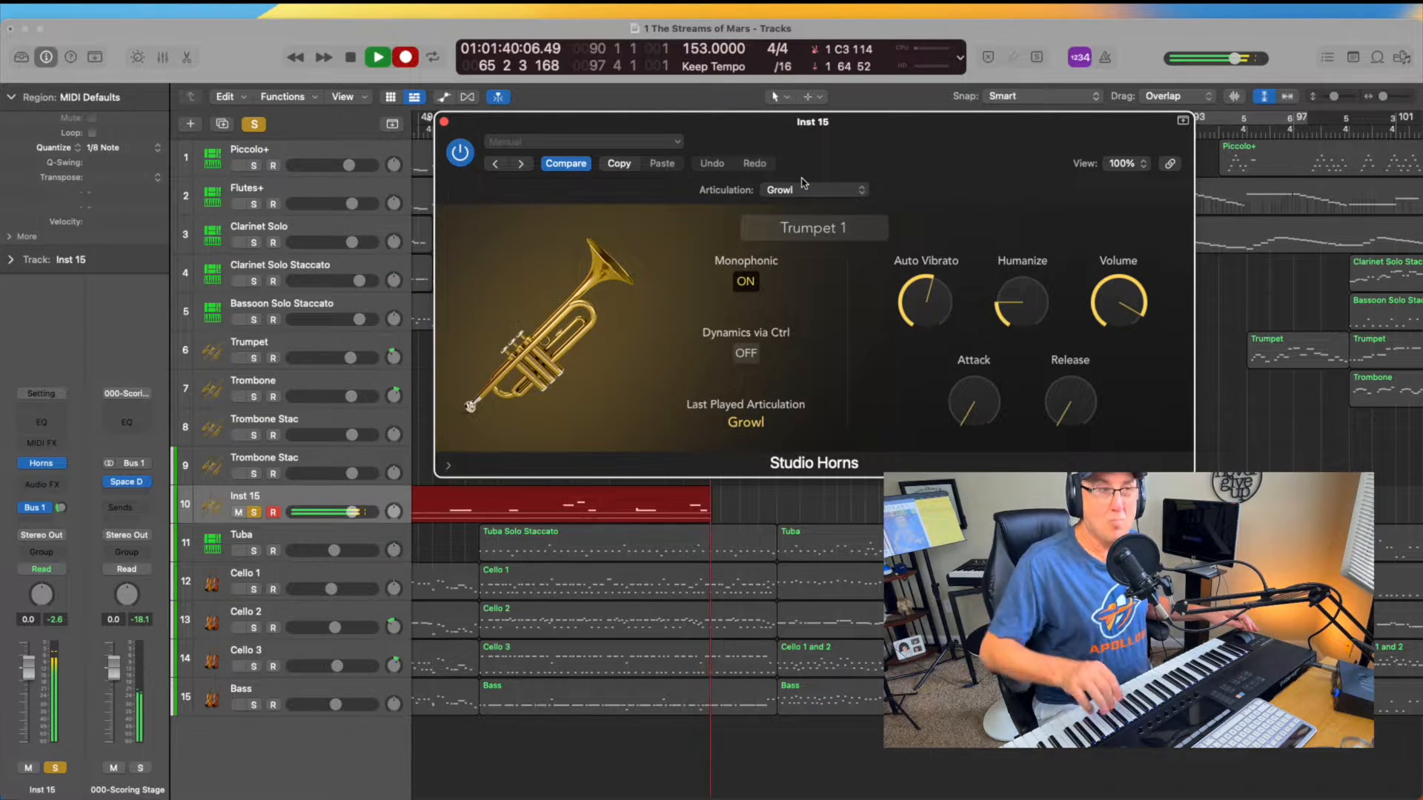
pyautogui.click(802, 186)
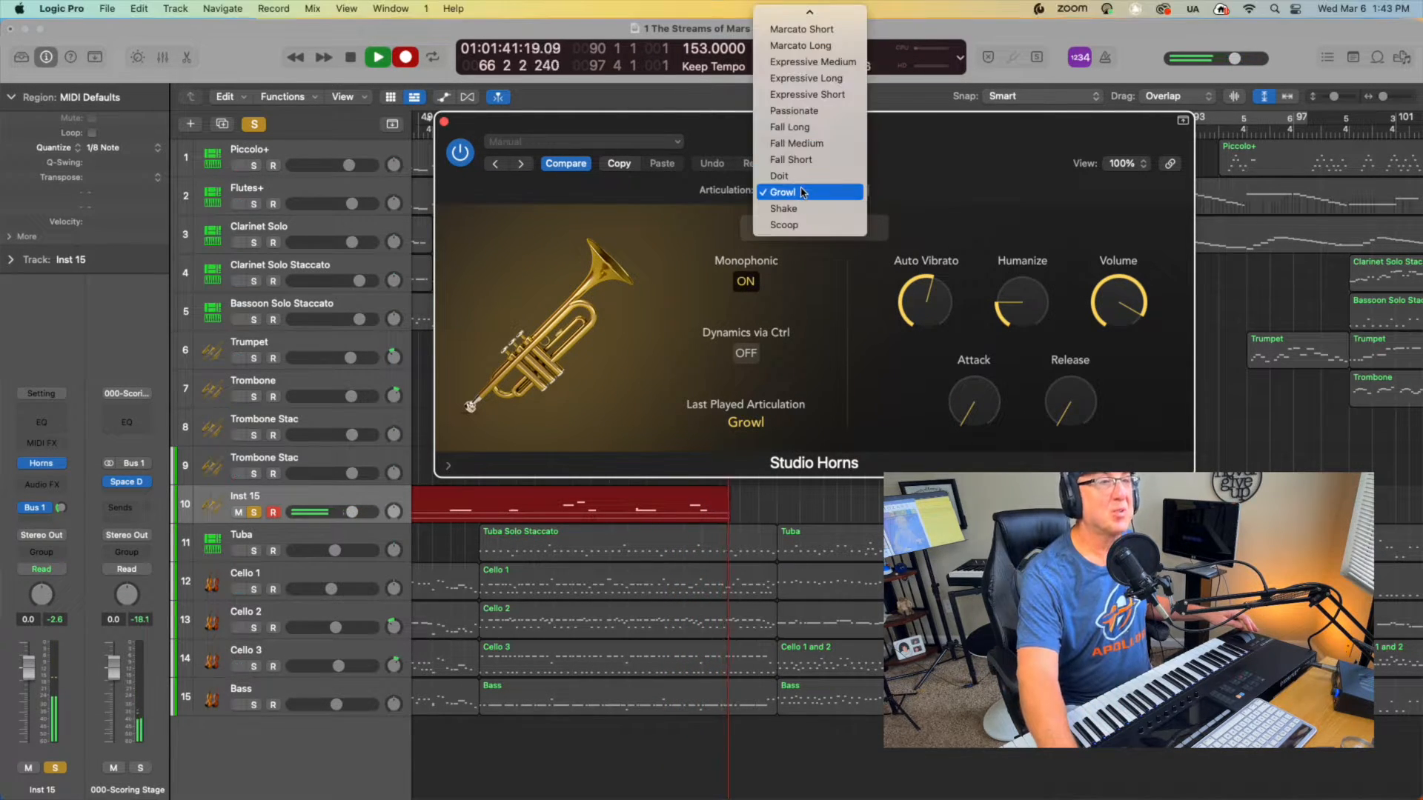
pyautogui.click(784, 225)
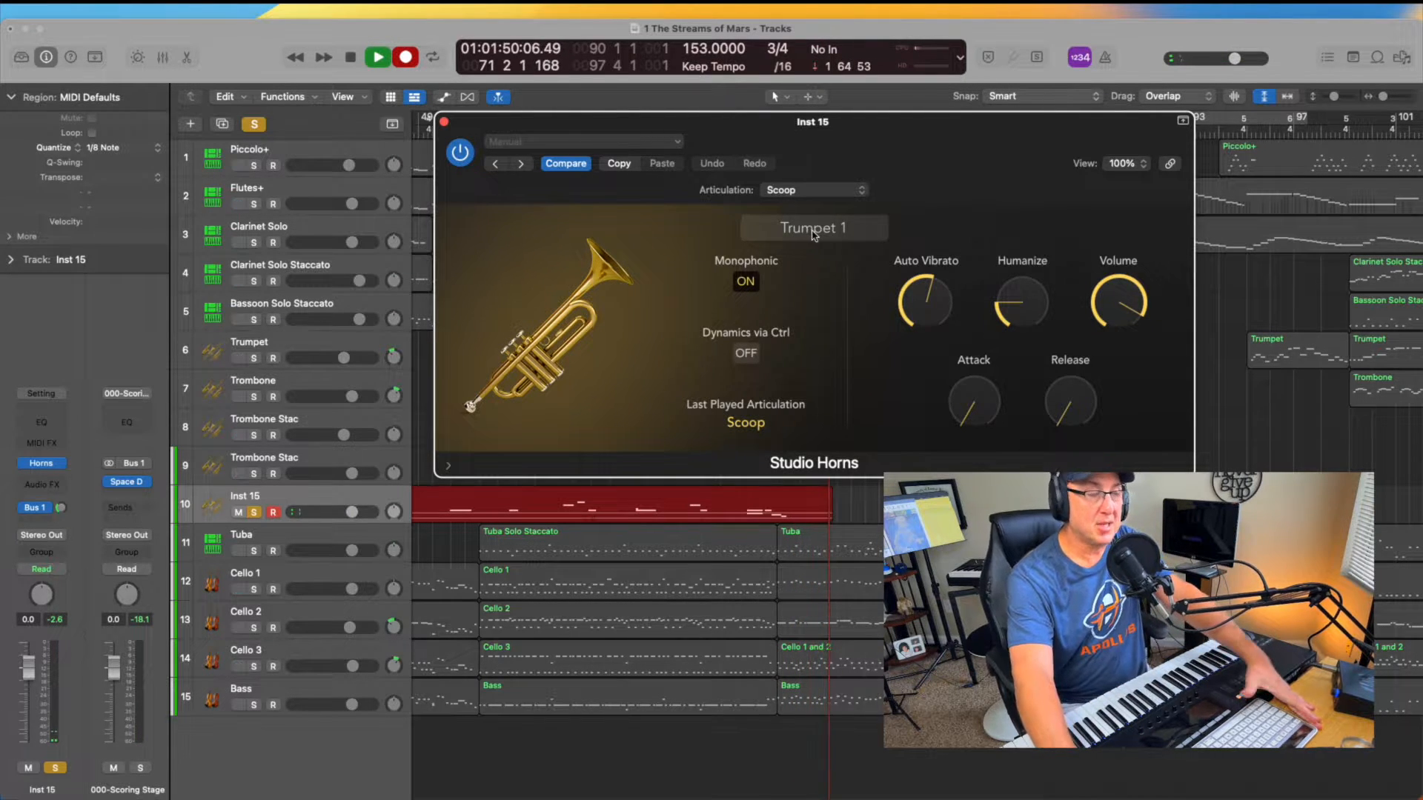
# - Set up Trombone 1 with the Expressive Medium articulation in Studio Horns on the Inst 16 track and play it
pyautogui.click(845, 229)
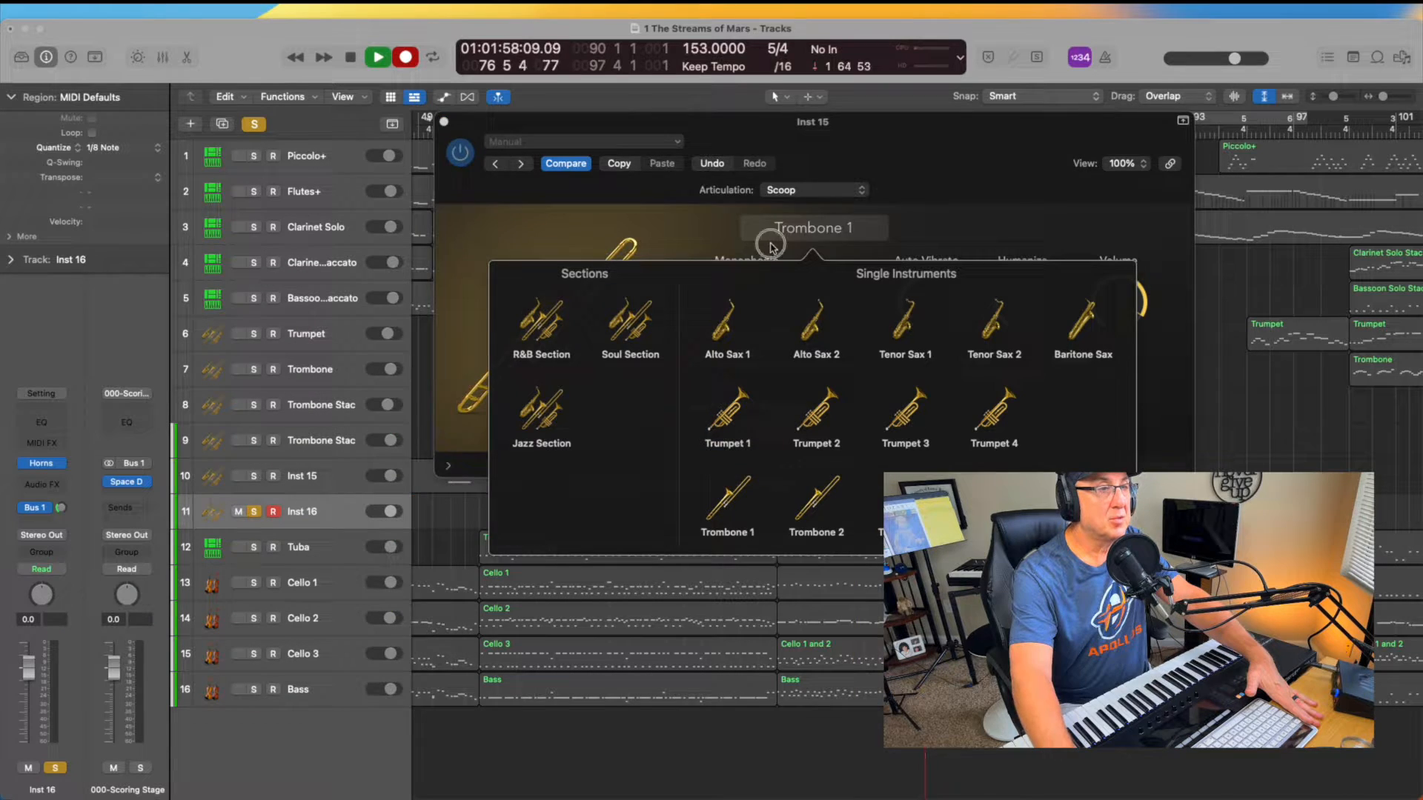
pyautogui.click(771, 244)
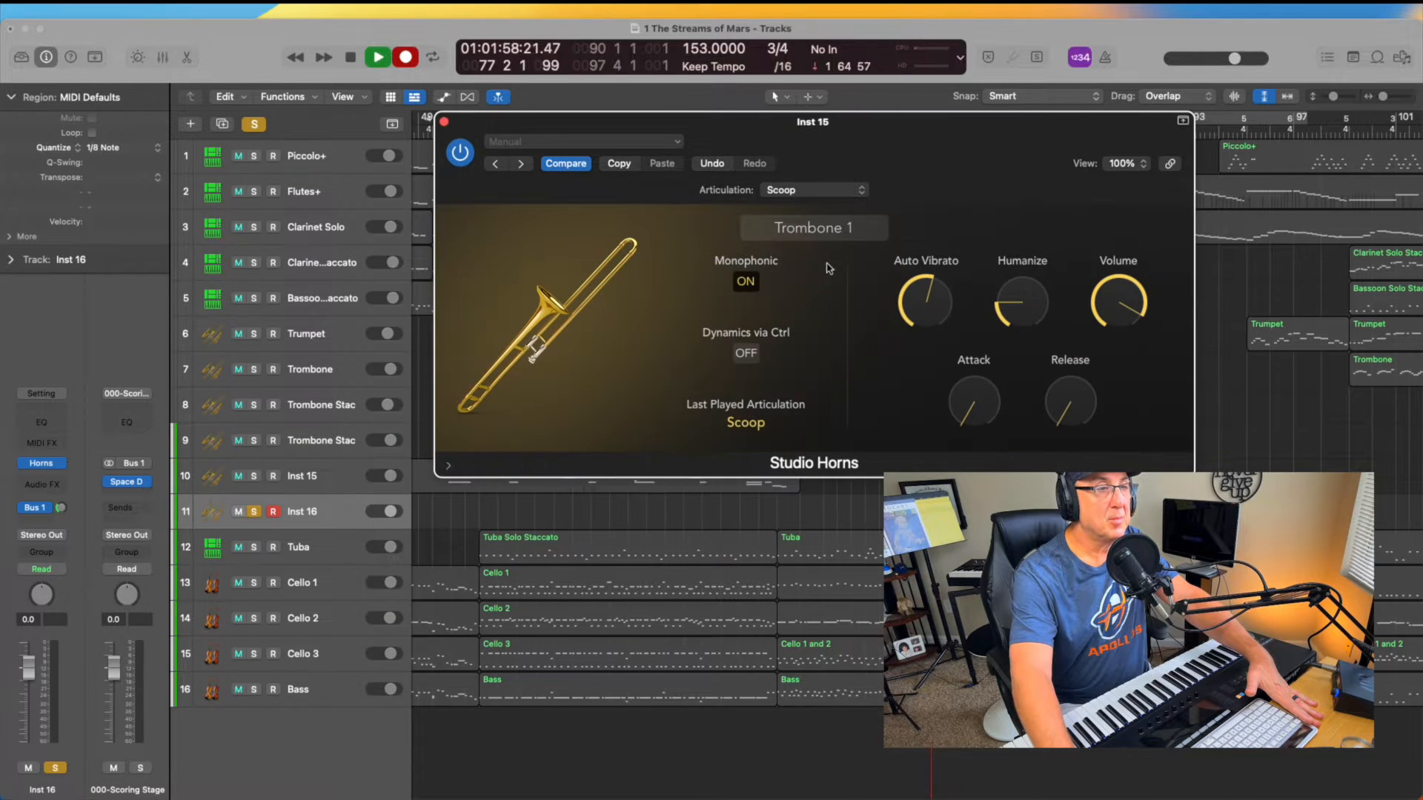
pyautogui.click(810, 196)
pyautogui.click(820, 21)
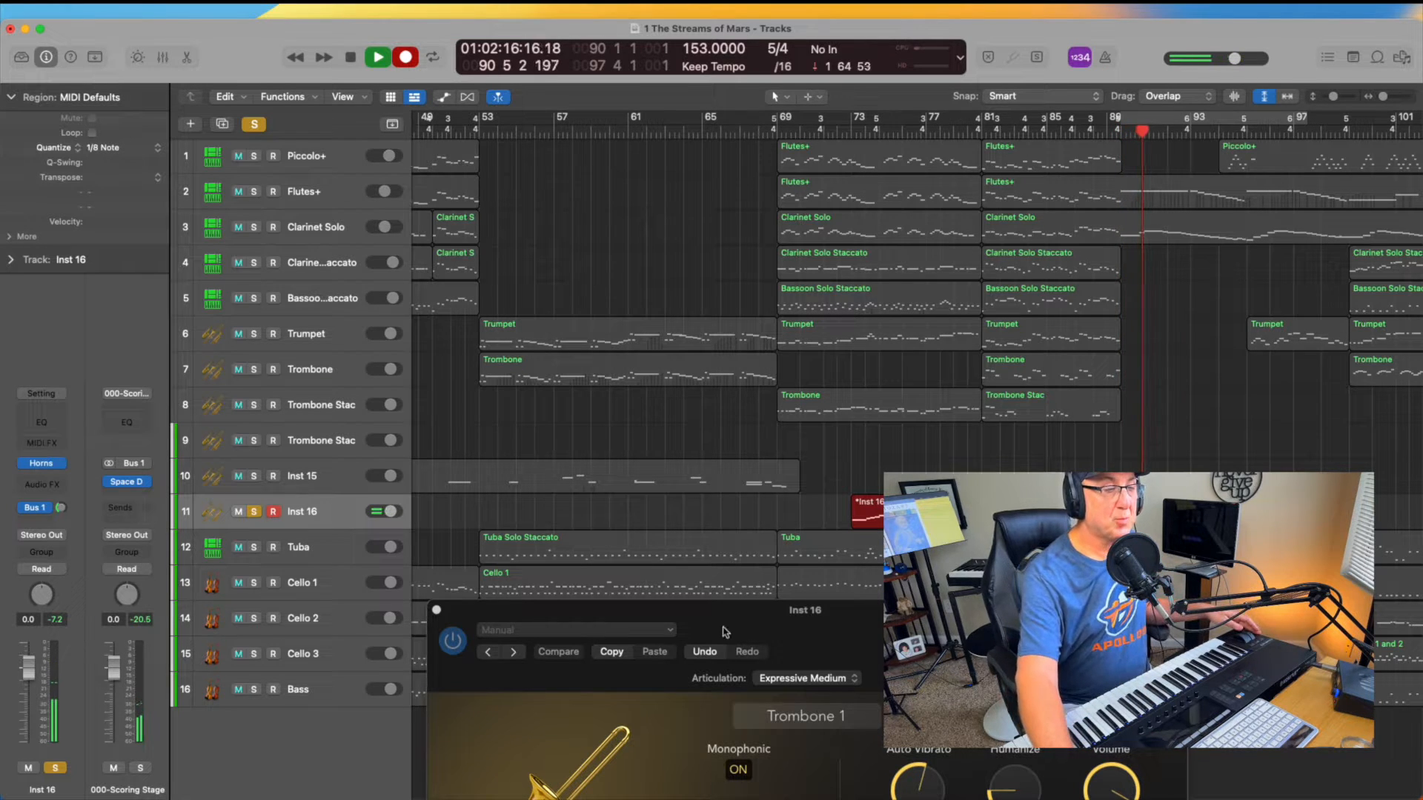
pyautogui.moveTo(776, 612); pyautogui.dragTo(821, 205)
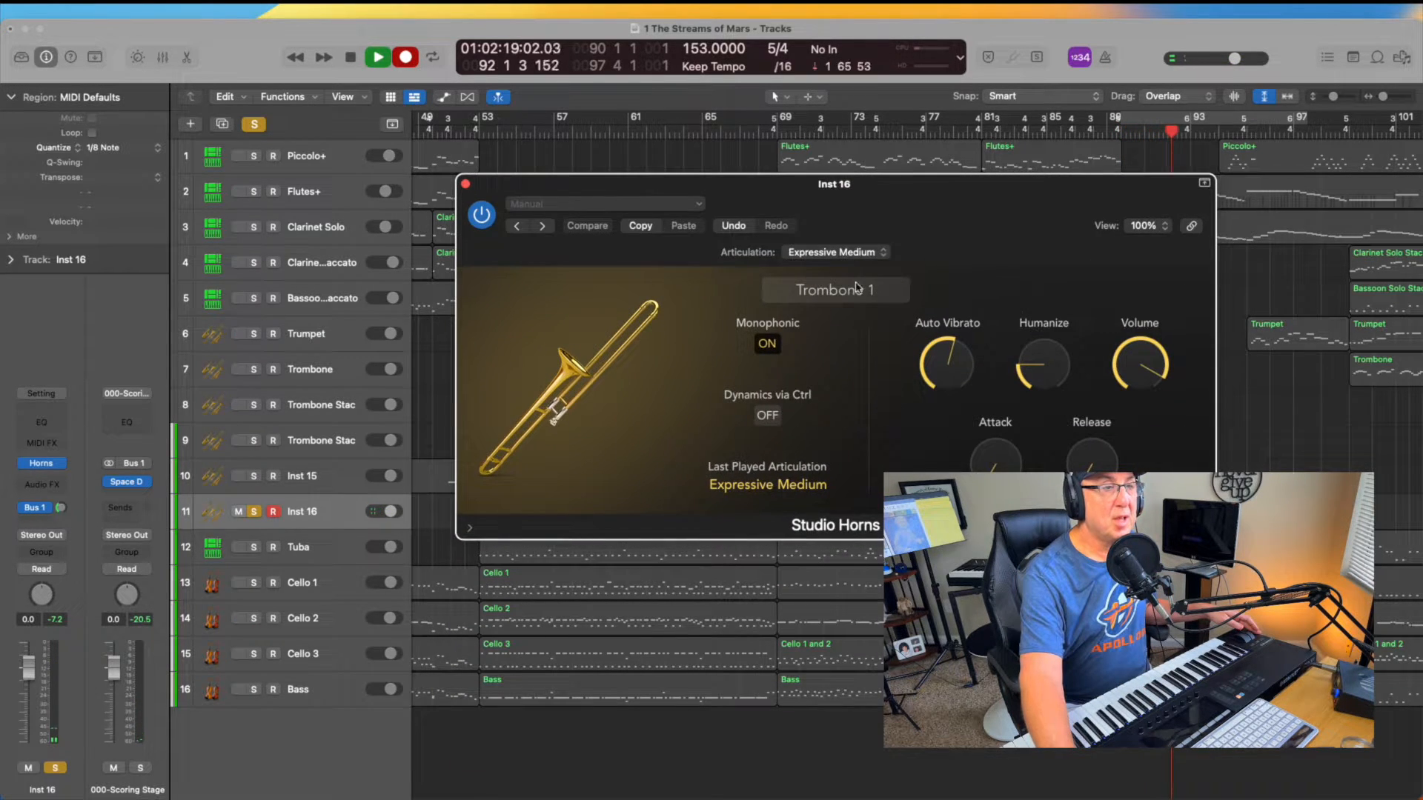
# - Set Trombone 1's articulation on the Inst 16 track to Fall Long and, after playing it, back to Expressive Medium
pyautogui.click(829, 252)
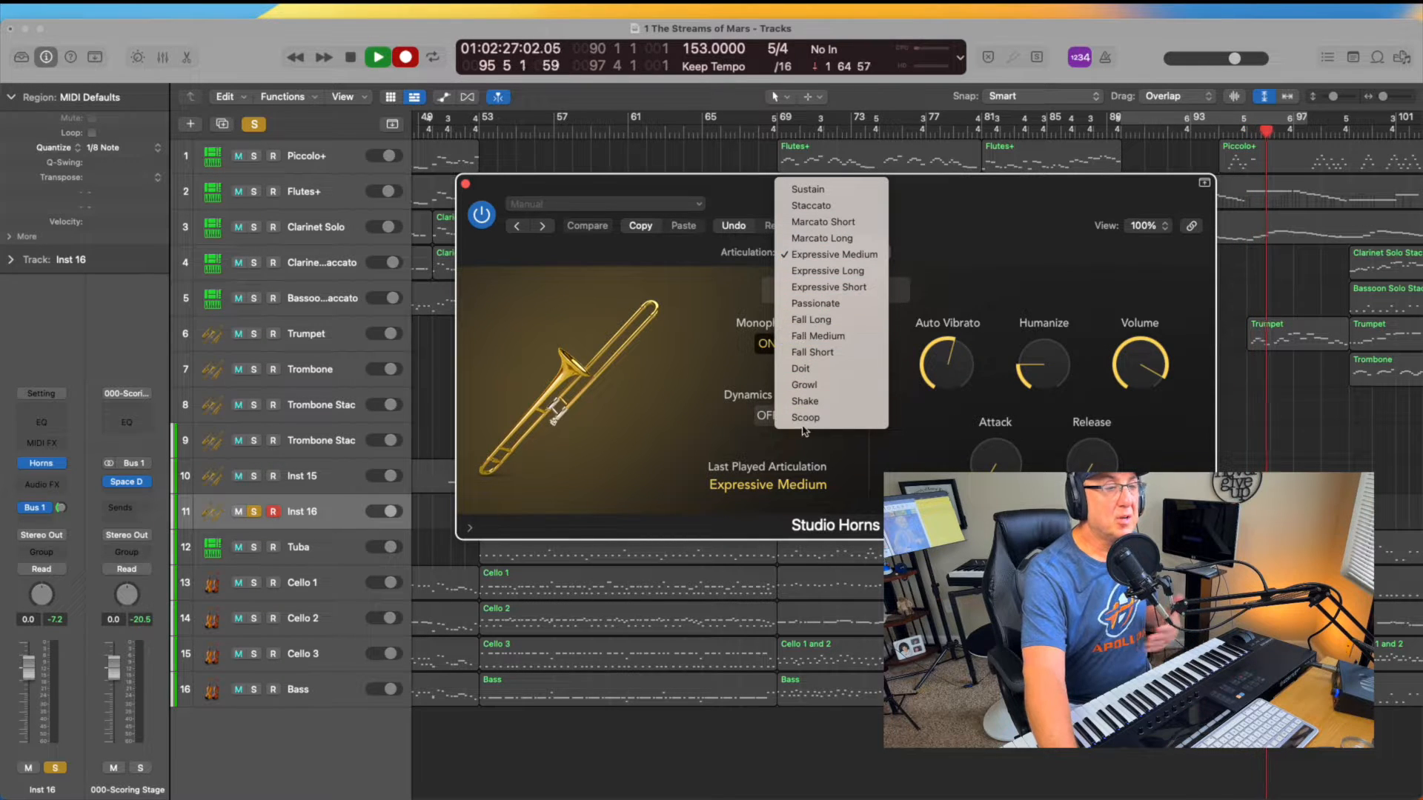
pyautogui.click(822, 321)
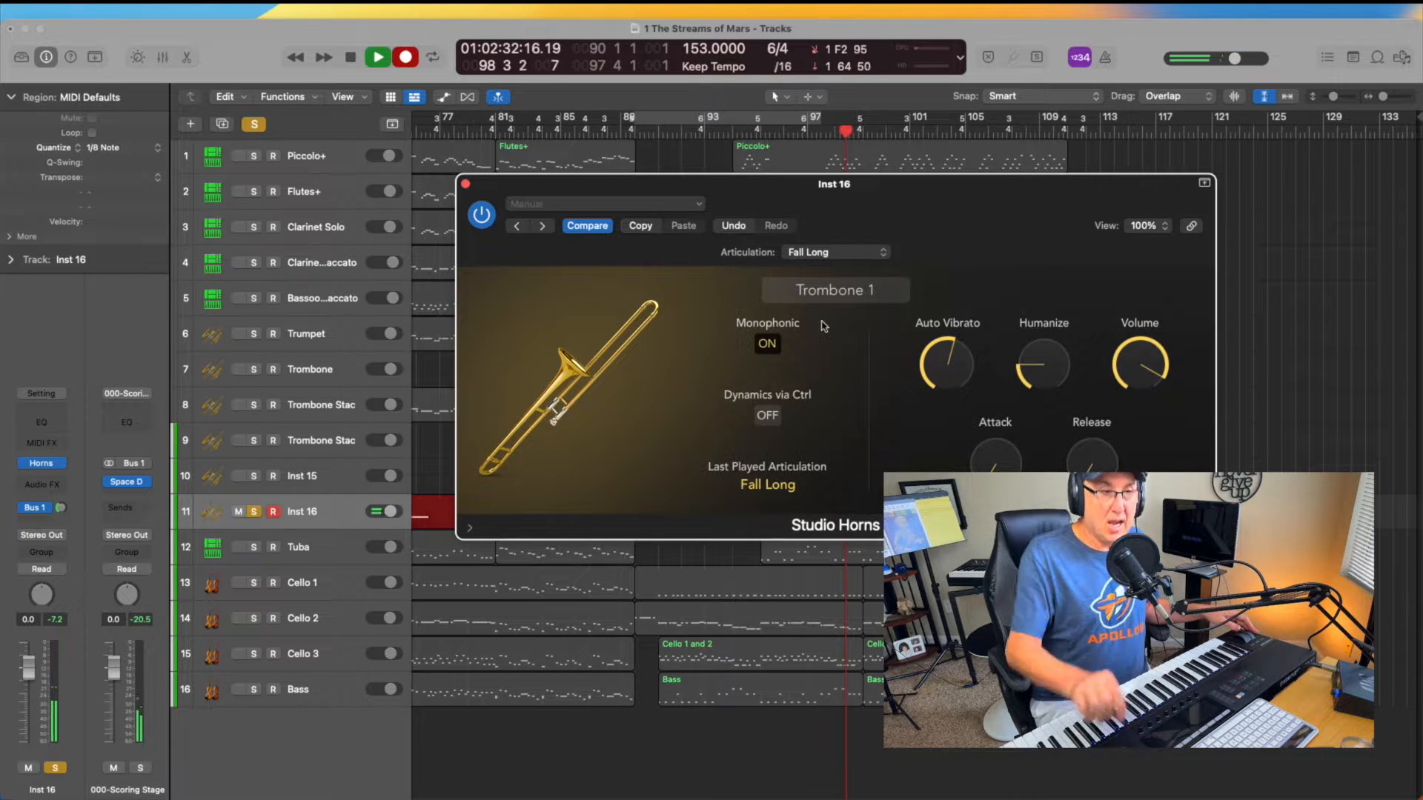
pyautogui.click(836, 252)
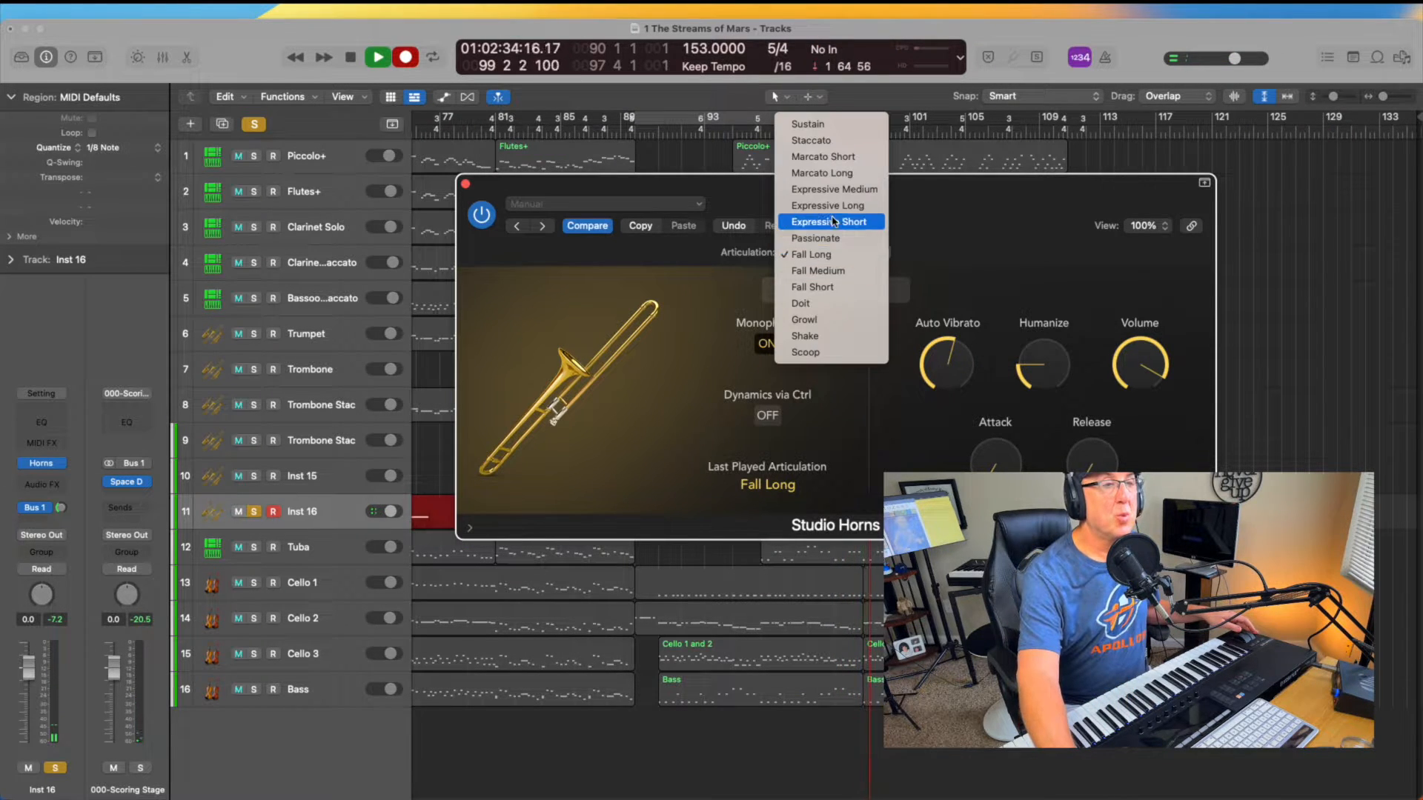
pyautogui.click(835, 191)
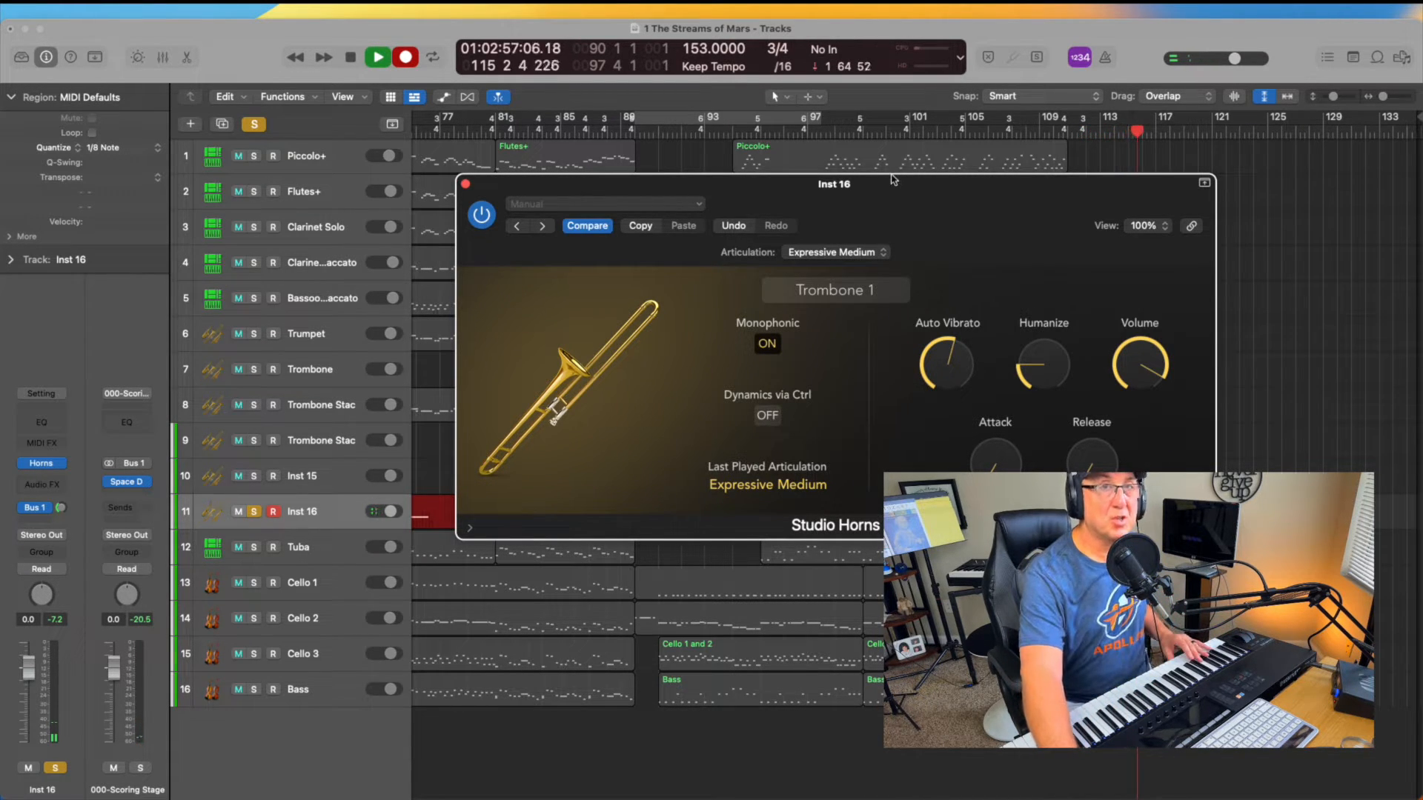
pyautogui.click(836, 254)
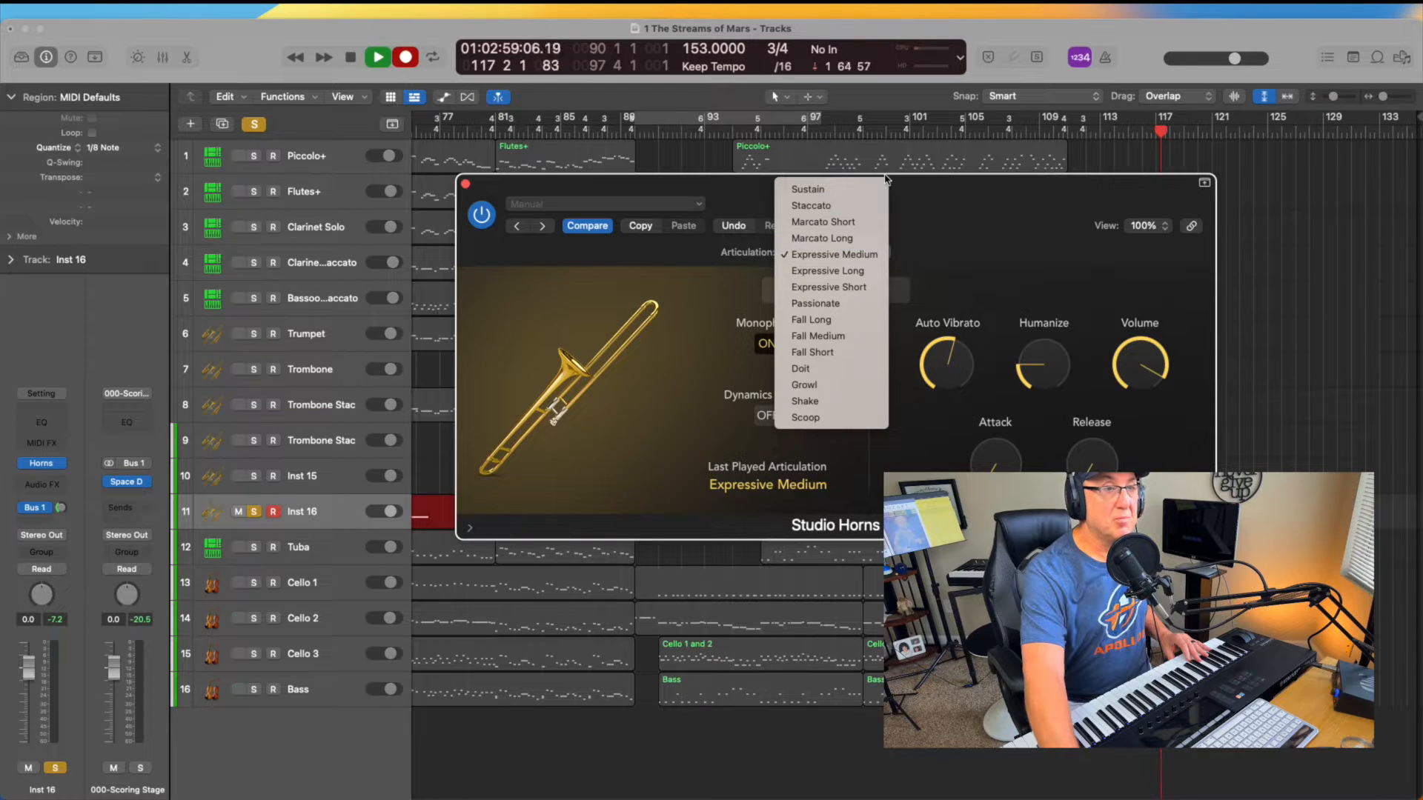
pyautogui.click(918, 180)
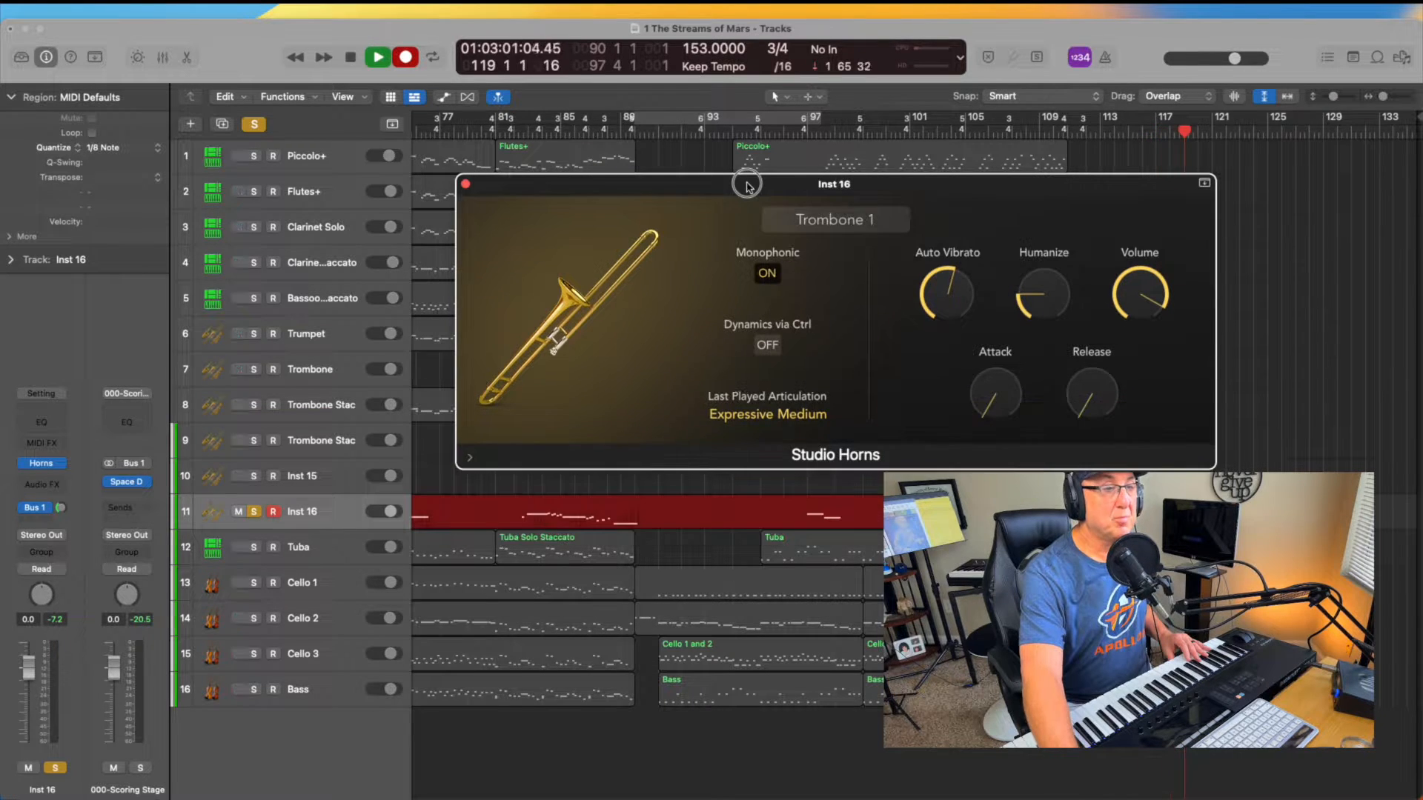
pyautogui.moveTo(746, 183); pyautogui.dragTo(724, 182)
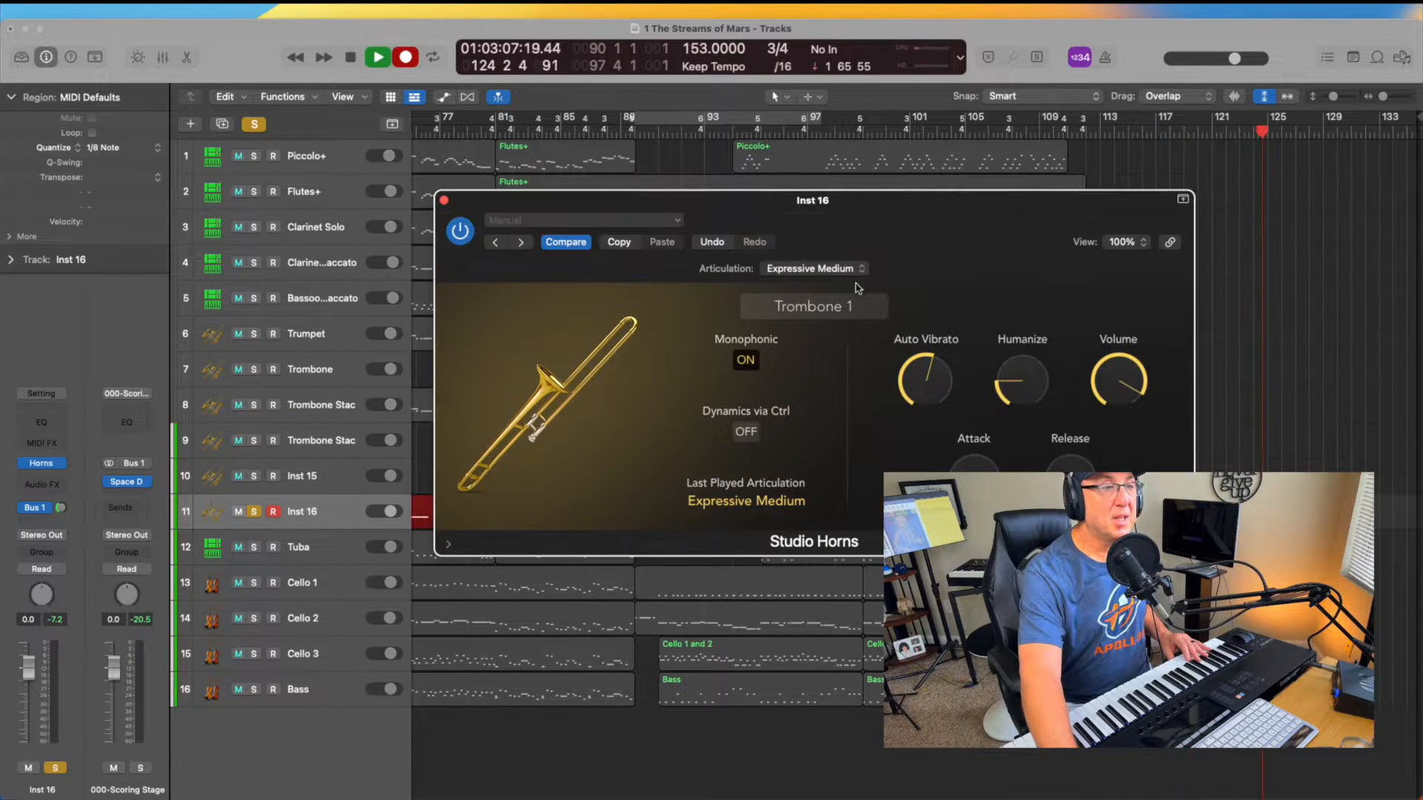
pyautogui.click(1183, 202)
pyautogui.click(1183, 201)
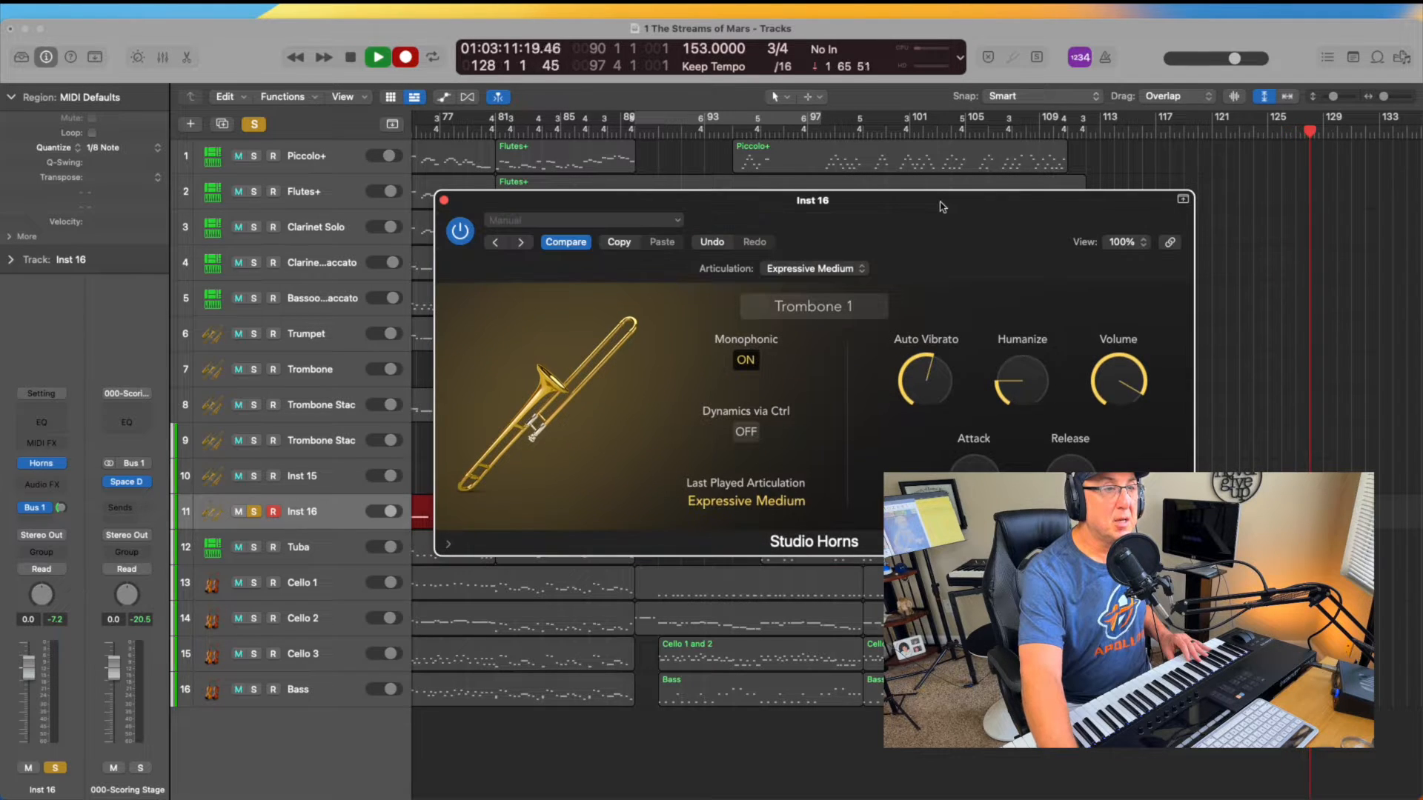
# - Audition Trombone 1 with Doit and Bass Trombone with Expressive Medium, and close Studio Horns with recording stopped
pyautogui.click(841, 268)
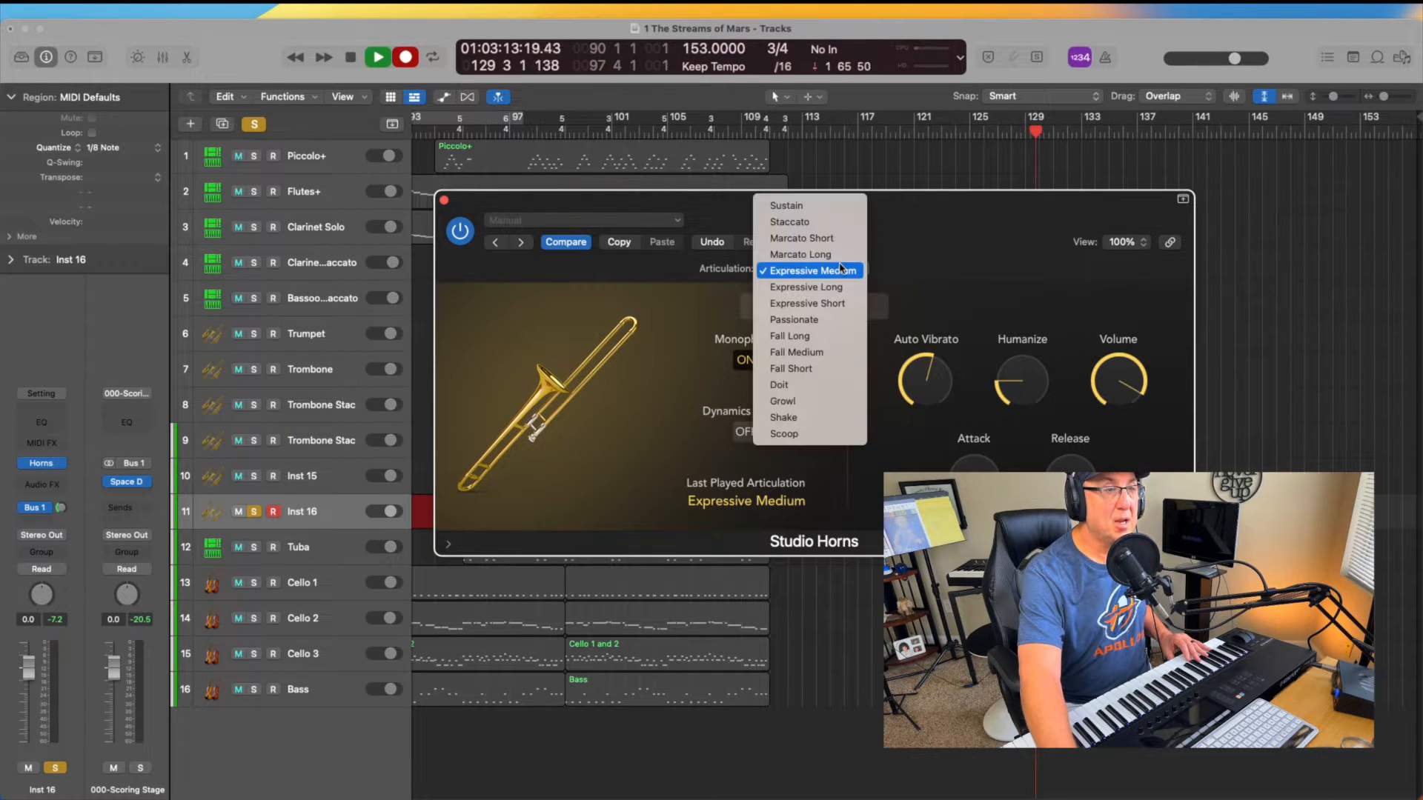
pyautogui.click(794, 386)
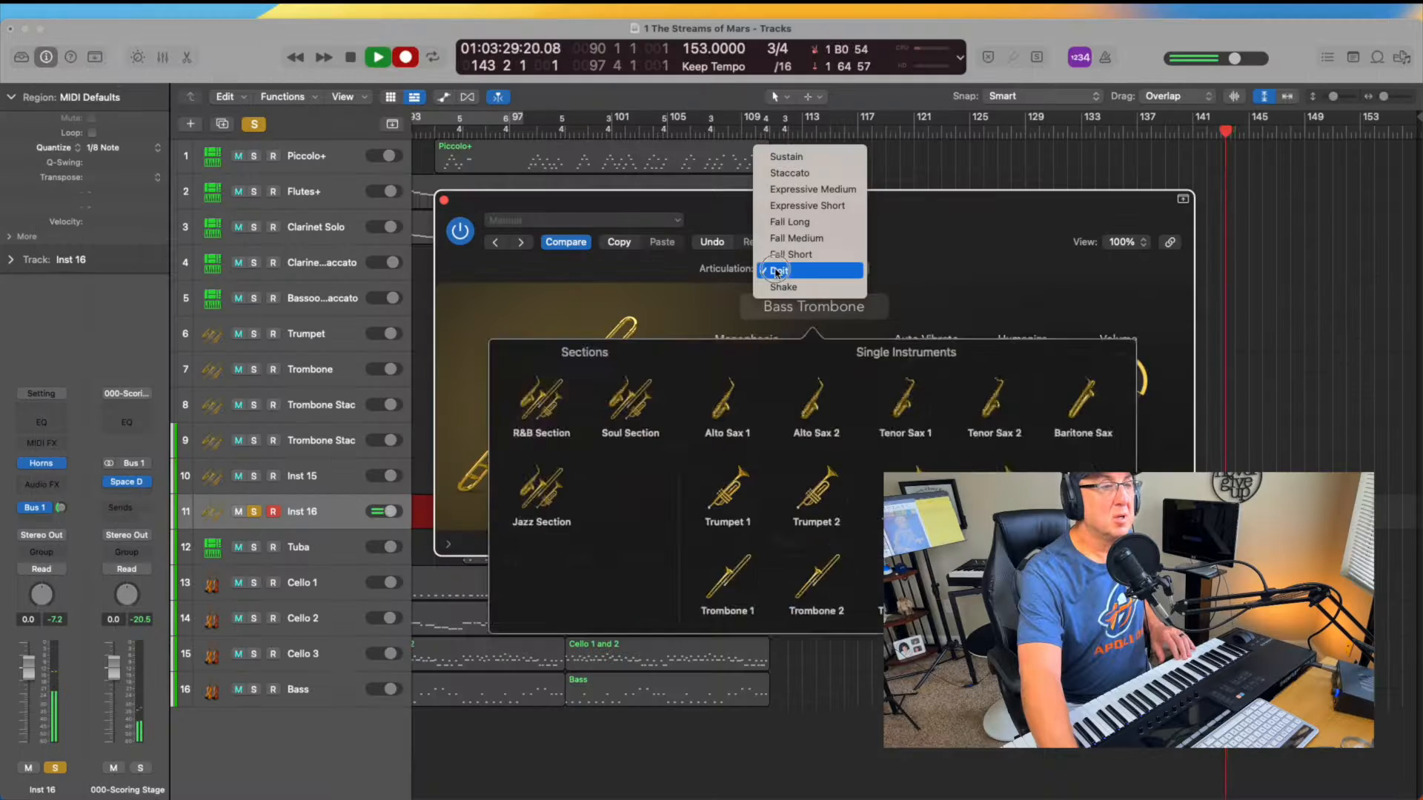
pyautogui.click(812, 191)
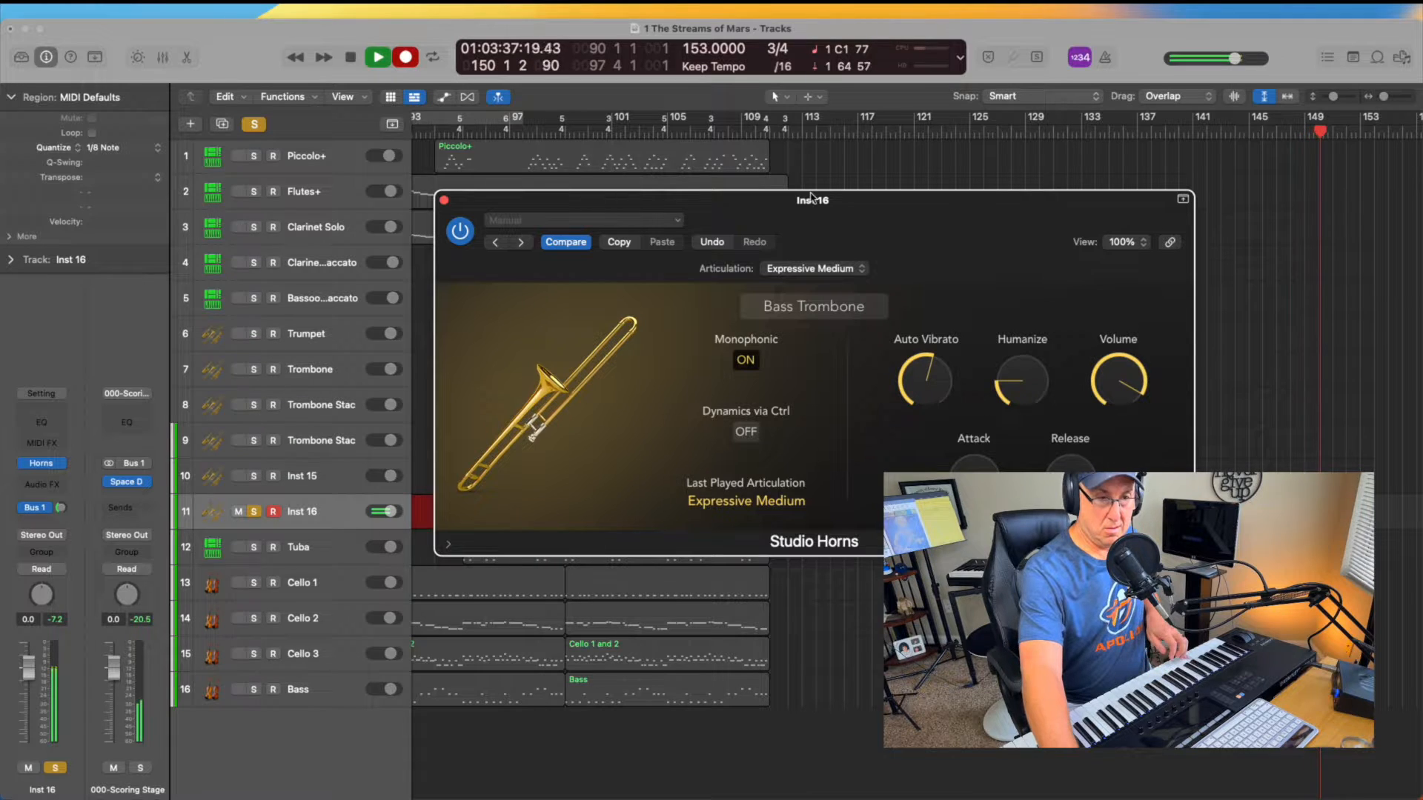
pyautogui.click(443, 202)
pyautogui.press('space')
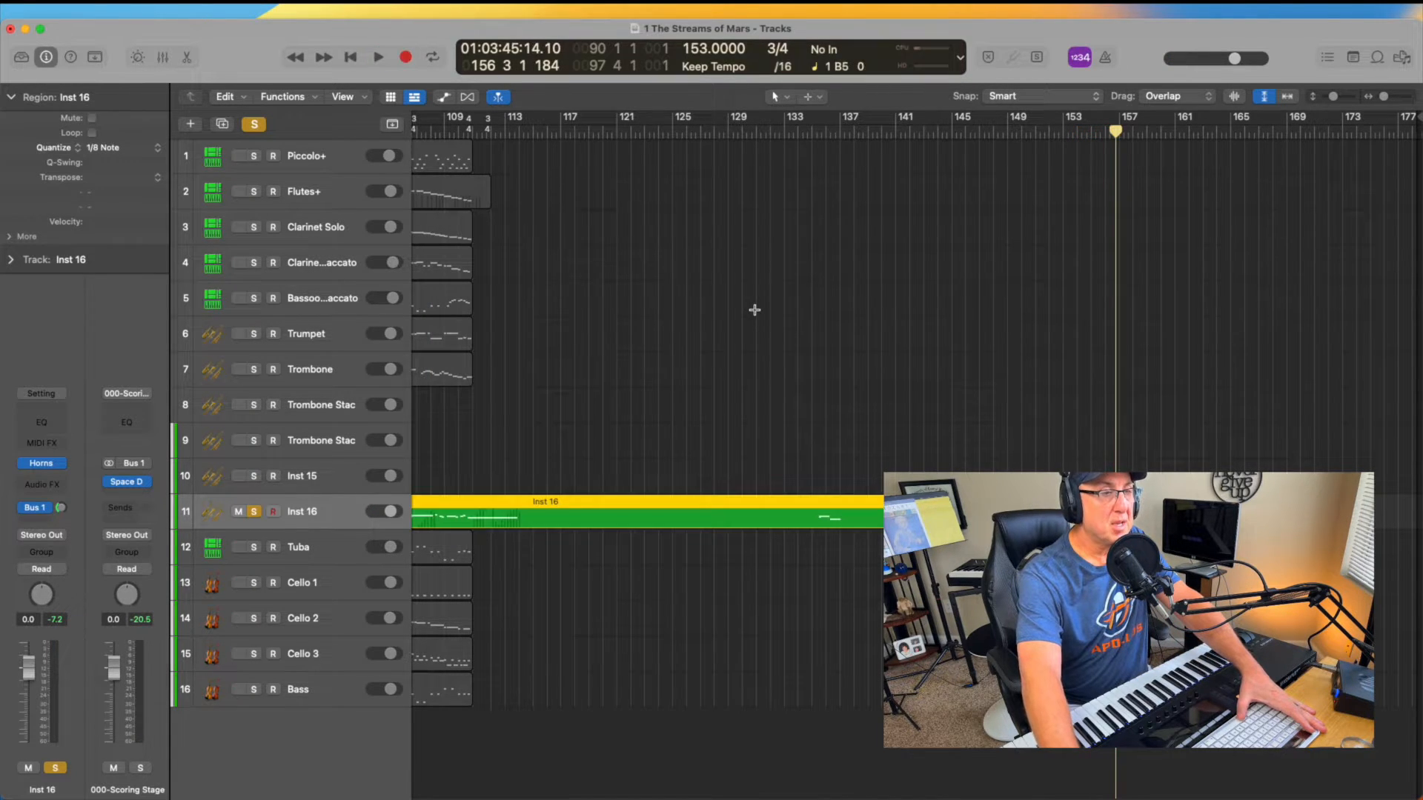
# - Unsolo the Inst 16 track and mute both the Inst 15 and Inst 16 tracks
pyautogui.press('z')
pyautogui.click(253, 513)
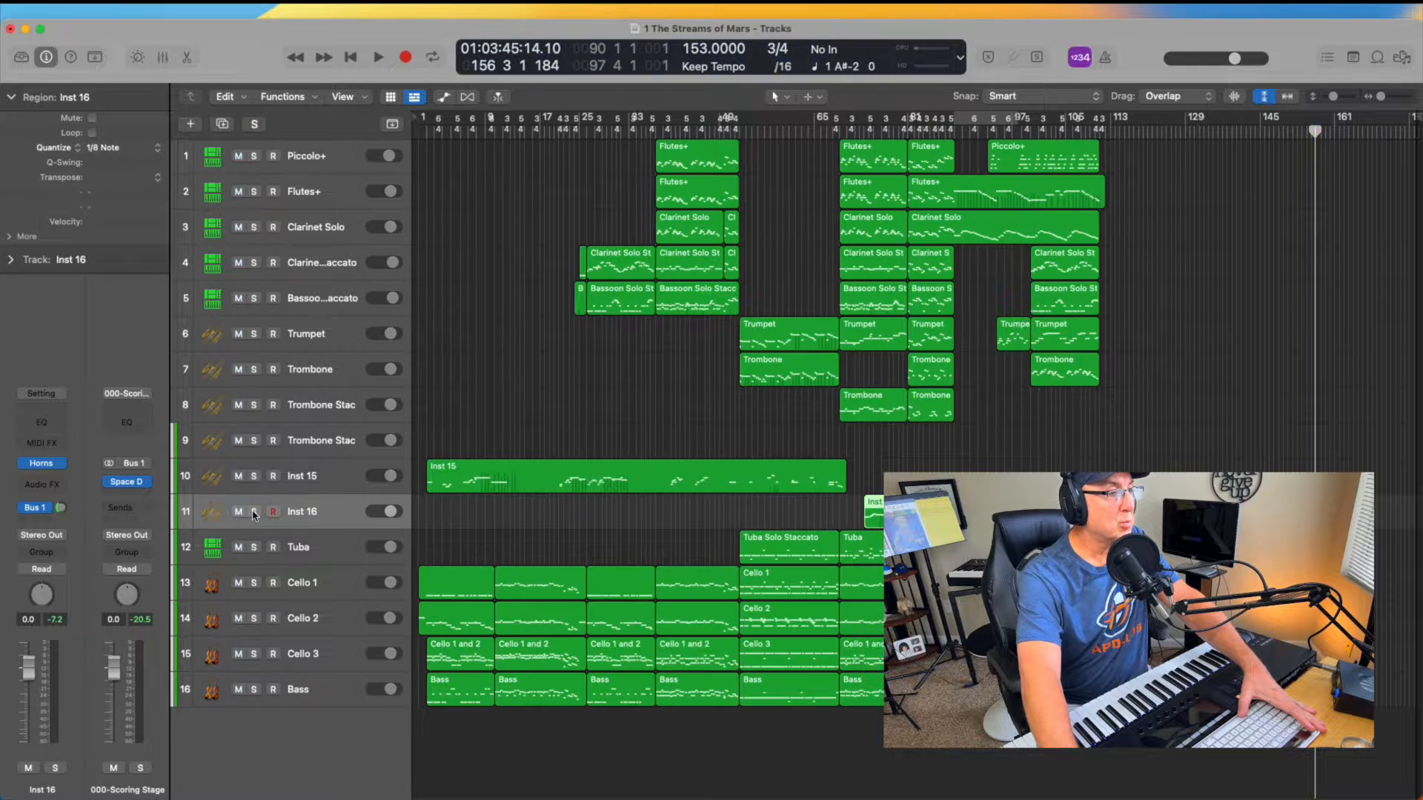
pyautogui.moveTo(239, 476); pyautogui.dragTo(239, 511)
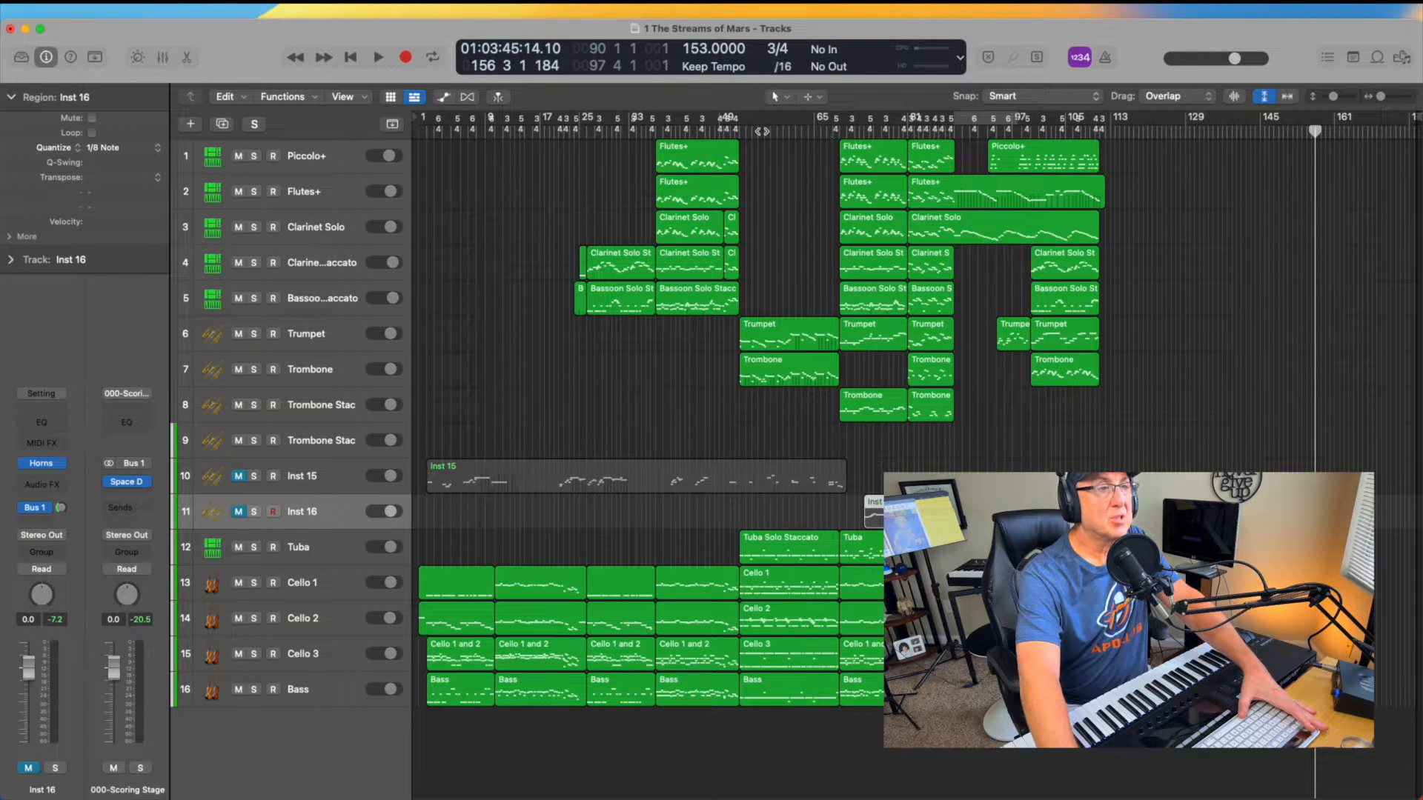
# - Play the arrangement from bar 38 through the trumpet and trombone section, stopping shortly after bar 70
pyautogui.click(654, 131)
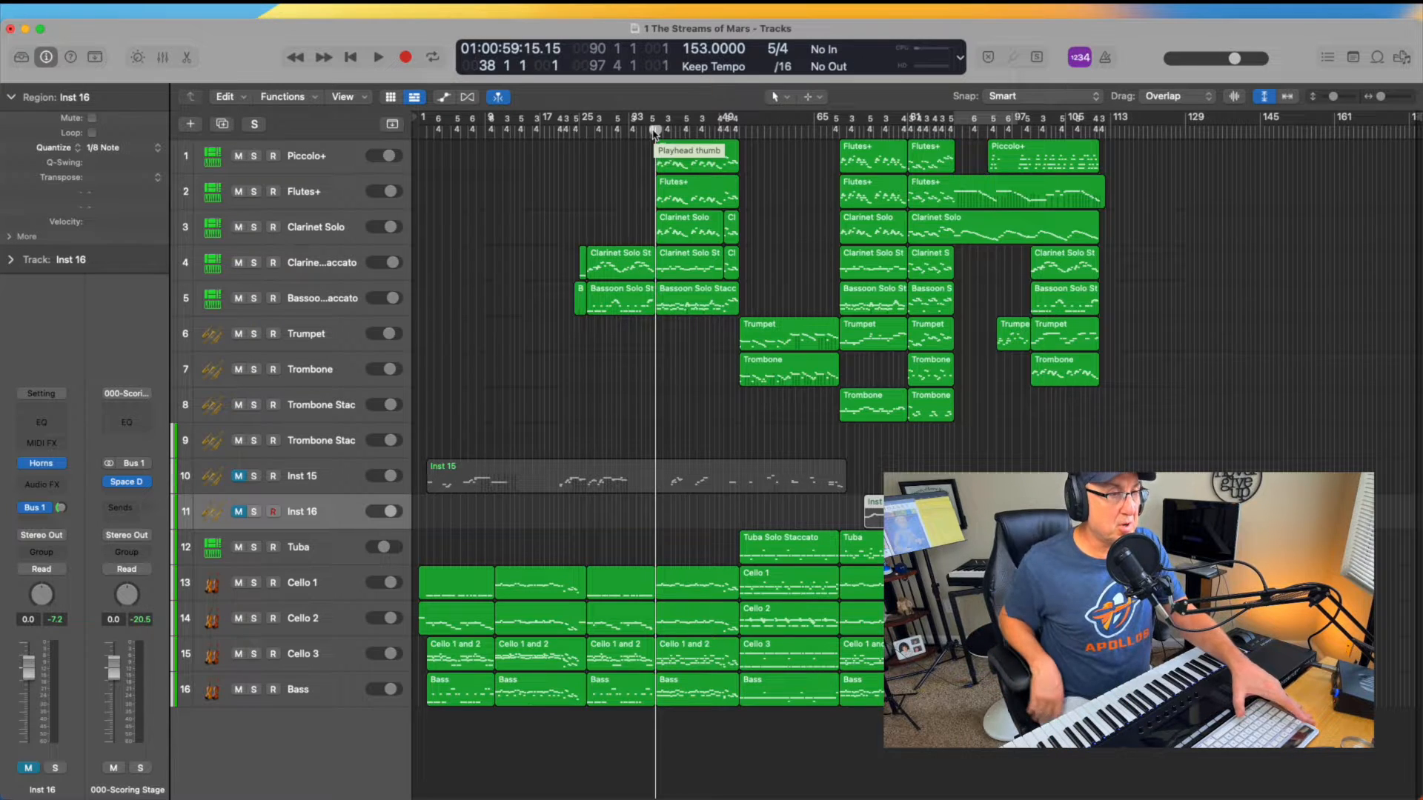
pyautogui.press('space')
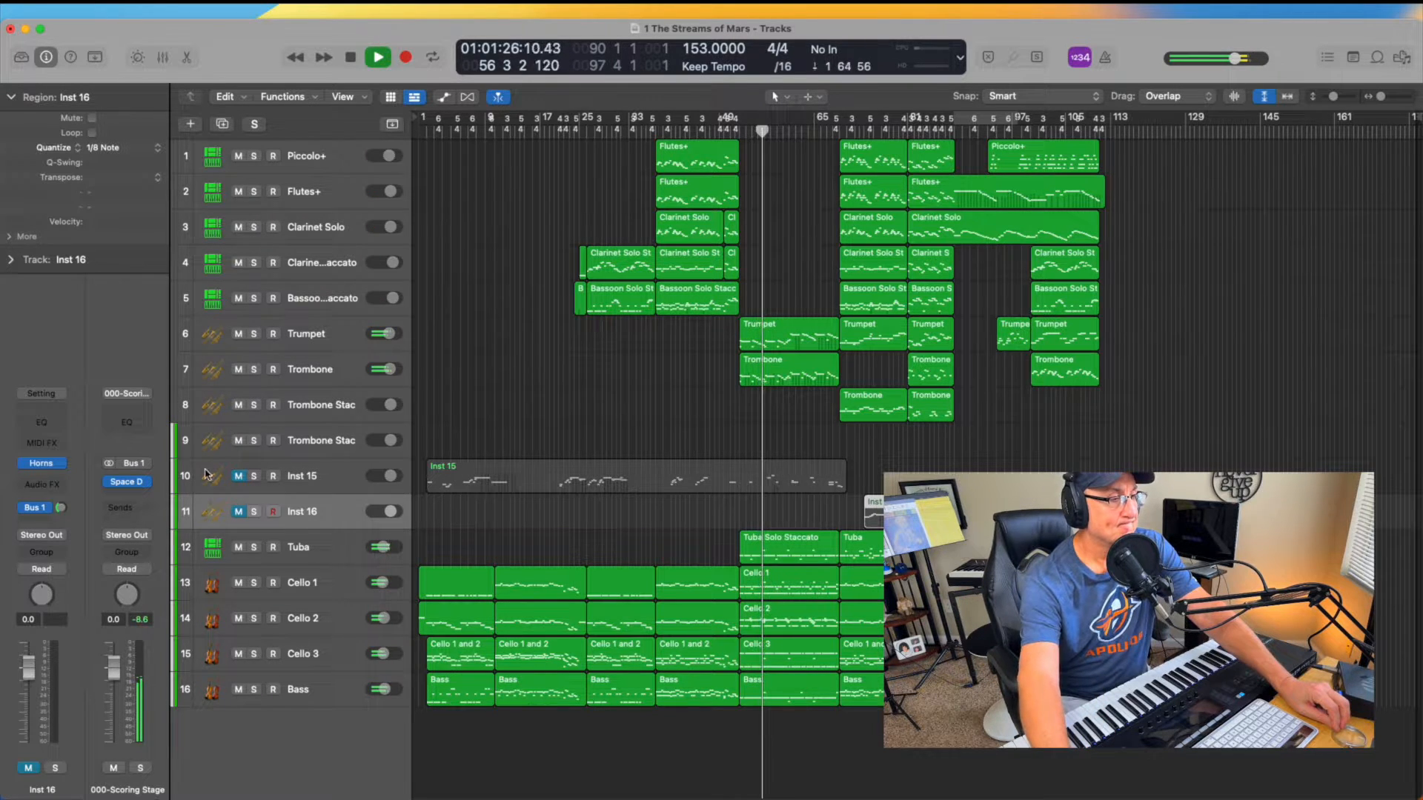
pyautogui.moveTo(381, 548)
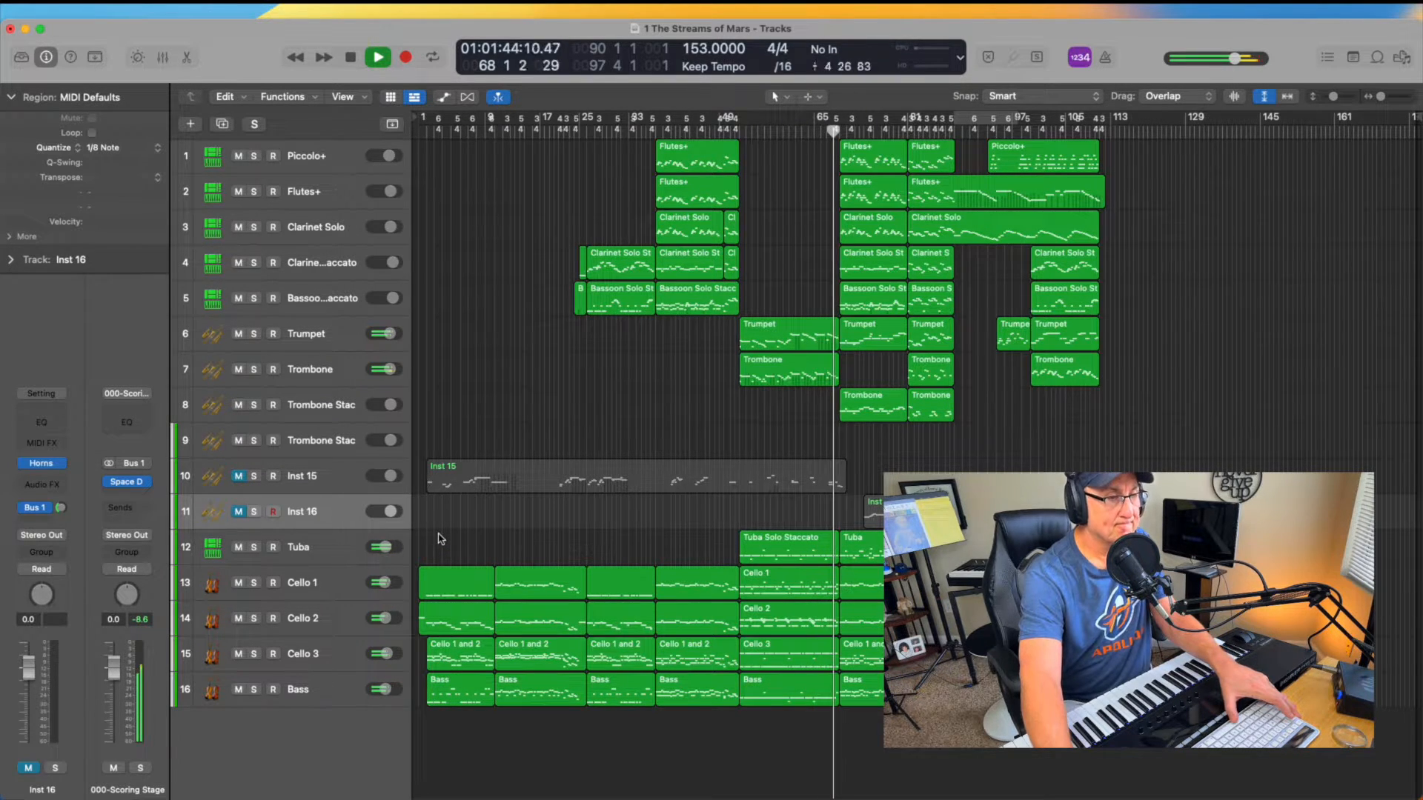
pyautogui.press('space')
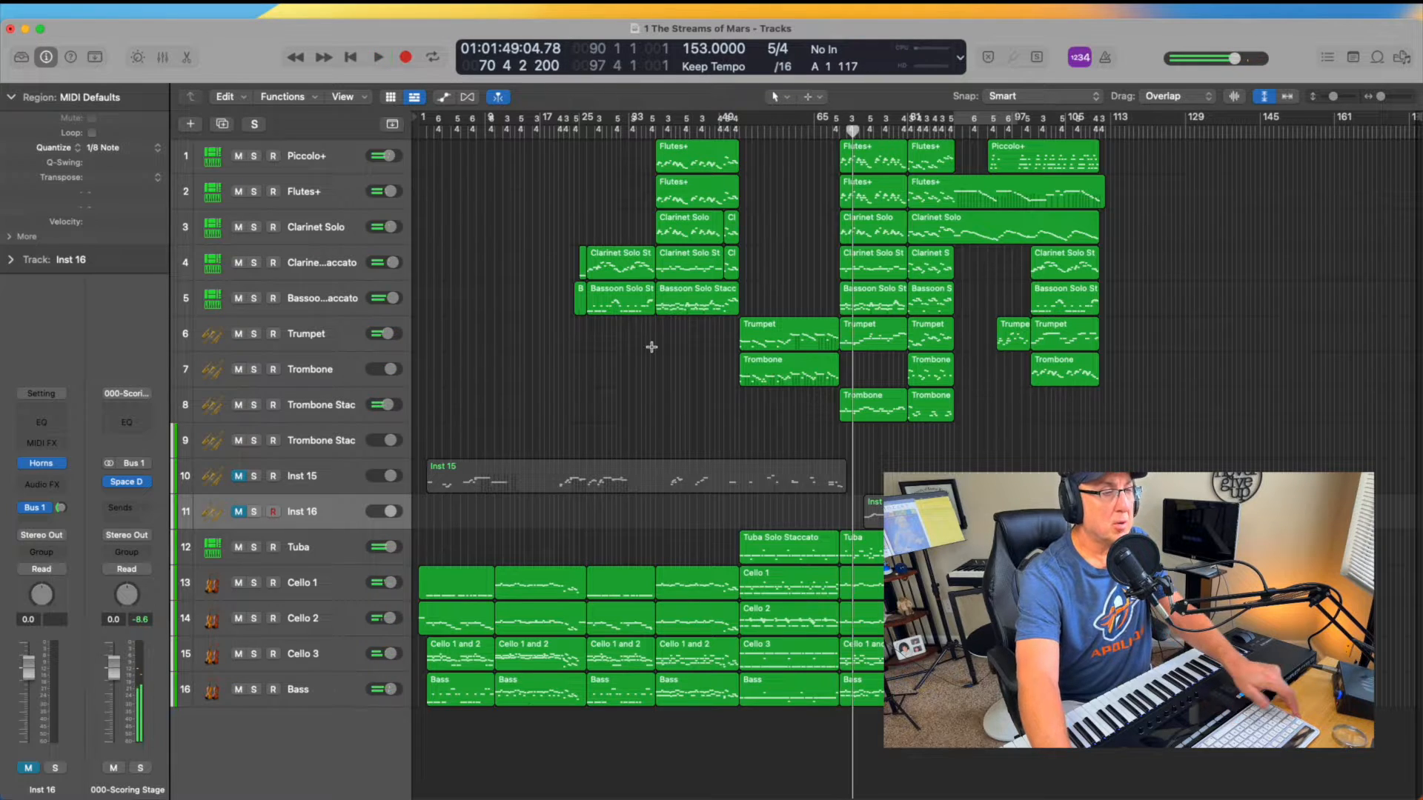
# - Solo the Trumpet, Trombone and Tuba tracks and play them from bar 53
pyautogui.click(256, 335)
pyautogui.click(254, 370)
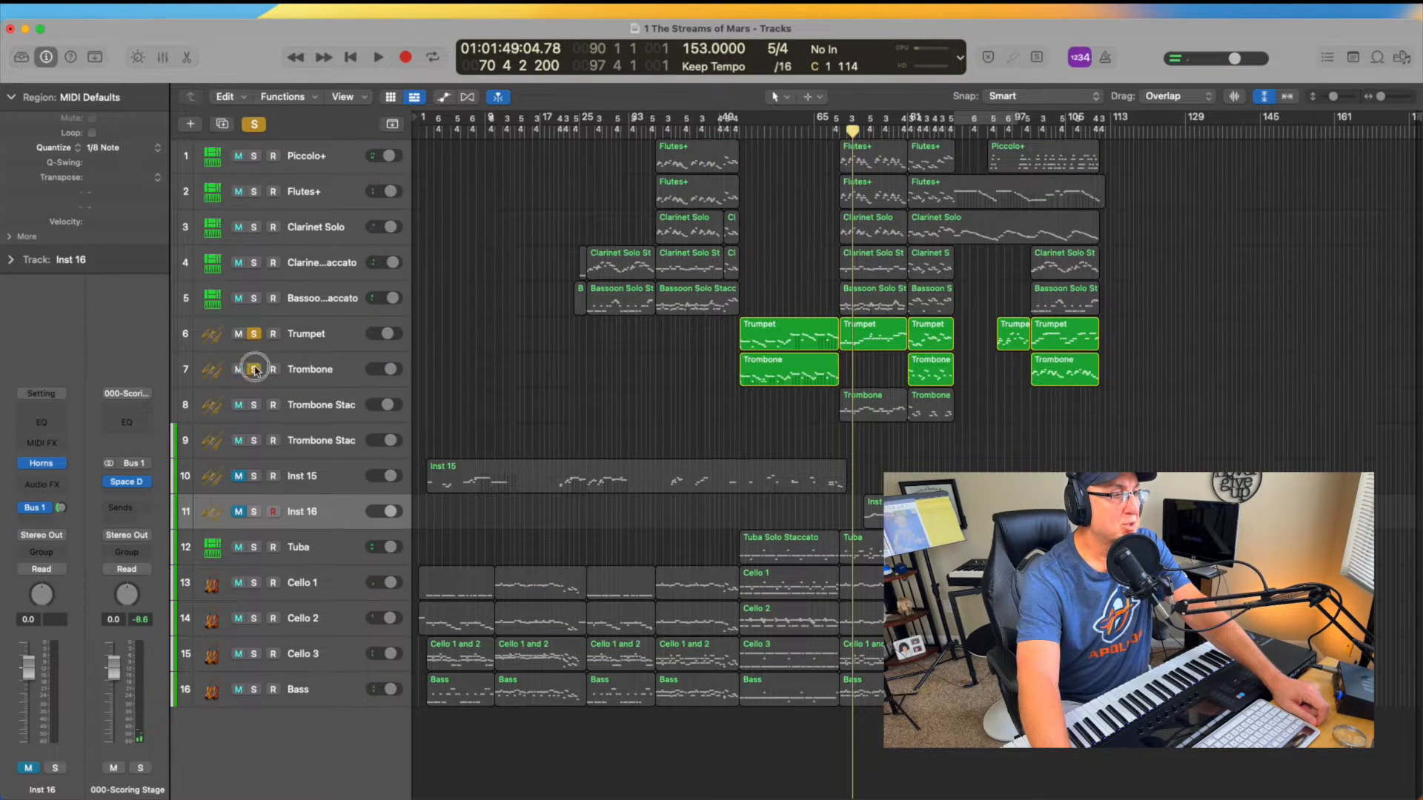
pyautogui.click(254, 549)
pyautogui.click(739, 131)
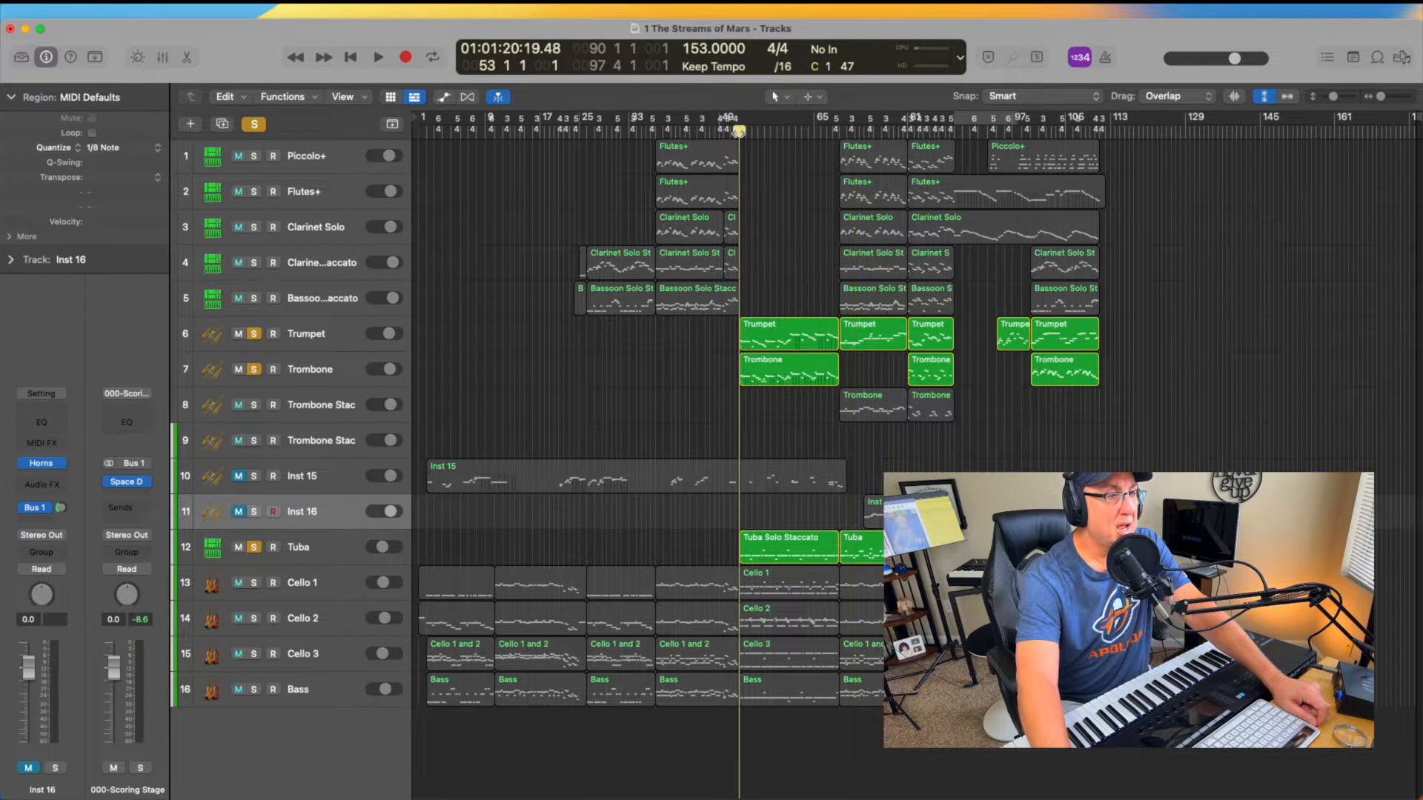
pyautogui.press('space')
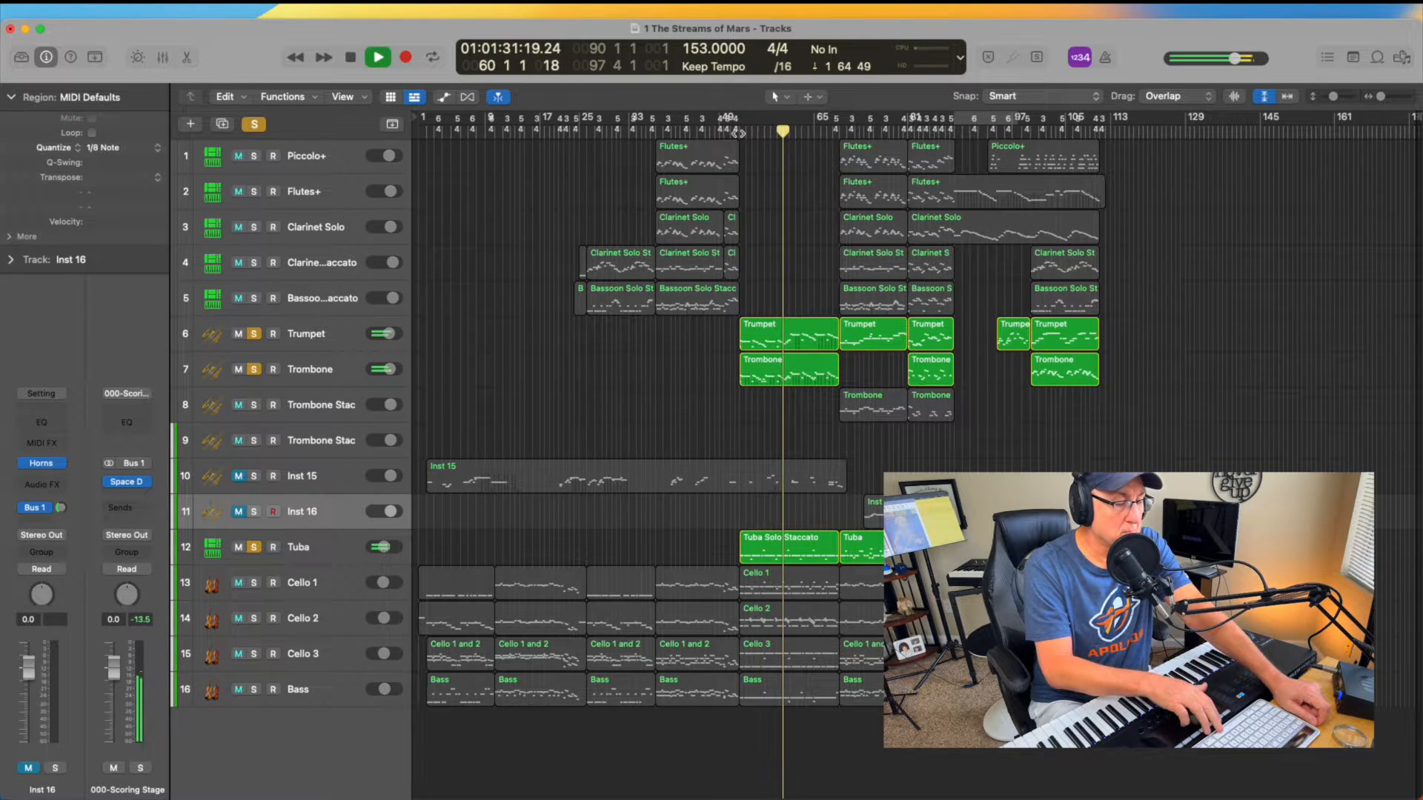
pyautogui.press('space')
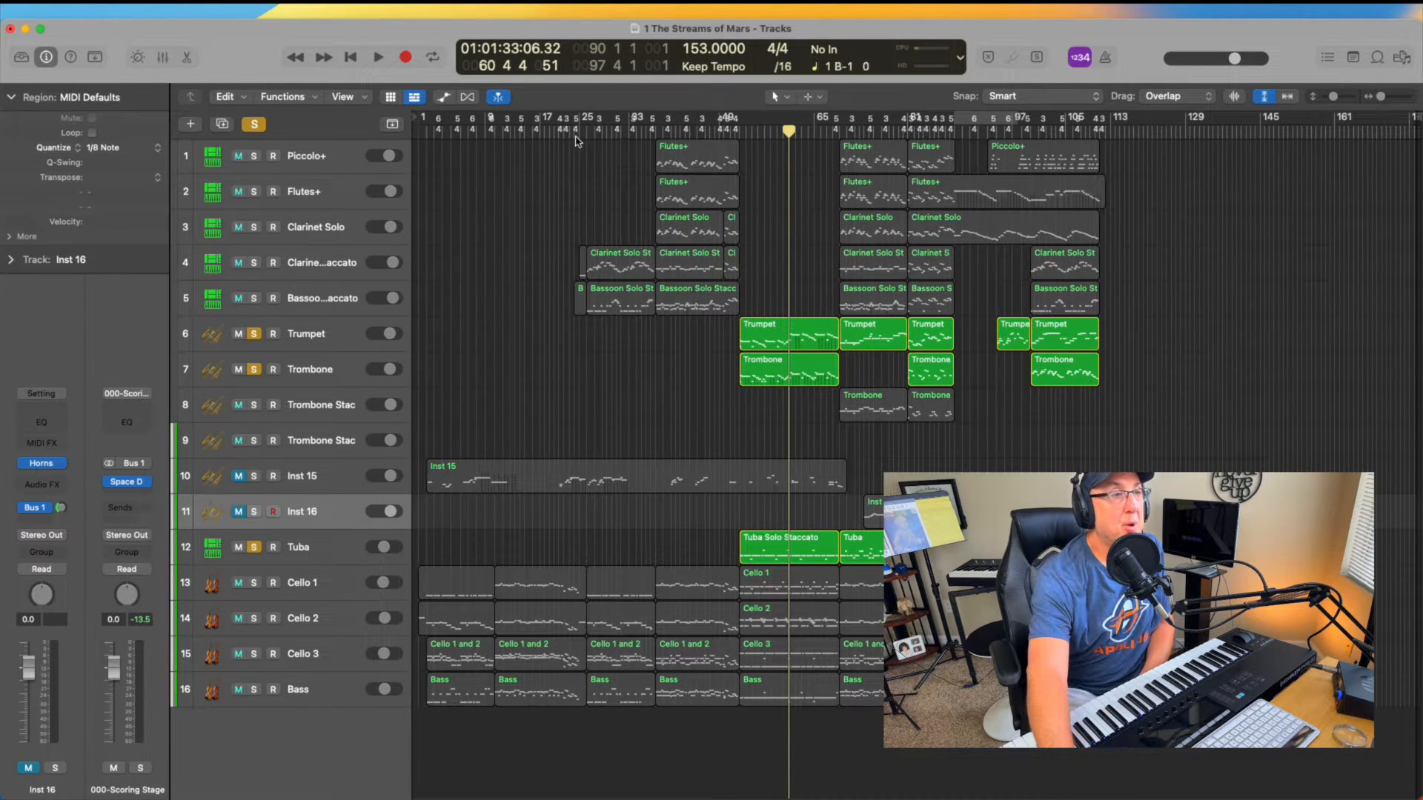
# - Move the playhead to bar 24, unsolo Trumpet and Trombone, and solo the piccolo, flute, both clarinet and bassoon tracks
pyautogui.click(575, 132)
pyautogui.click(254, 334)
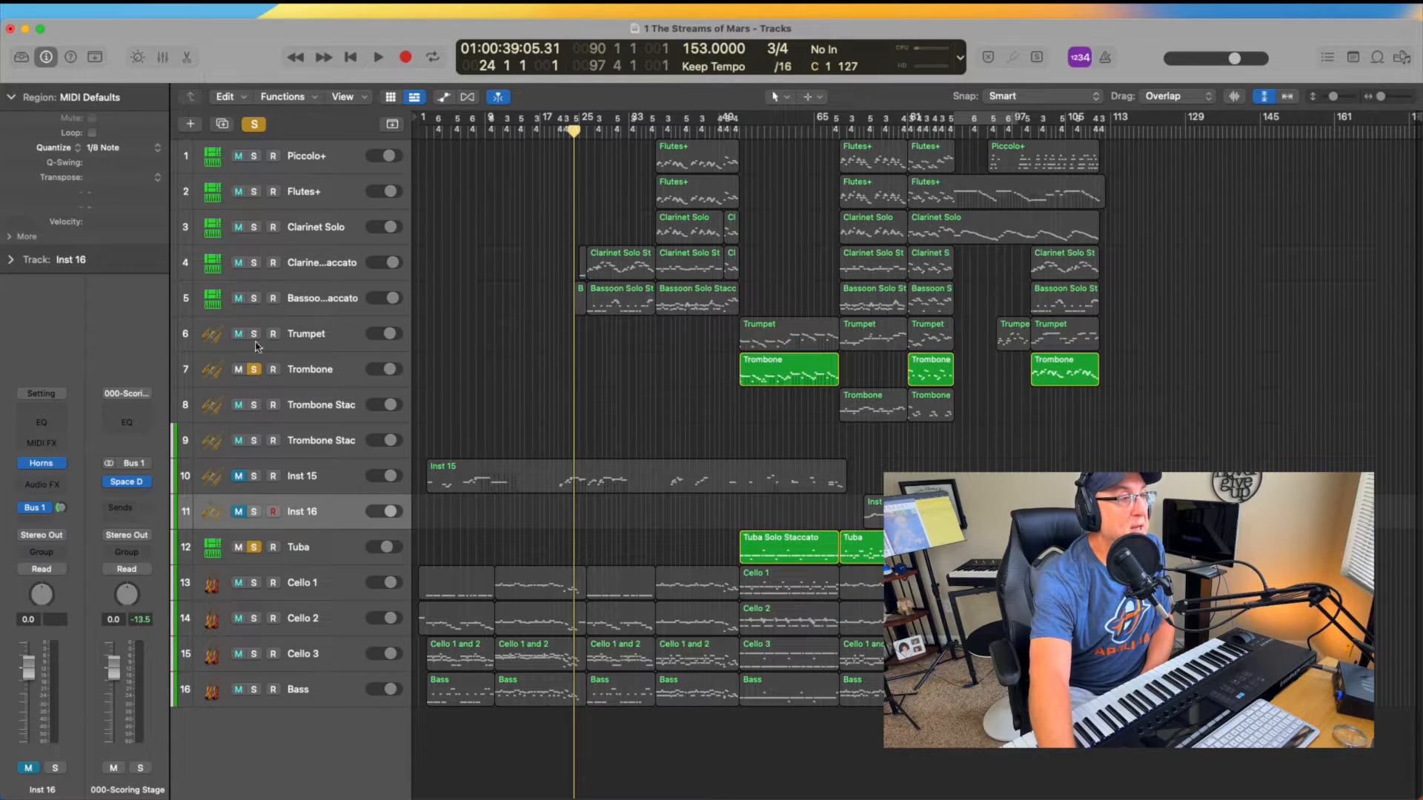
pyautogui.click(254, 369)
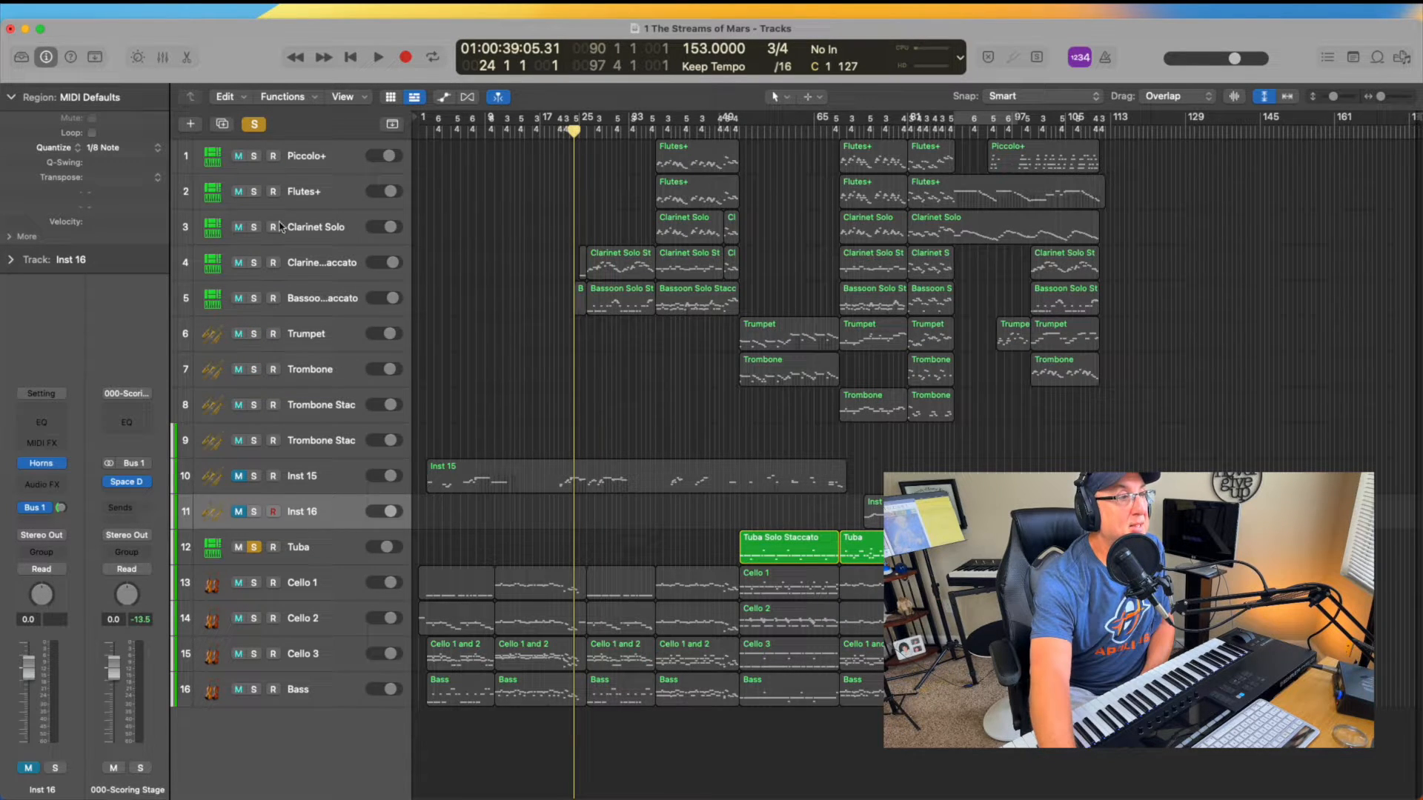
pyautogui.click(253, 192)
pyautogui.click(253, 155)
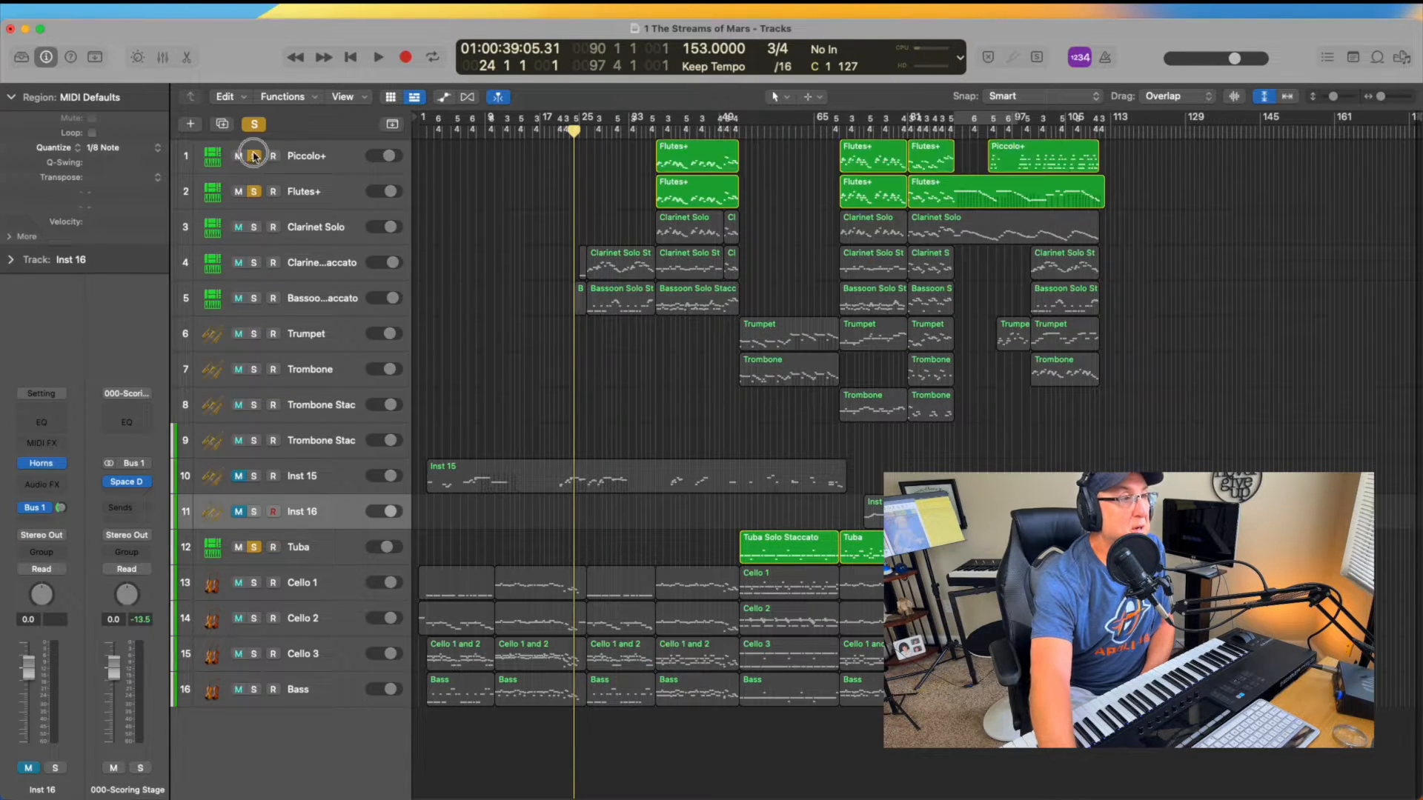
pyautogui.click(253, 227)
pyautogui.click(254, 263)
pyautogui.click(253, 299)
# - Widen the track headers to show the full names and open the Bassoon Solo Staccato track's Sampler instrument
pyautogui.moveTo(411, 282); pyautogui.dragTo(526, 274)
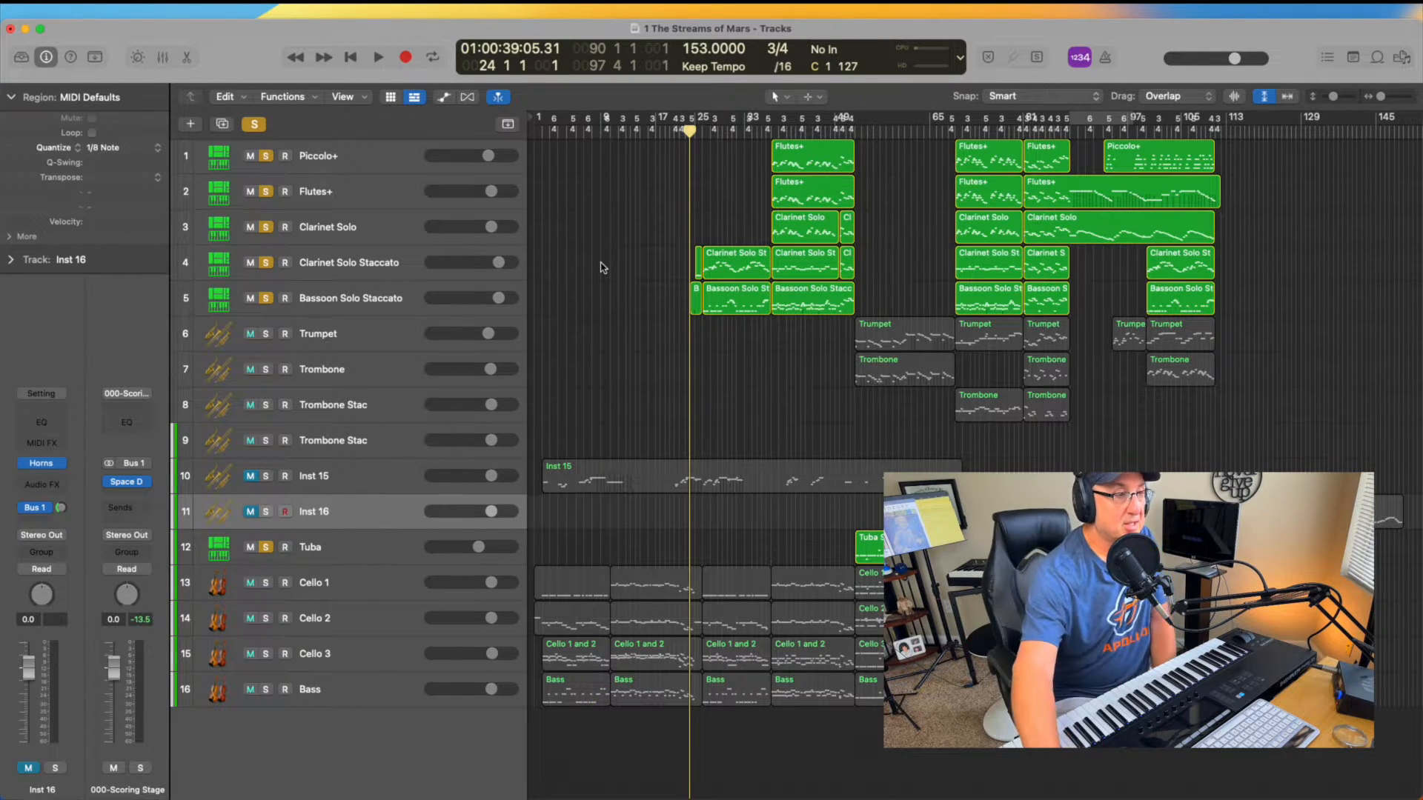
pyautogui.click(354, 193)
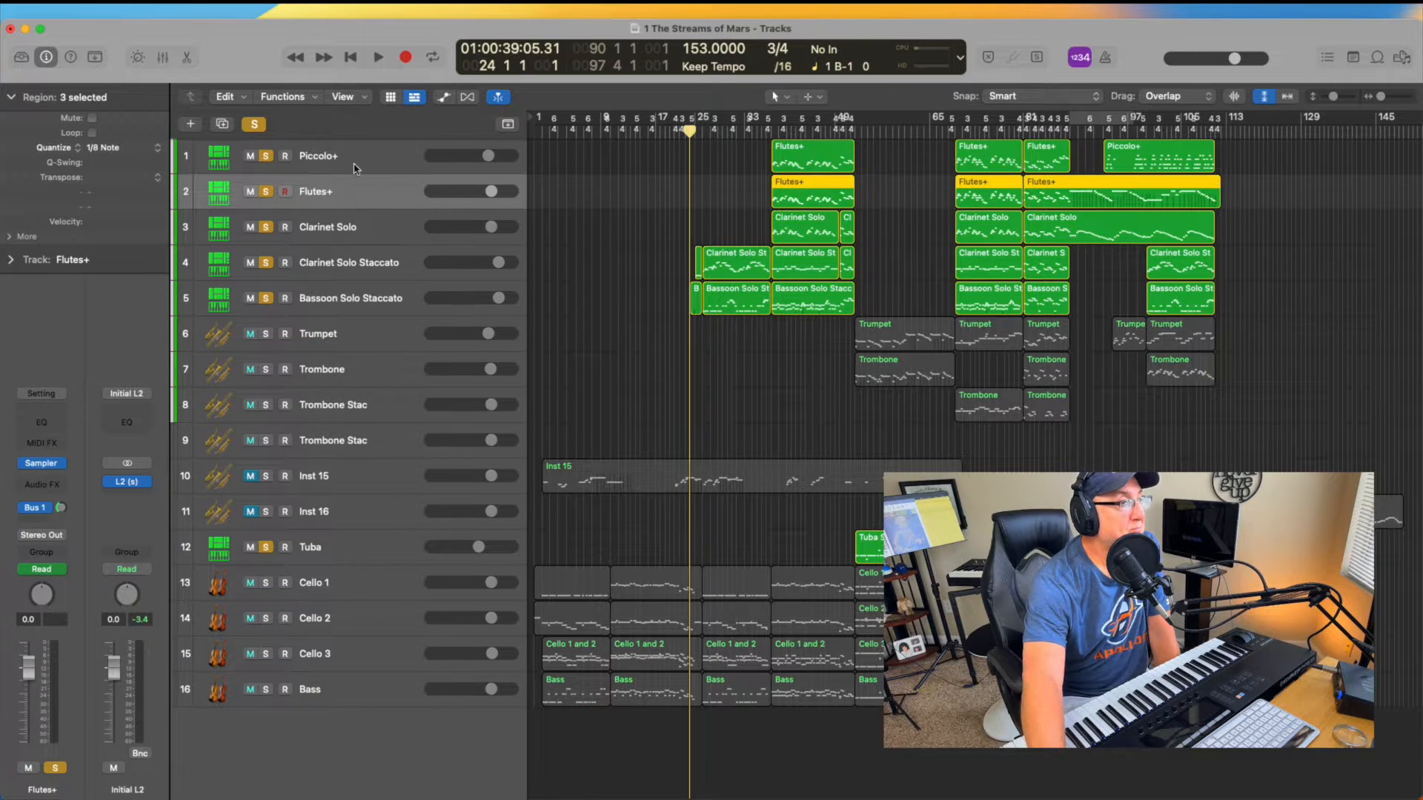
pyautogui.click(354, 169)
pyautogui.moveTo(62, 465)
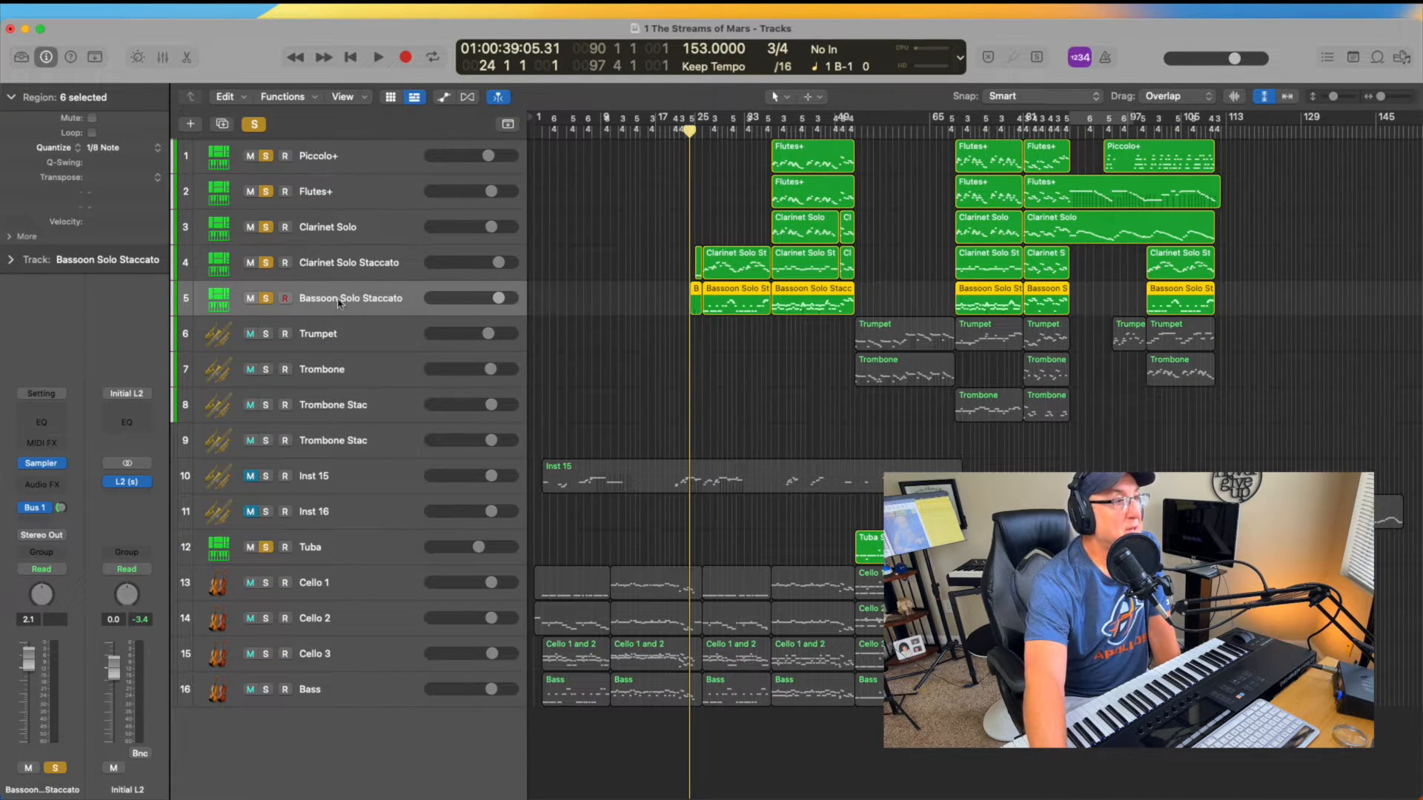
pyautogui.click(64, 465)
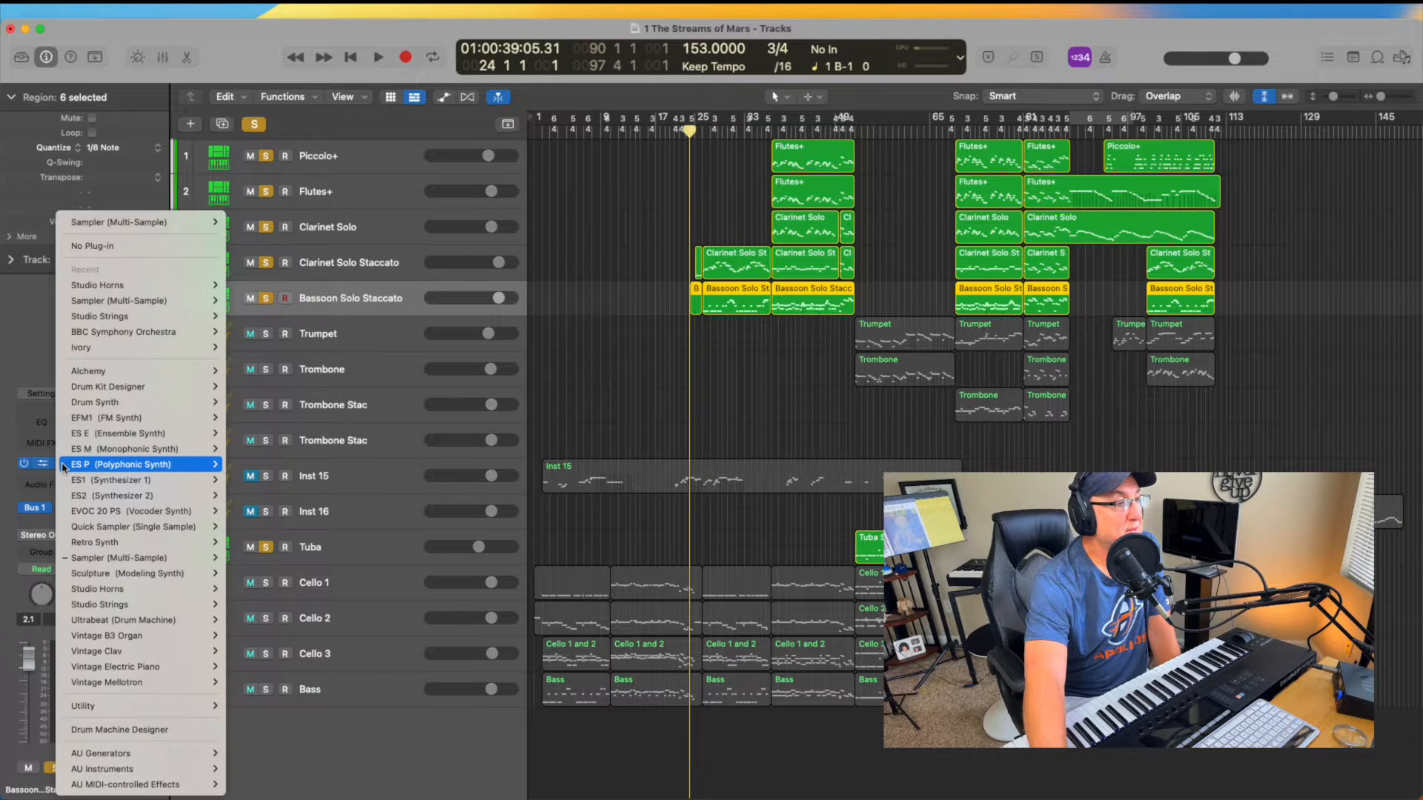
pyautogui.moveTo(195, 574)
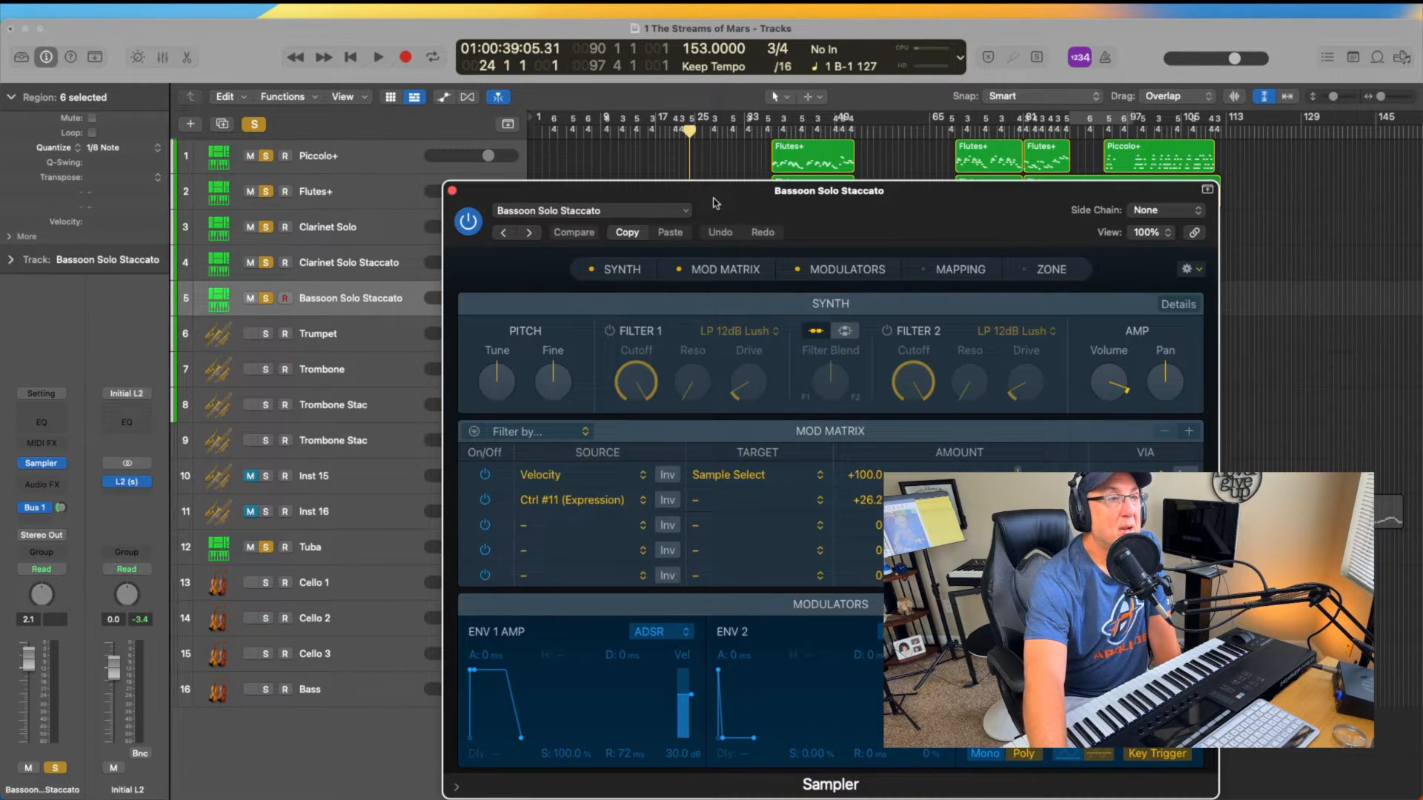
pyautogui.moveTo(758, 208); pyautogui.dragTo(736, 157)
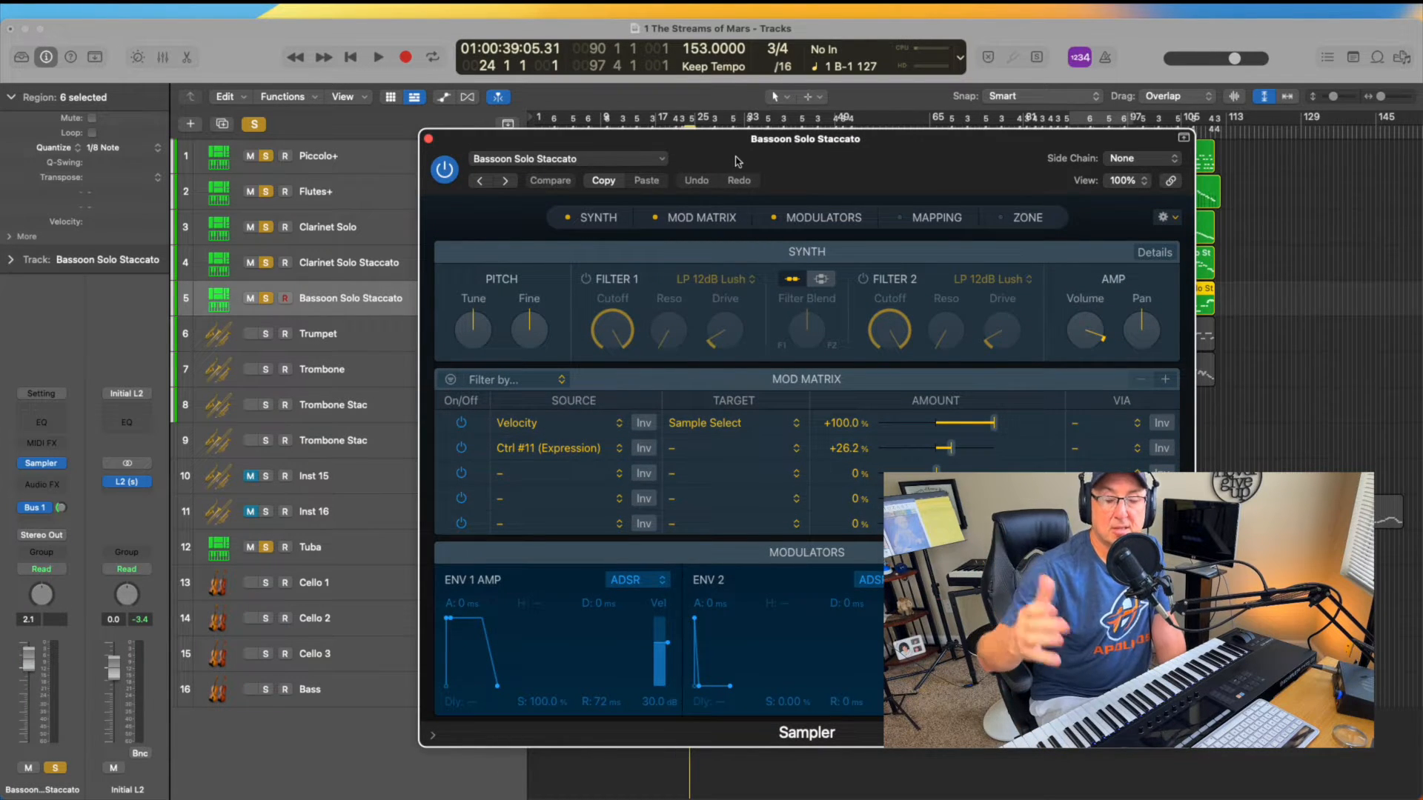
# - Browse the Sampler's orchestral woodwind presets for the Bassoon Solo Staccato track, keep the current one and close the instrument window
pyautogui.click(657, 161)
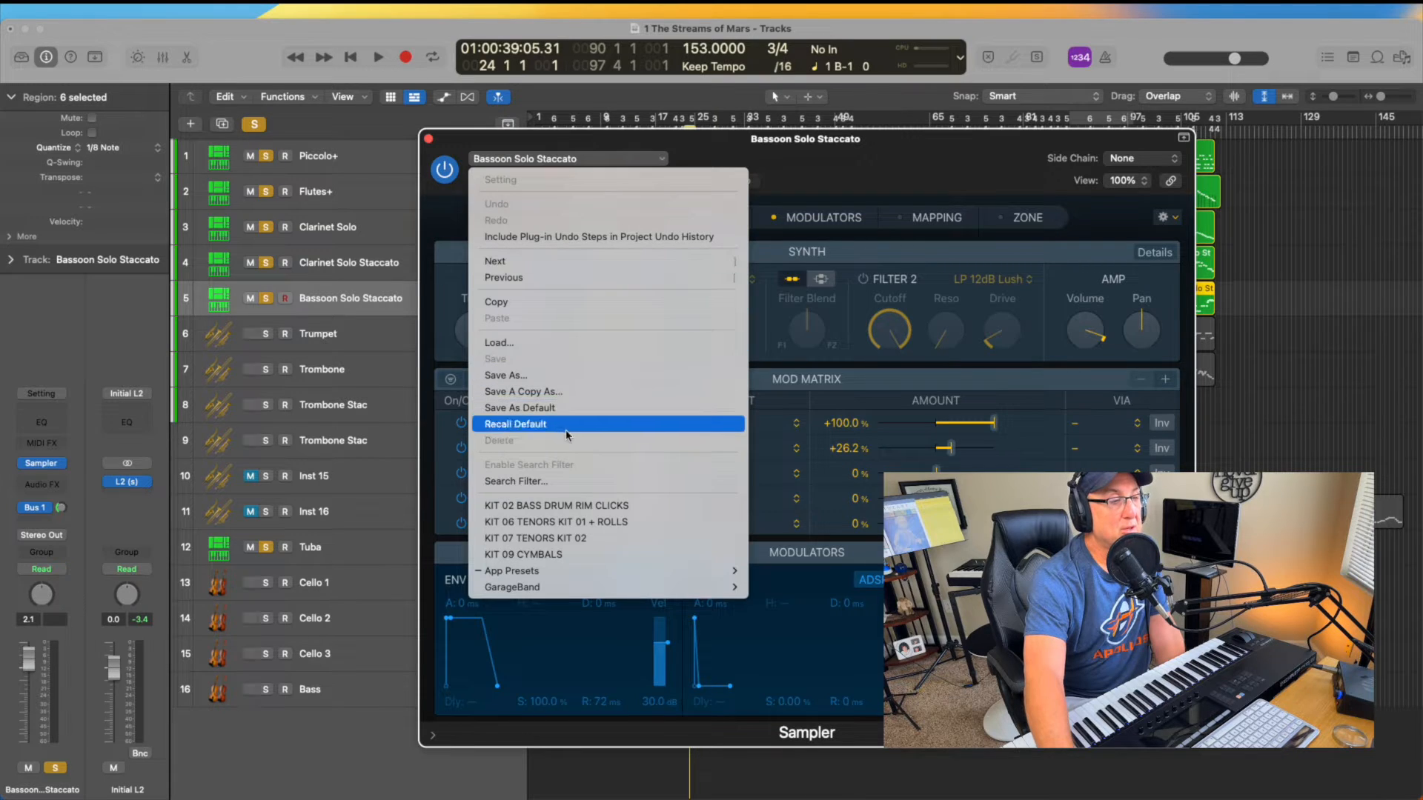
pyautogui.moveTo(564, 571)
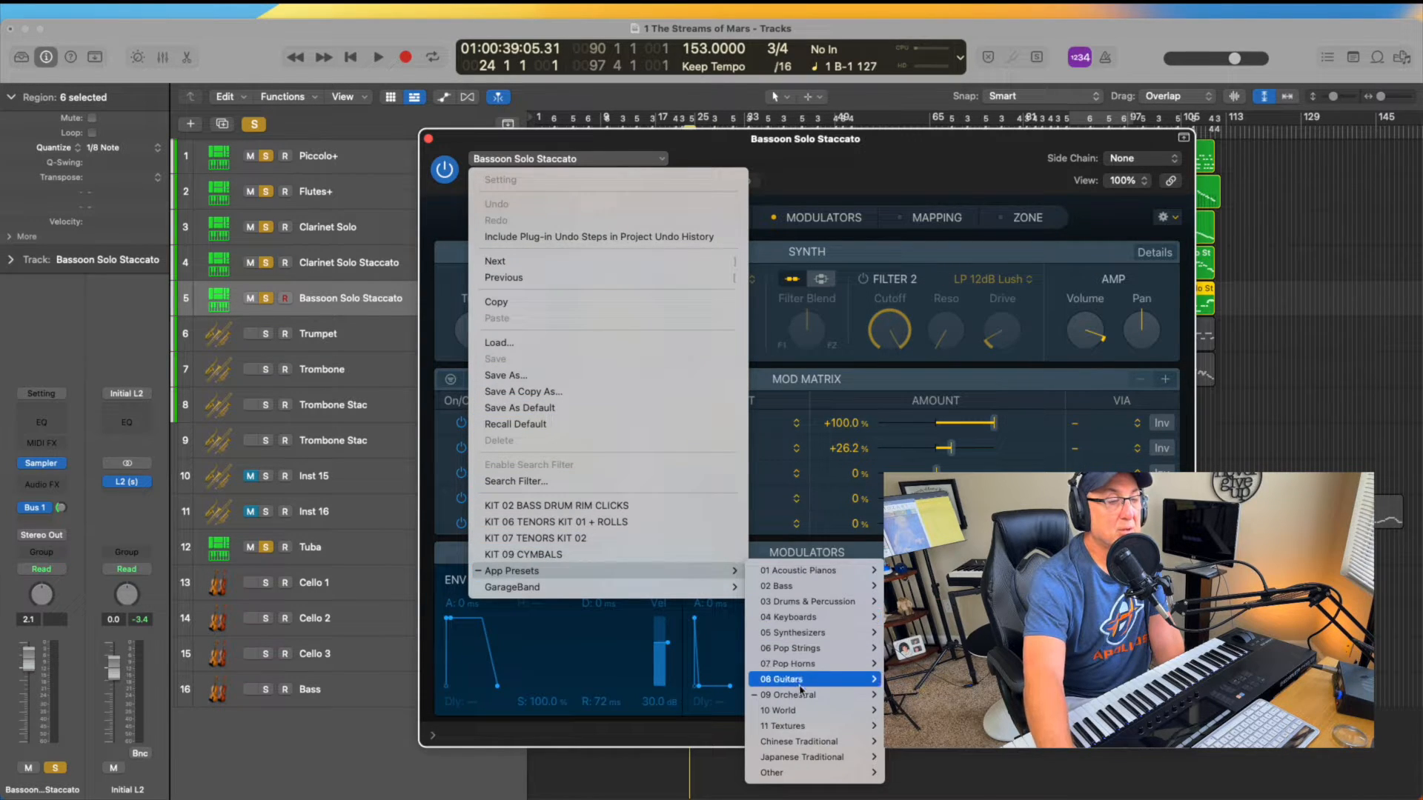
pyautogui.moveTo(801, 697)
pyautogui.moveTo(930, 700)
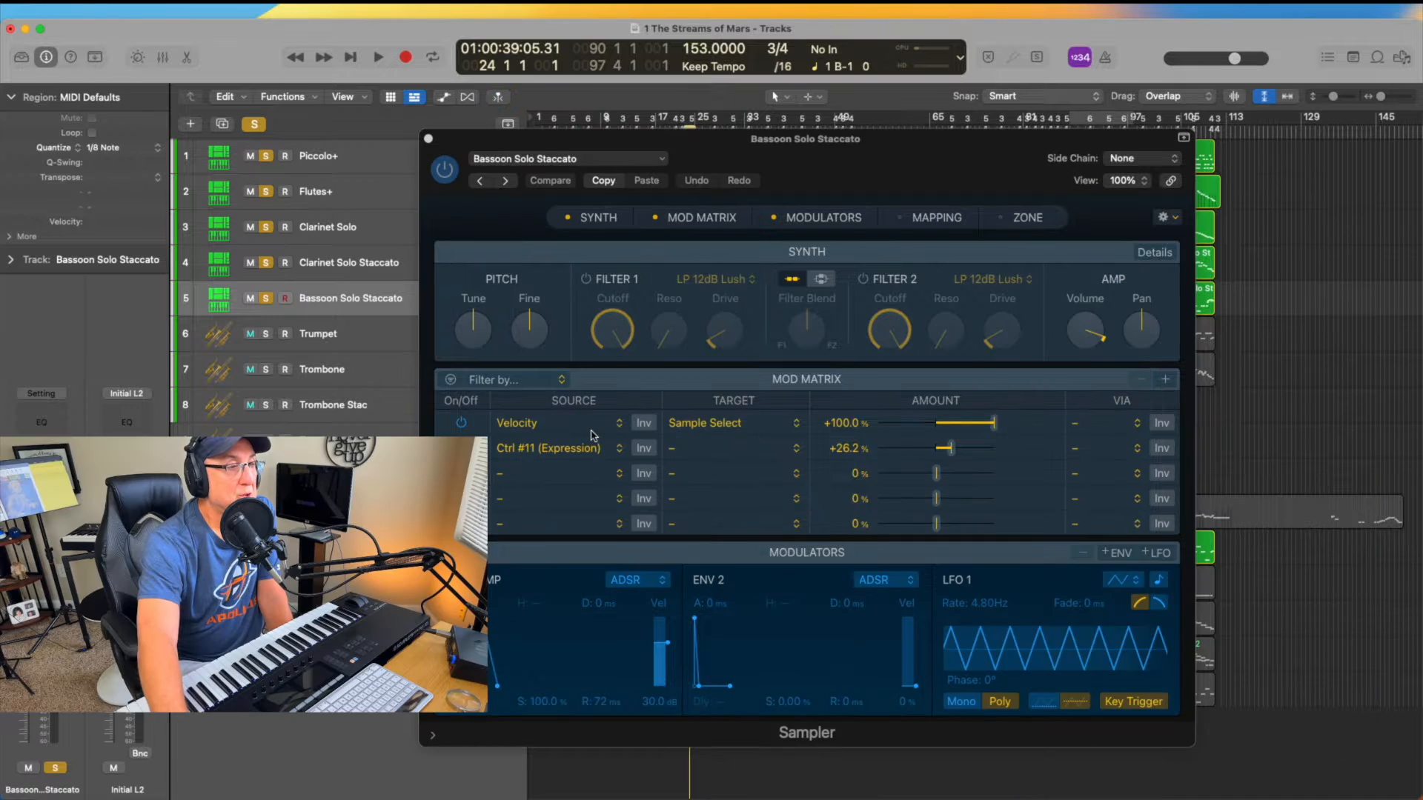
pyautogui.click(1350, 757)
pyautogui.click(600, 160)
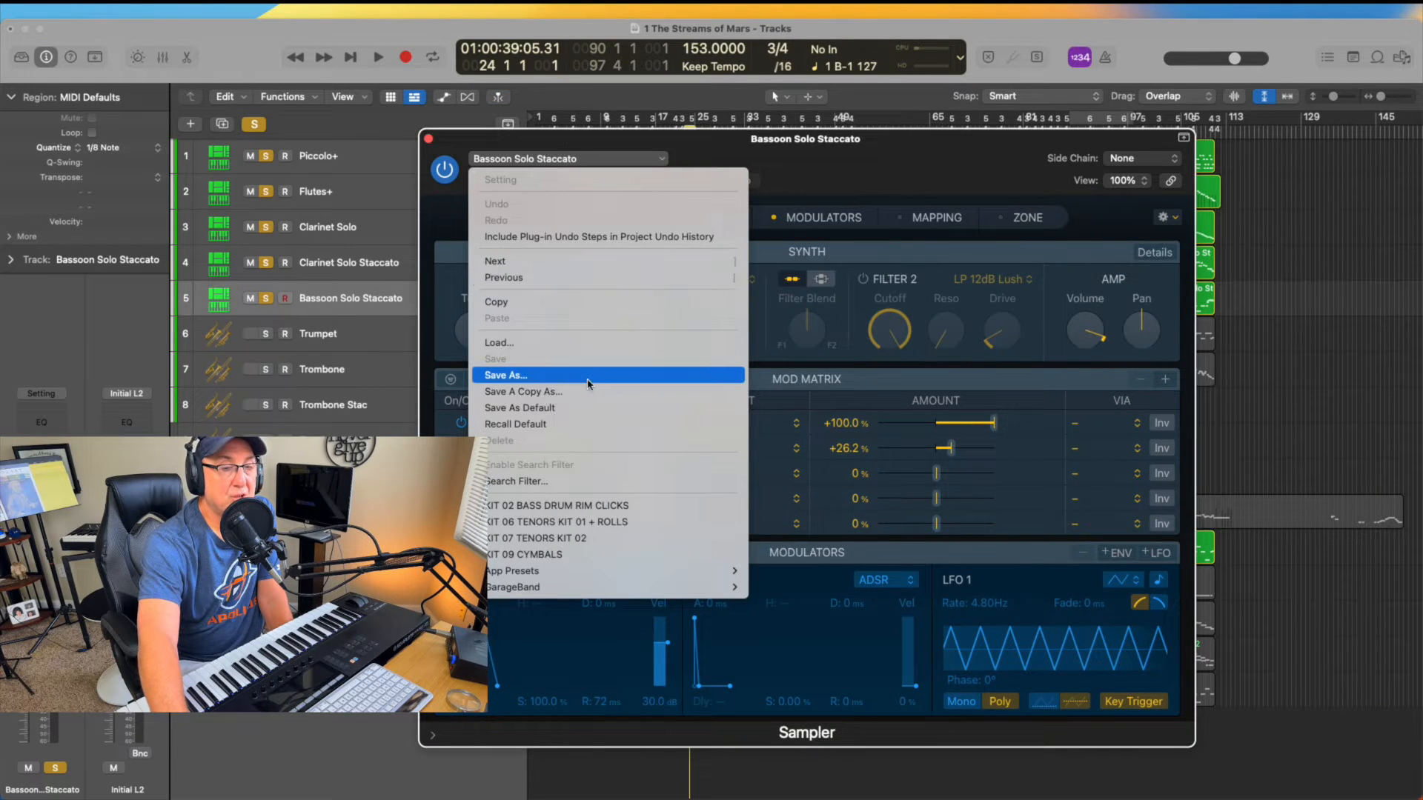
pyautogui.moveTo(645, 587)
pyautogui.moveTo(711, 571)
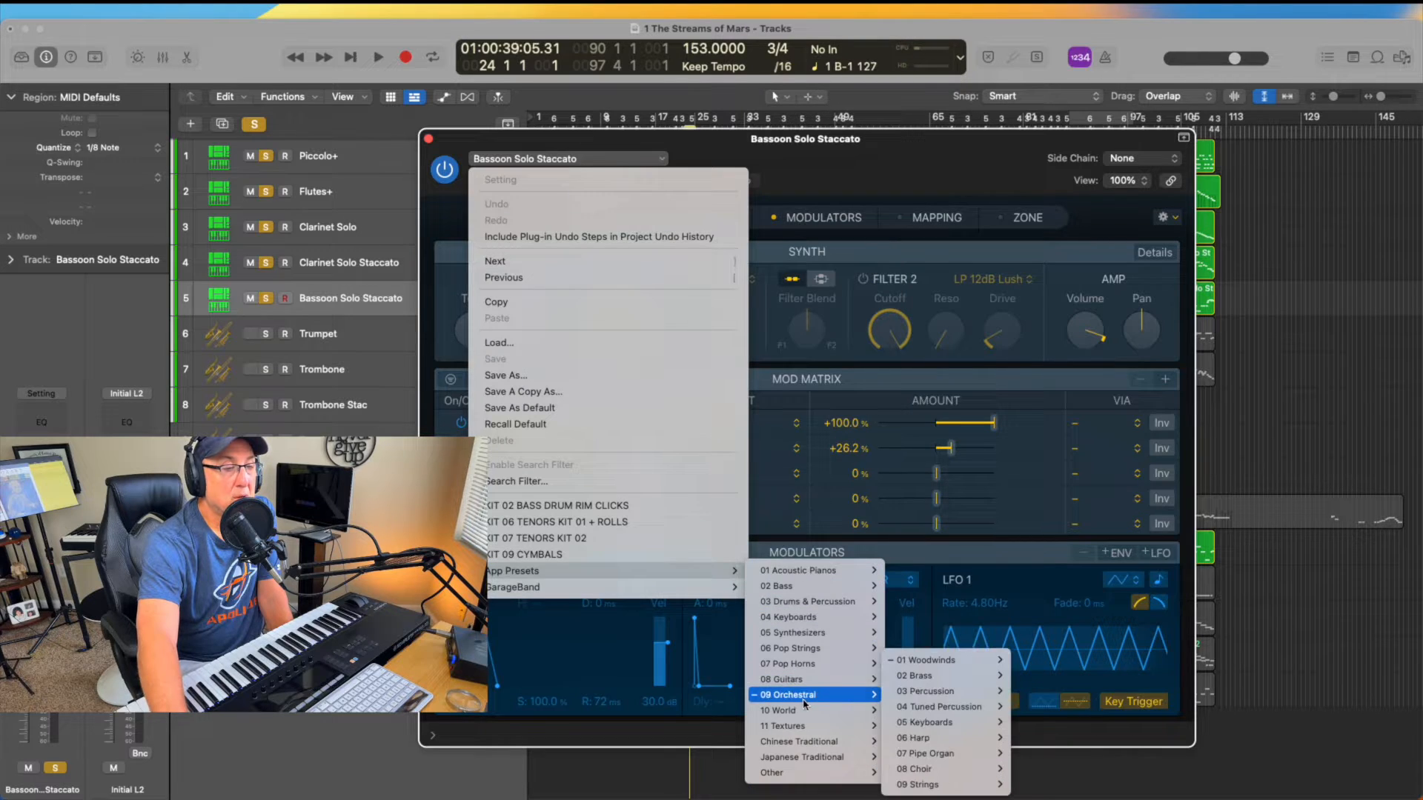
pyautogui.moveTo(941, 660)
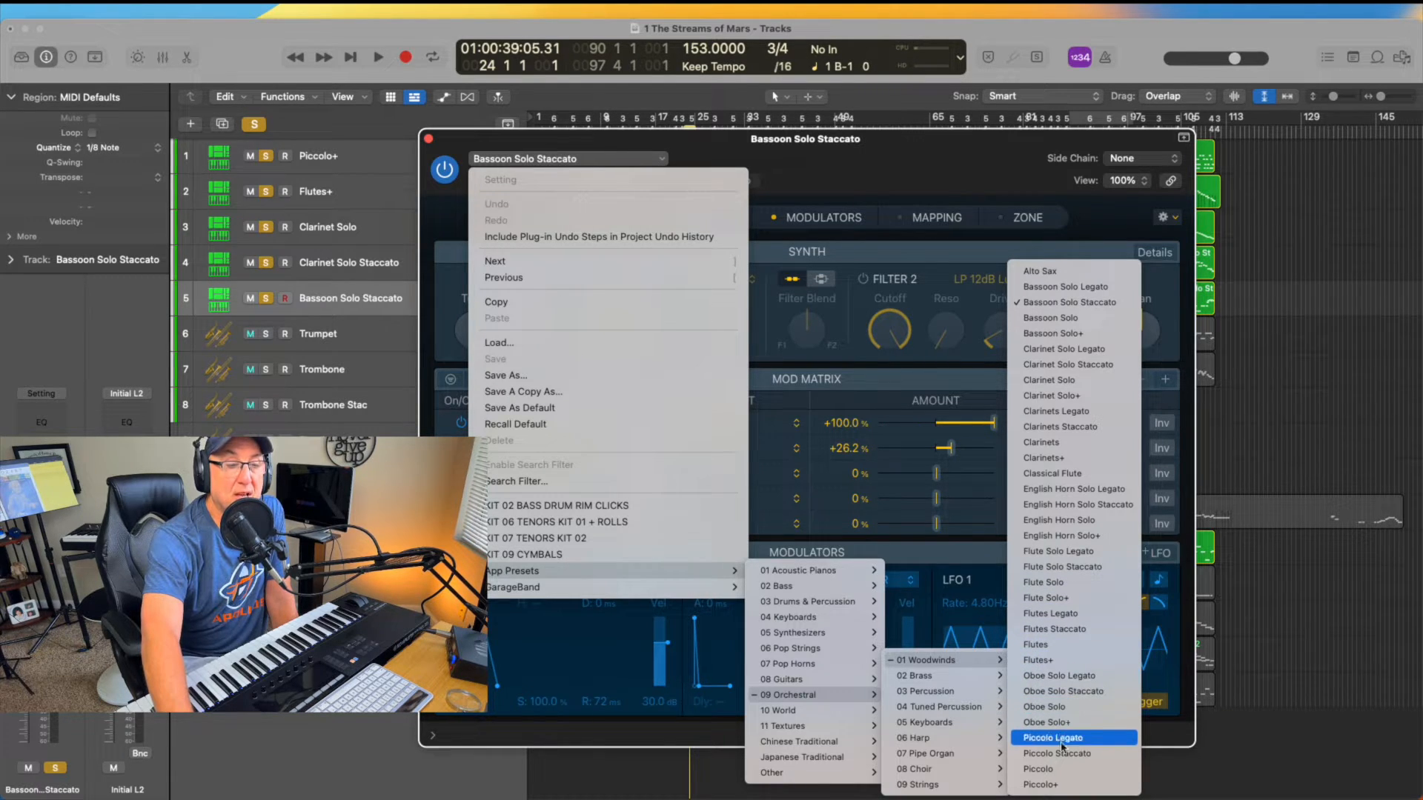
pyautogui.click(645, 140)
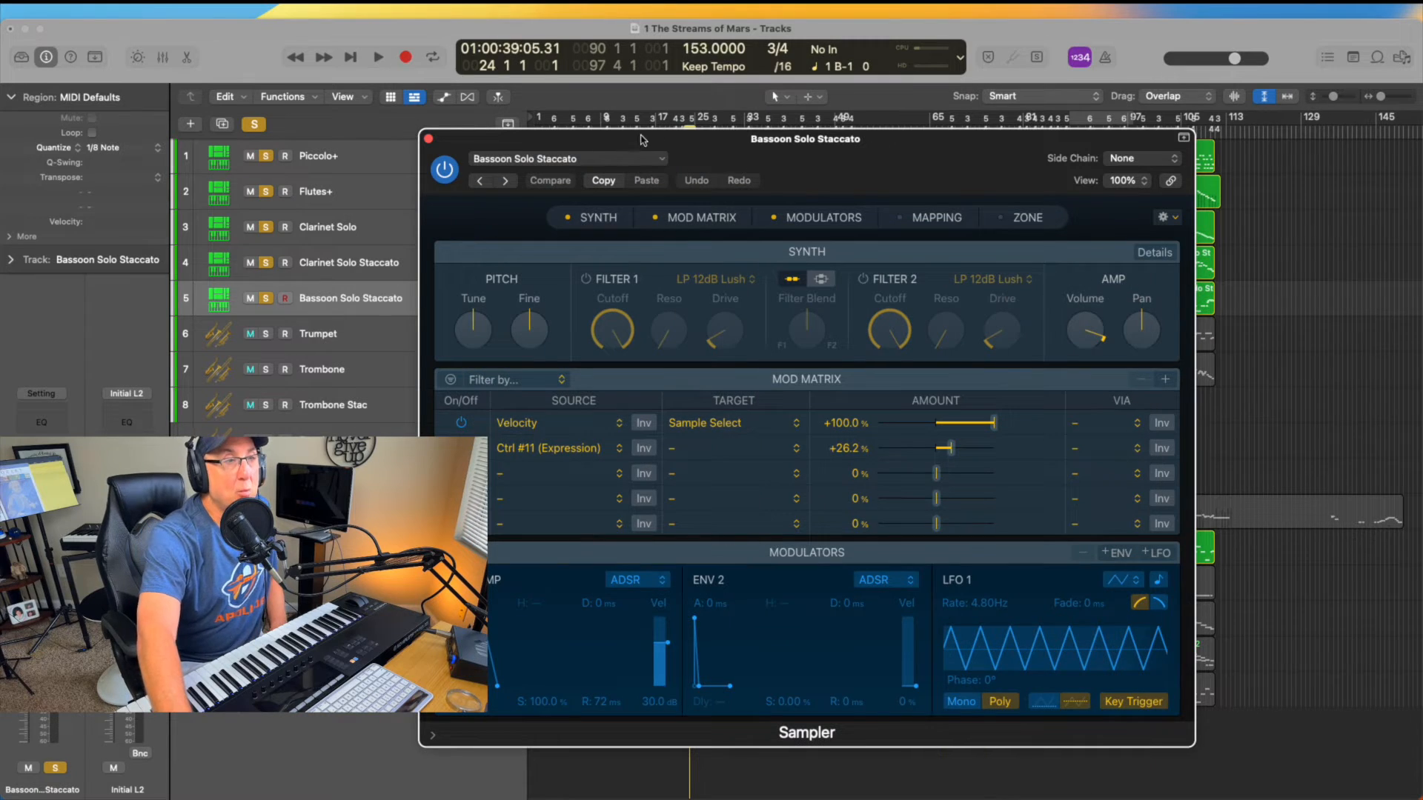
pyautogui.click(429, 139)
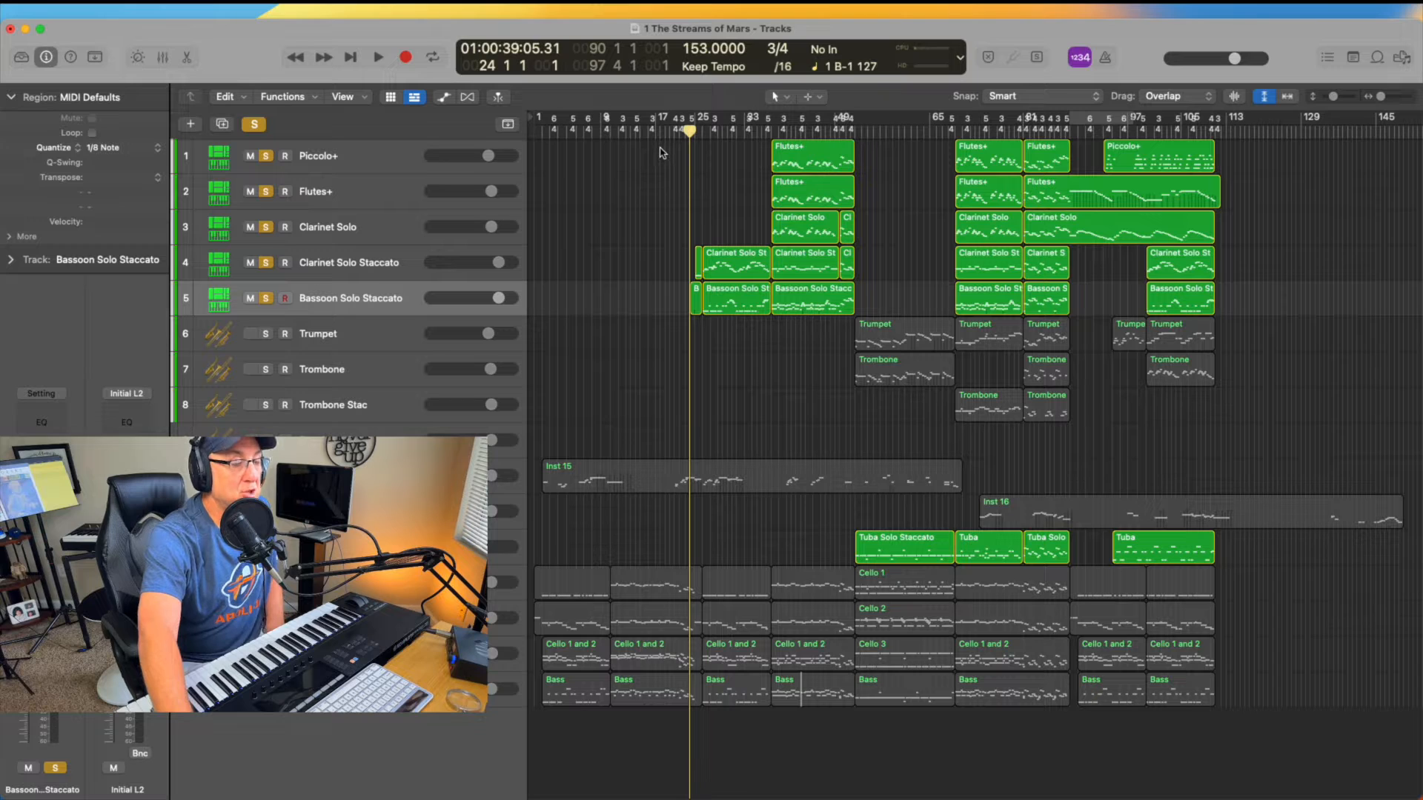
# - Play the soloed woodwind tracks from bar 24 and stop at bar 54
pyautogui.click(689, 136)
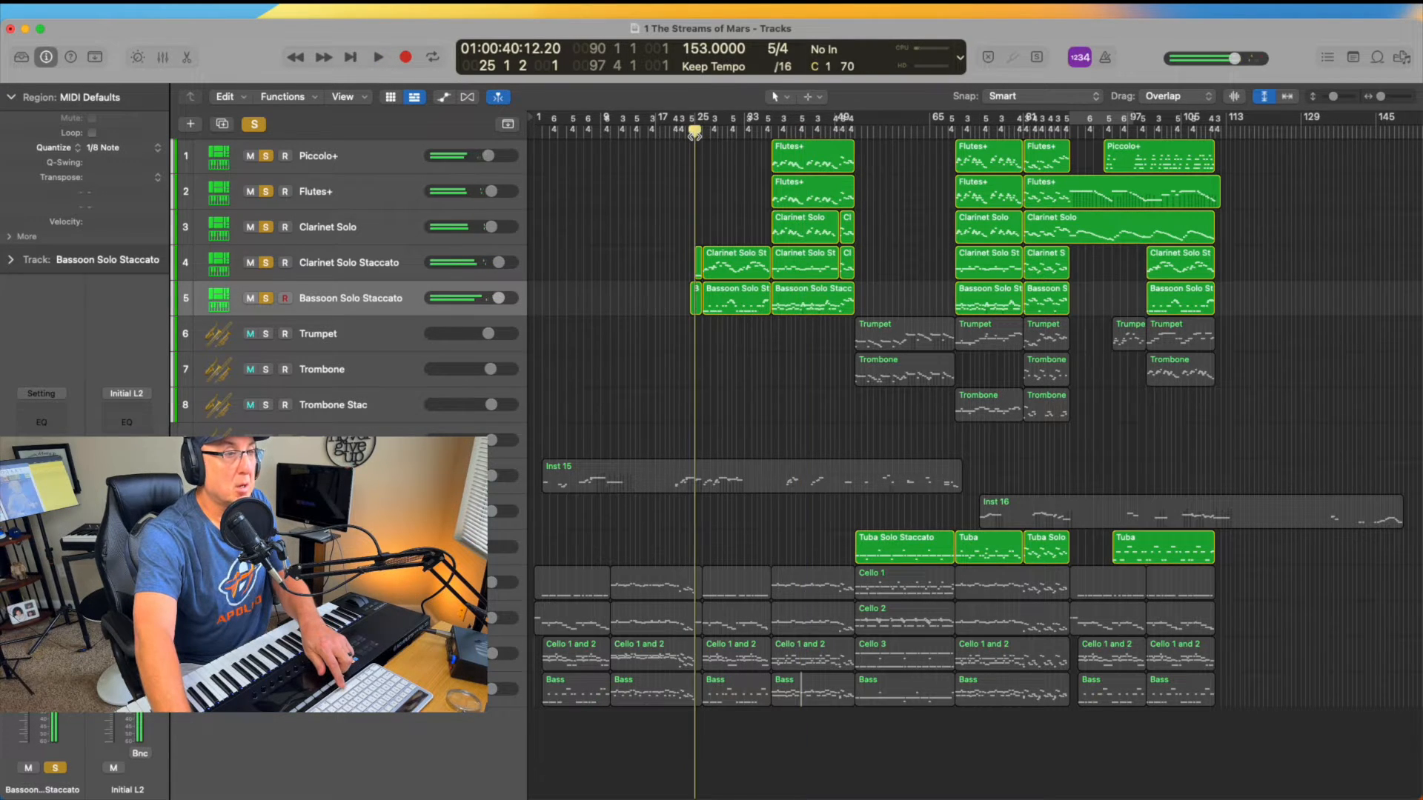
pyautogui.press('space')
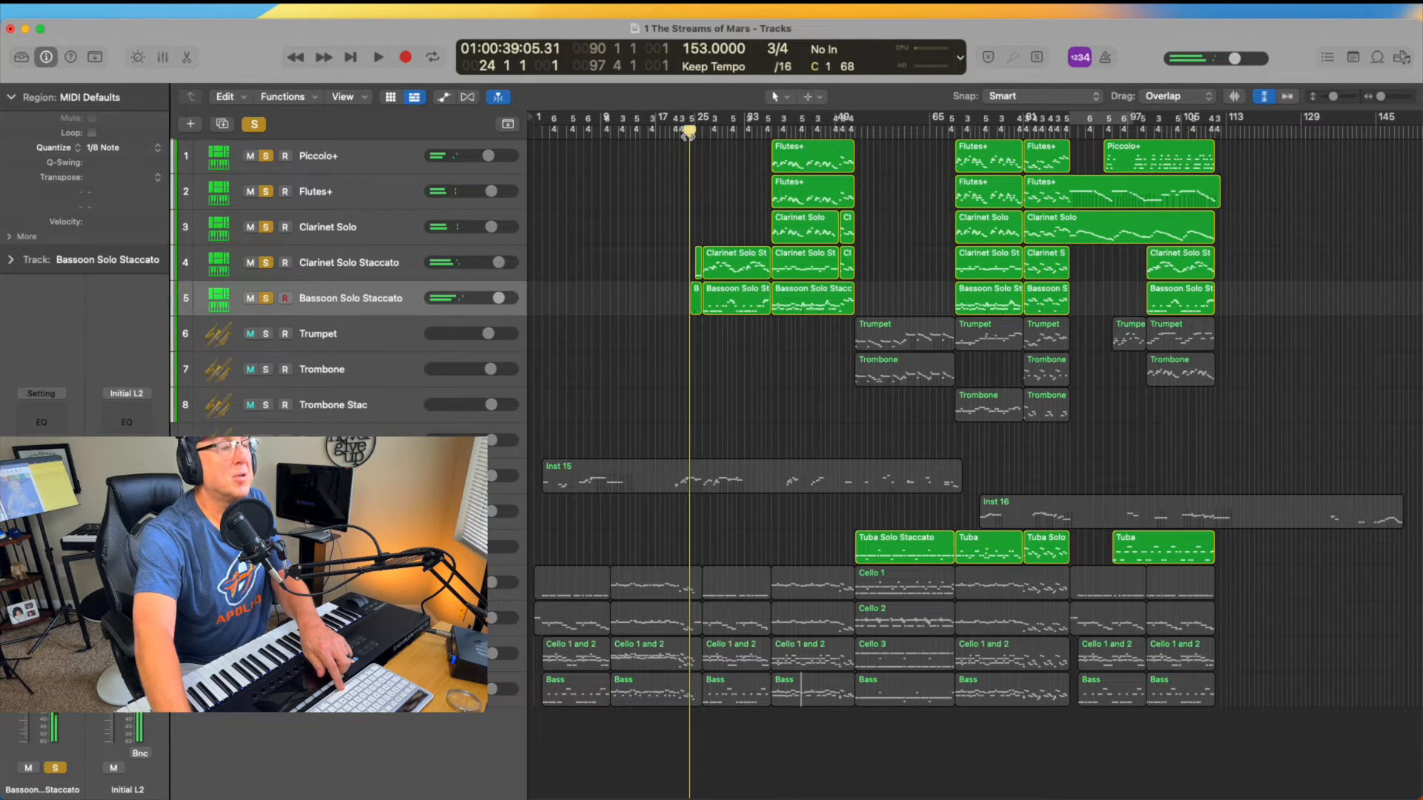
pyautogui.press('space')
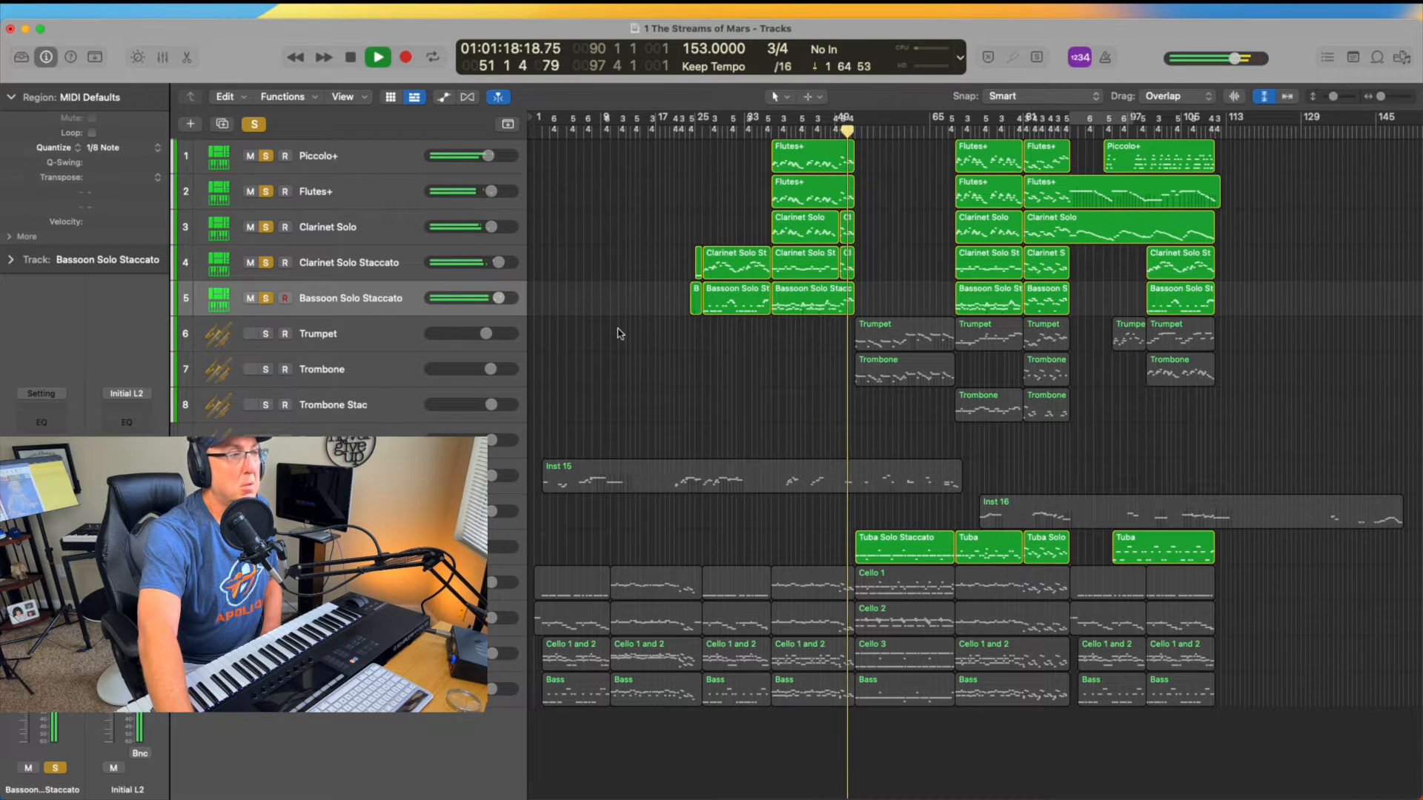
pyautogui.press('space')
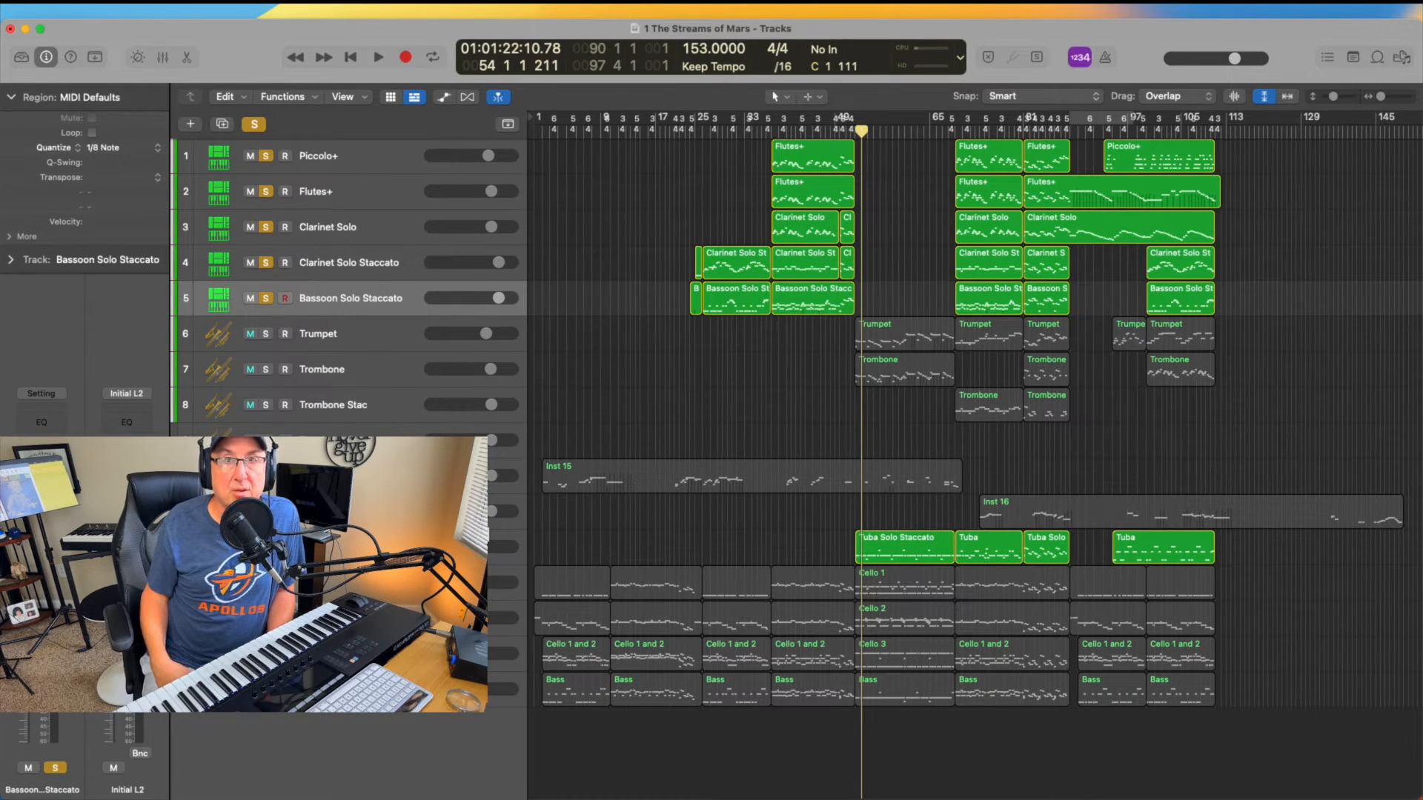
# - Examine the woodwind, brass and string regions closely around bars 45 to 56 and across the wider arrangement
pyautogui.press('super+Right')
pyautogui.press('super+Right')
pyautogui.press('super+Right')
pyautogui.press('super+Right')
pyautogui.press('super+Right')
pyautogui.press('super+Right')
pyautogui.press('super+Right')
pyautogui.press('super+Right')
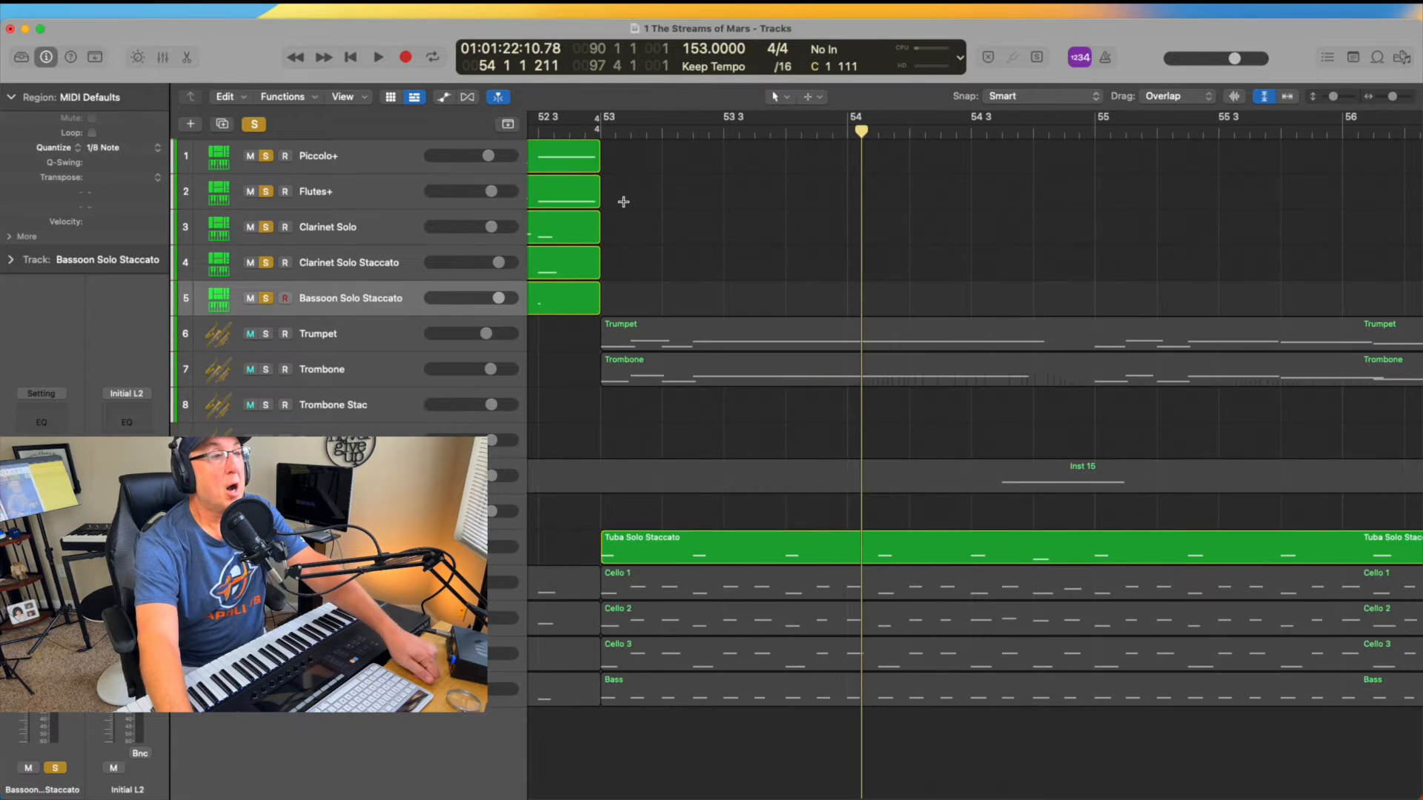
pyautogui.press('super+Left')
pyautogui.hscroll(-5, 669, 220)
pyautogui.press('super+Left')
pyautogui.press('super+Left')
pyautogui.press('super+Left')
pyautogui.press('super+Left')
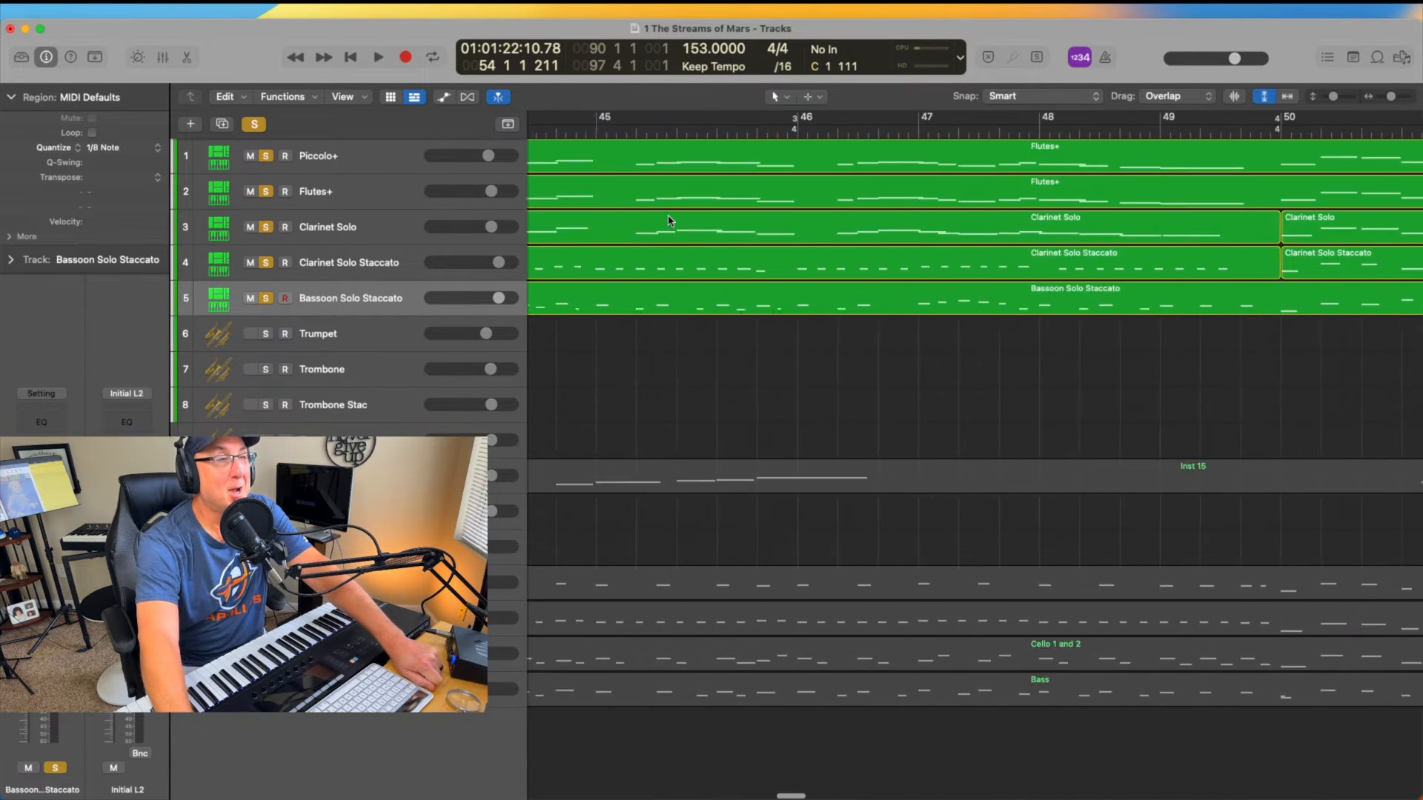
pyautogui.hscroll(-3, 670, 220)
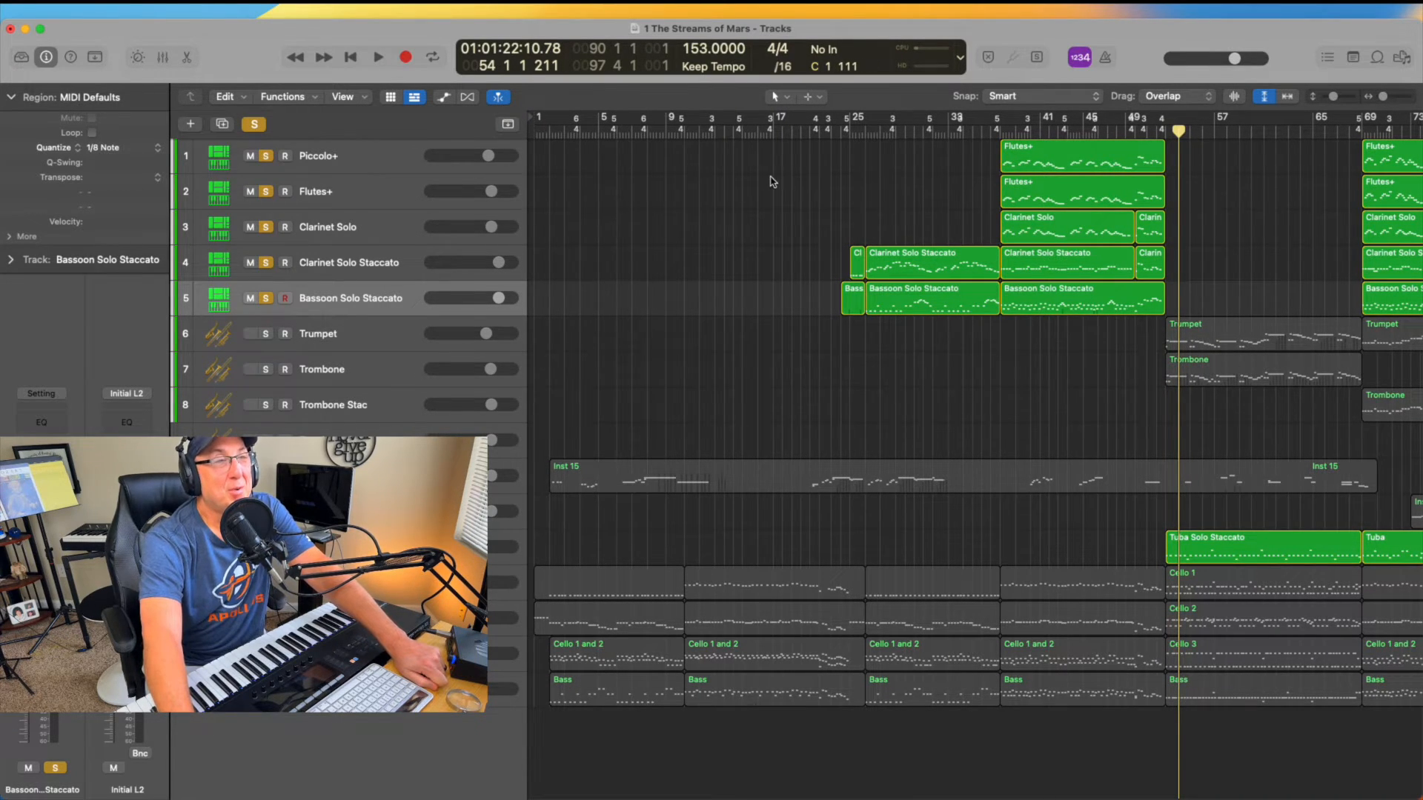
pyautogui.hscroll(3, 772, 182)
pyautogui.hscroll(-3, 772, 182)
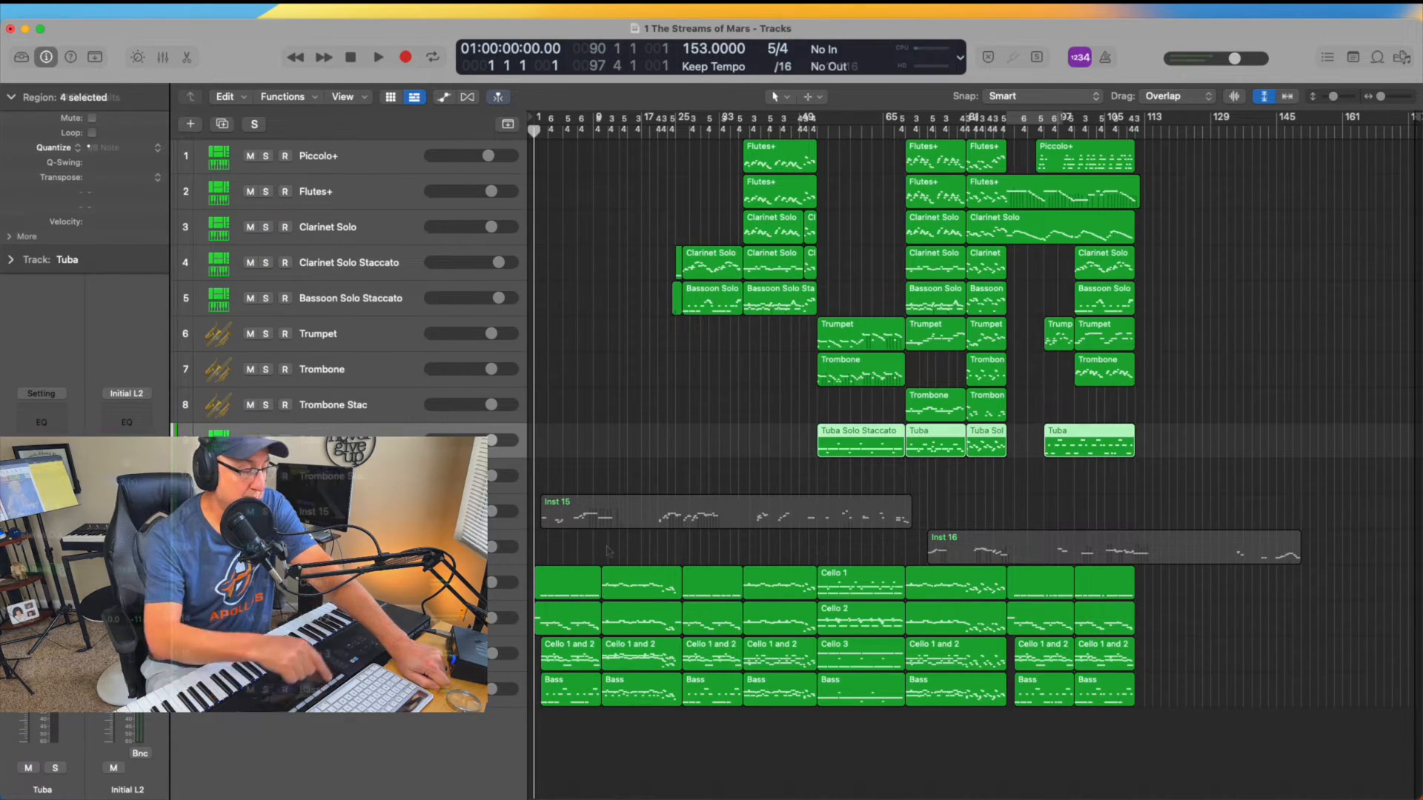
# - Play the full arrangement with no tracks soloed from bar 1 and stop at bar 113
pyautogui.press('space')
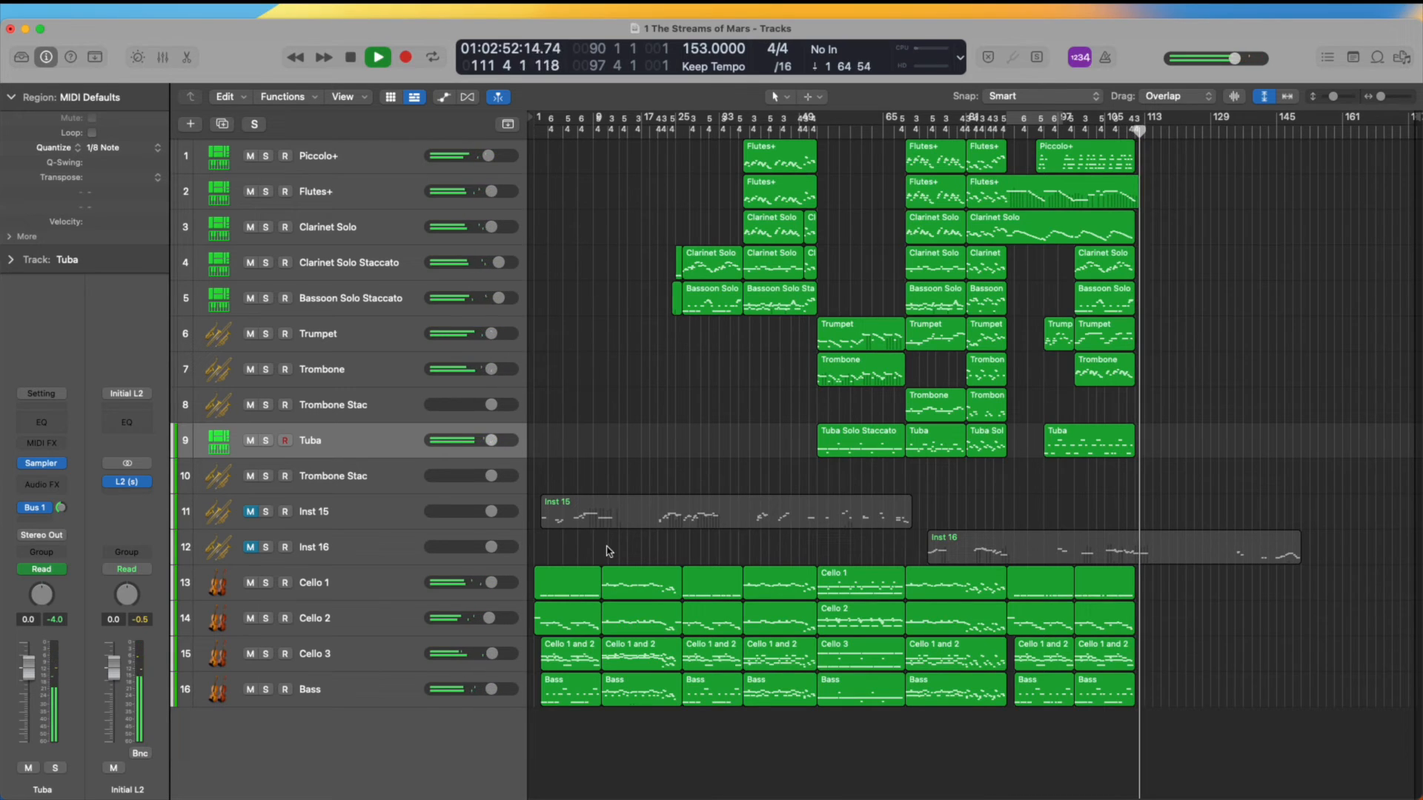
pyautogui.press('space')
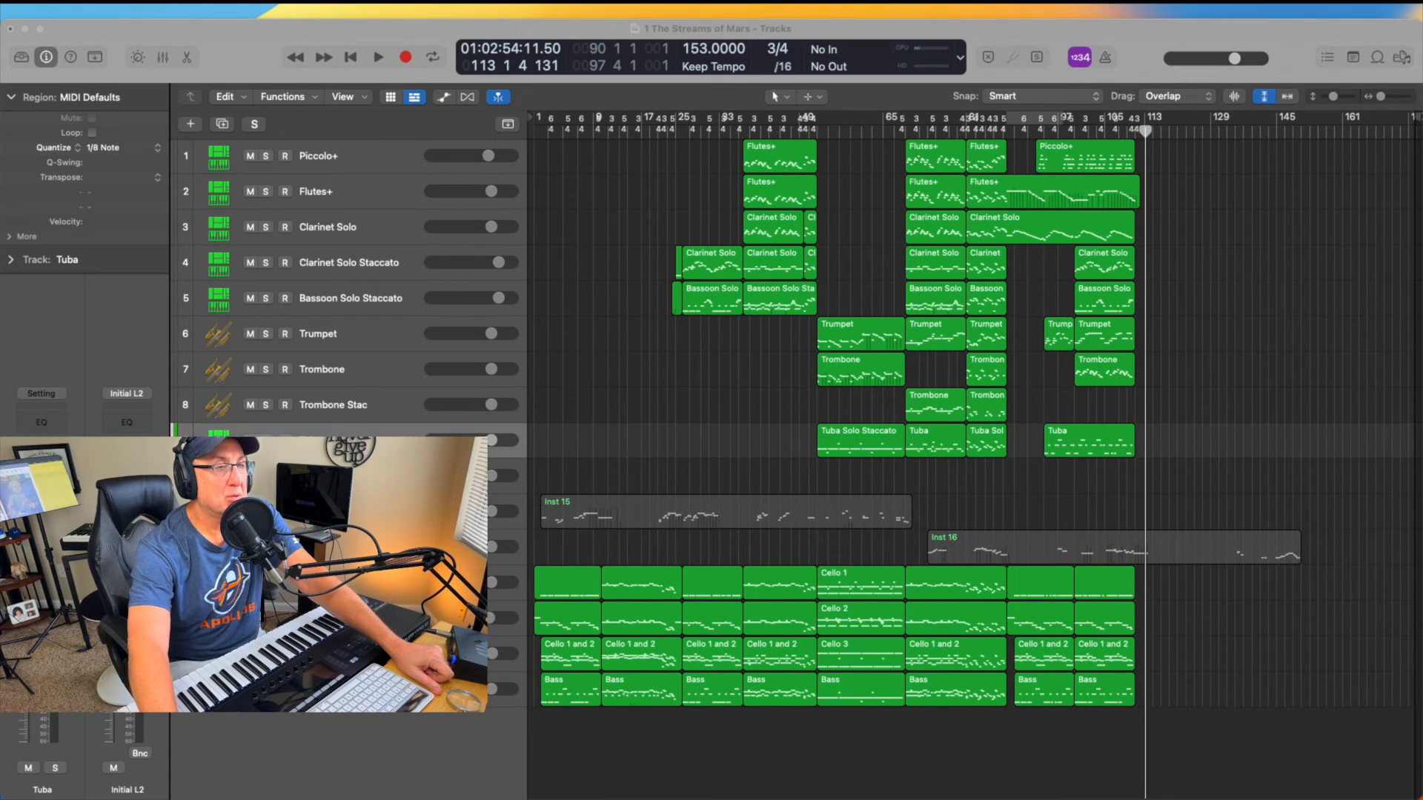